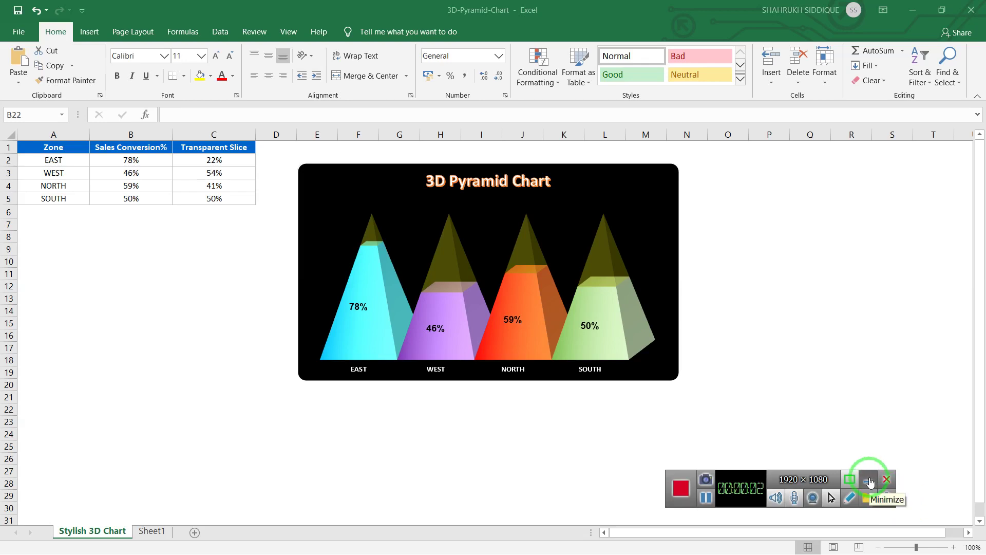
- Copy the zone table A1:C5 and paste it into a new blank workbook
click(868, 480)
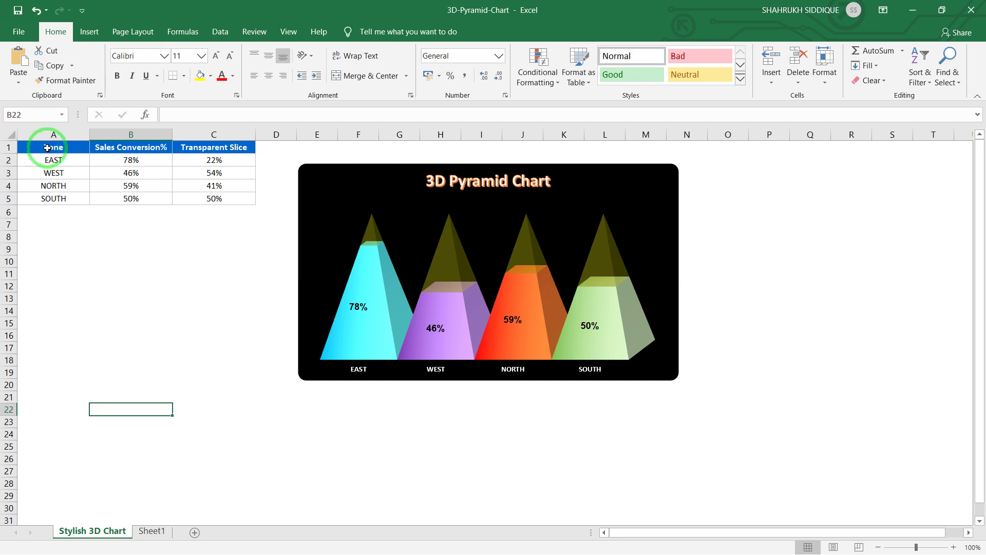
drag(40, 151, 234, 204)
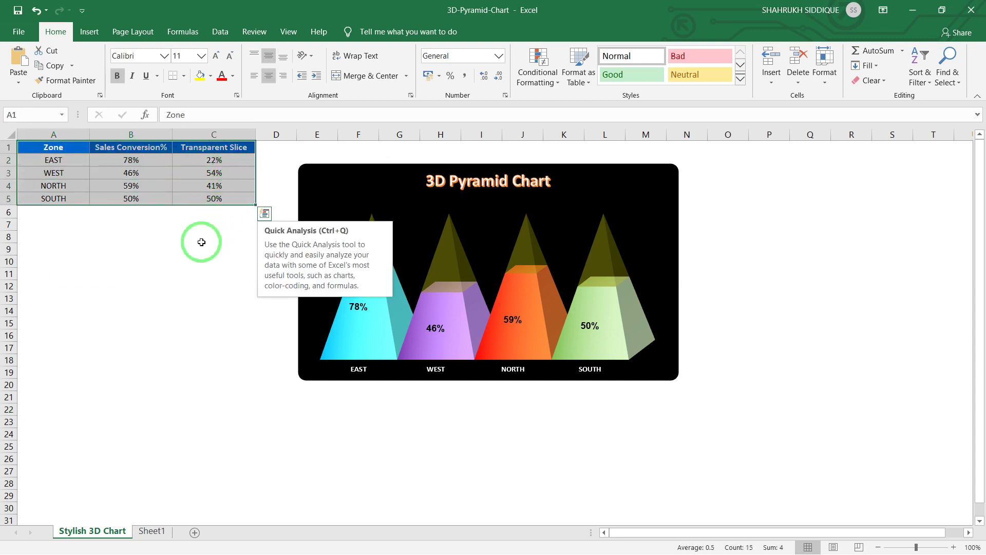
key(ctrl+c)
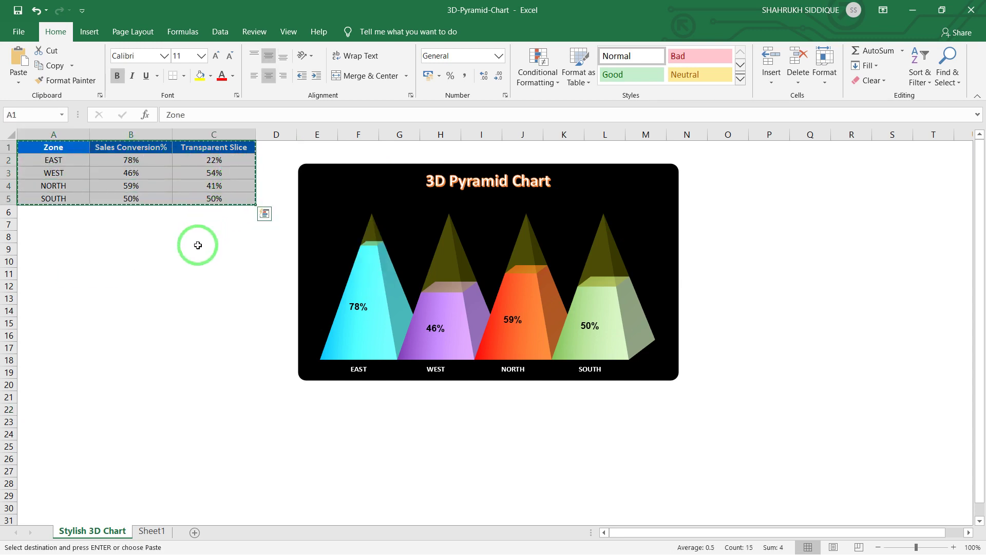
key(ctrl+n)
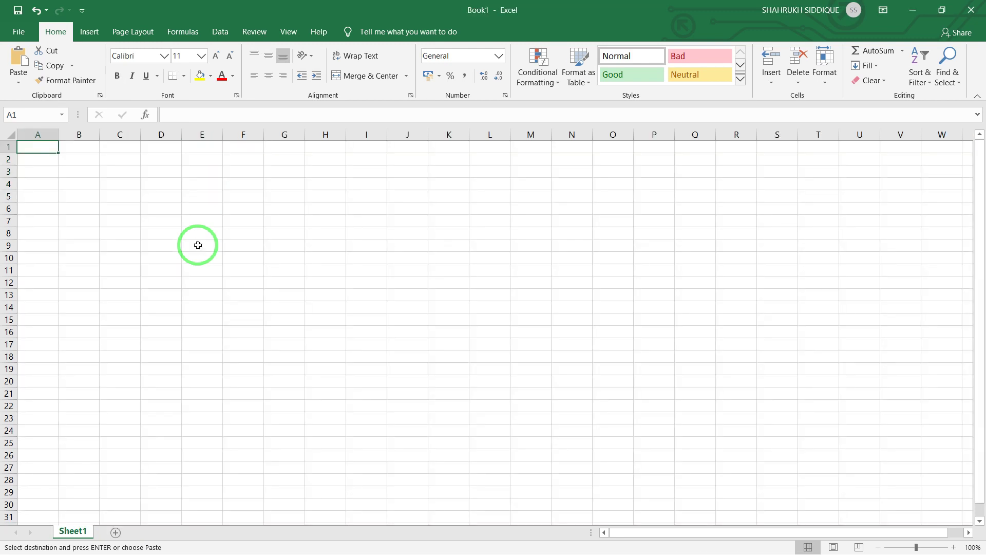
key(ctrl+v)
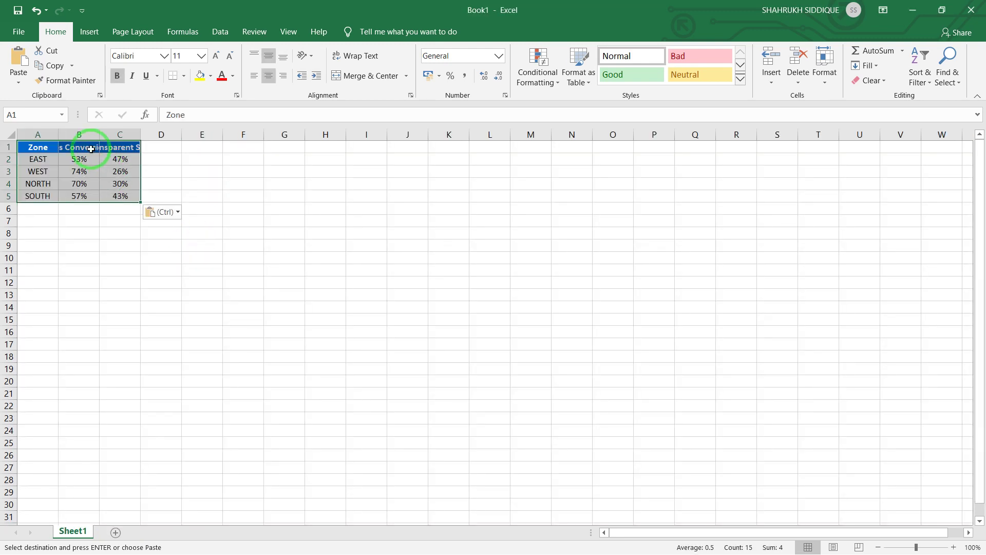
- Paste Special the original column widths onto the pasted table
right_click(91, 149)
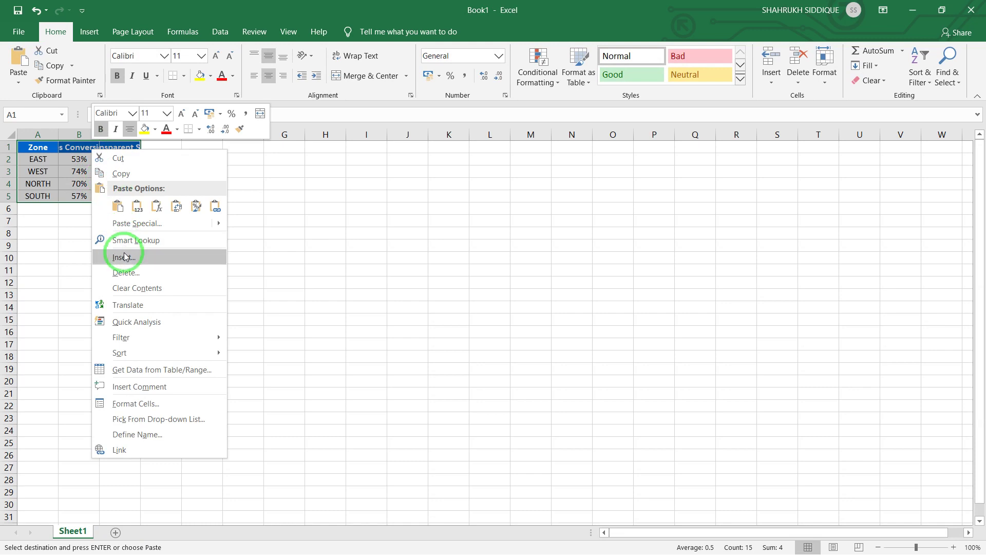
click(152, 224)
click(169, 168)
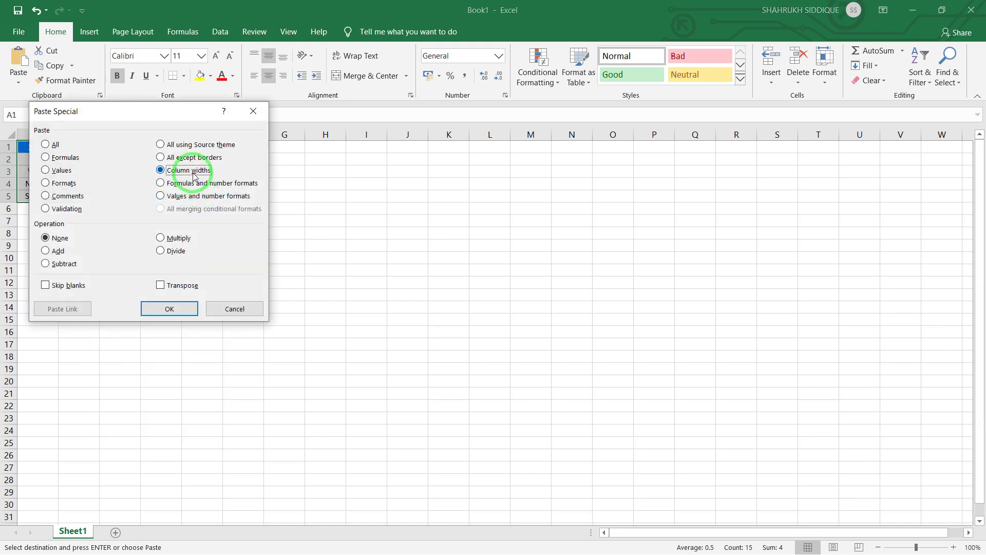
key(Return)
click(193, 172)
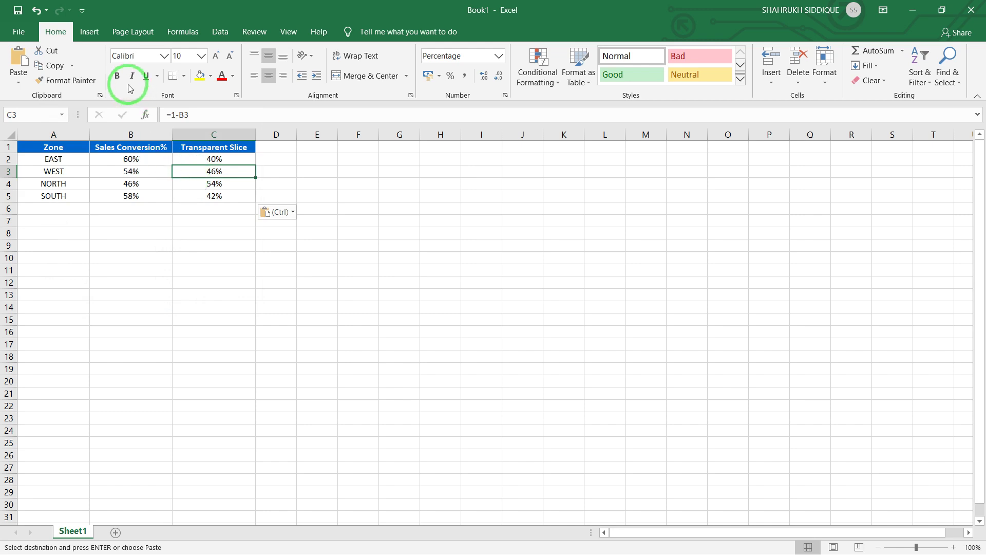
click(78, 148)
- Insert a 3-D Stacked Column chart of the zone data and move it right of the table
click(88, 32)
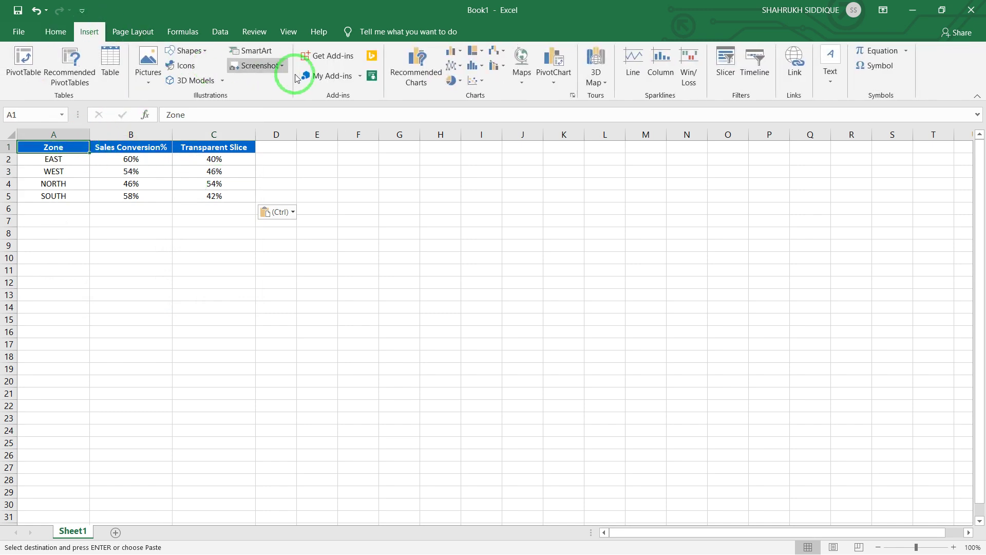
click(461, 52)
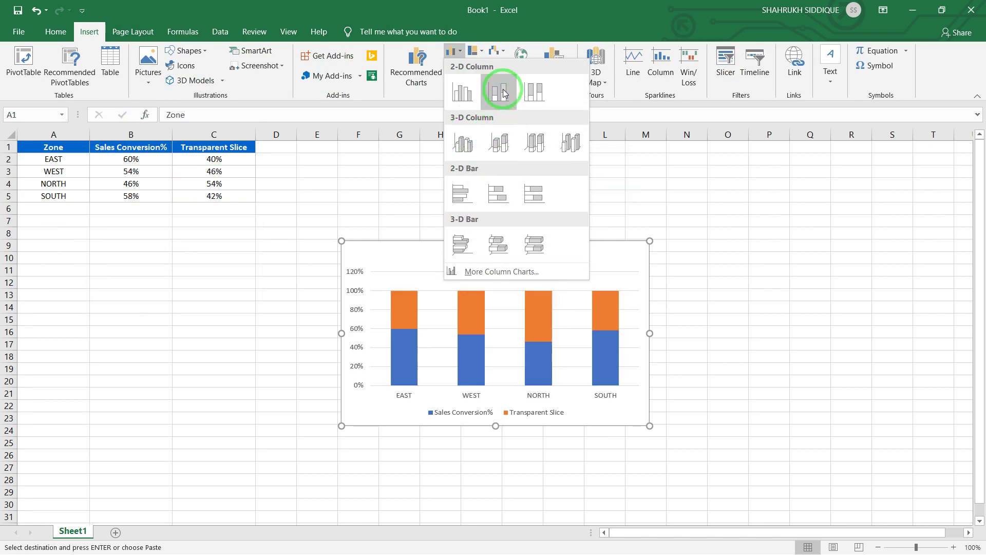
click(508, 133)
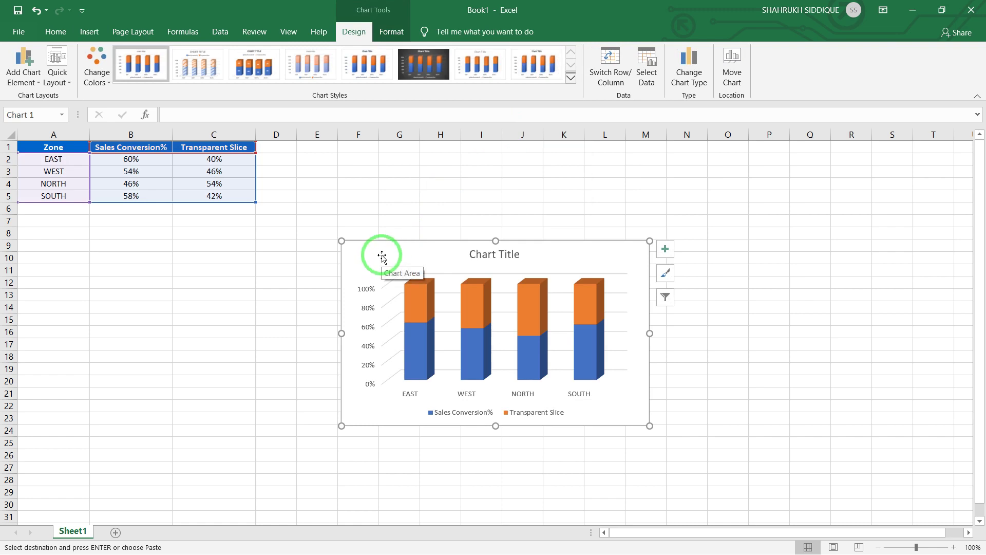
drag(381, 263, 389, 251)
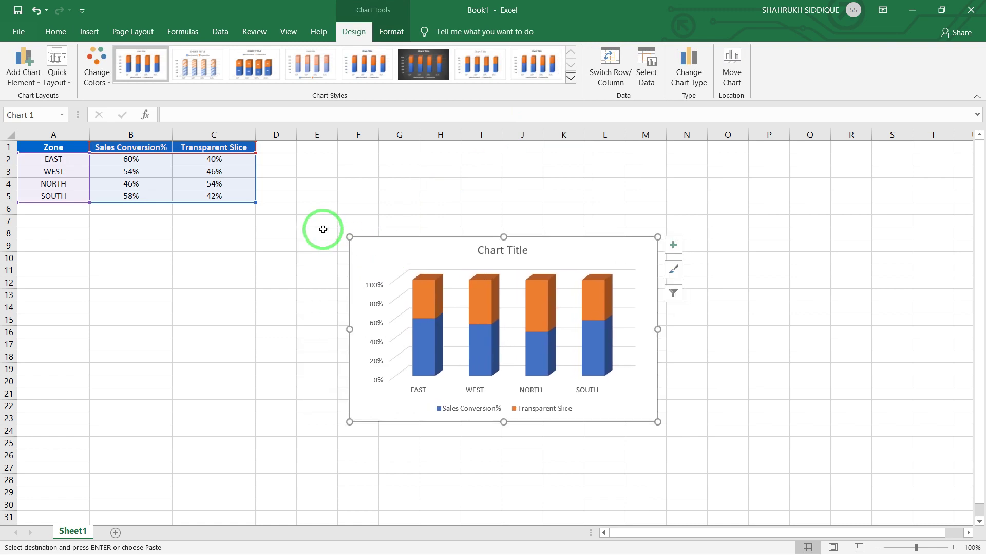
click(316, 207)
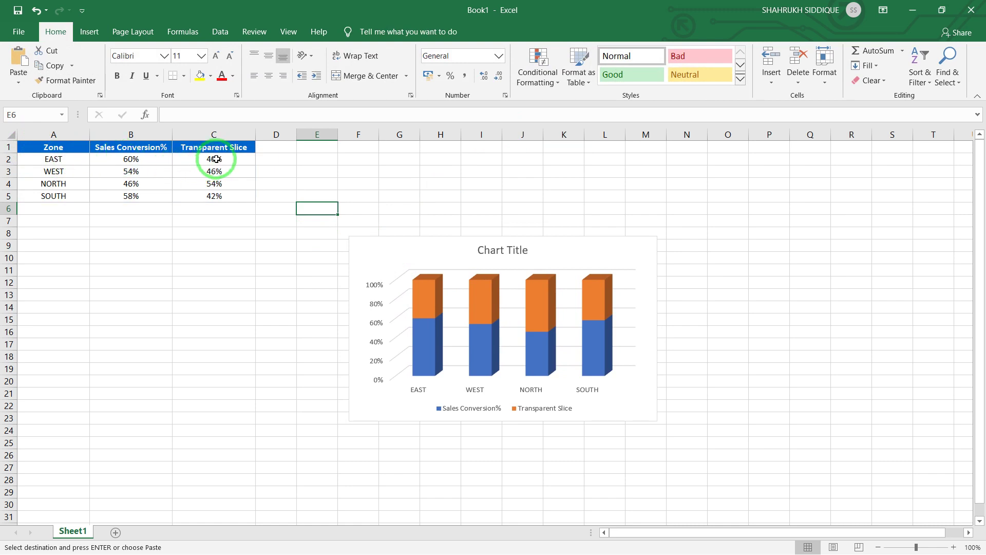
- Recalculate the conversion values to 47%, 78%, 80%, 80% and nudge the chart up-left
click(154, 159)
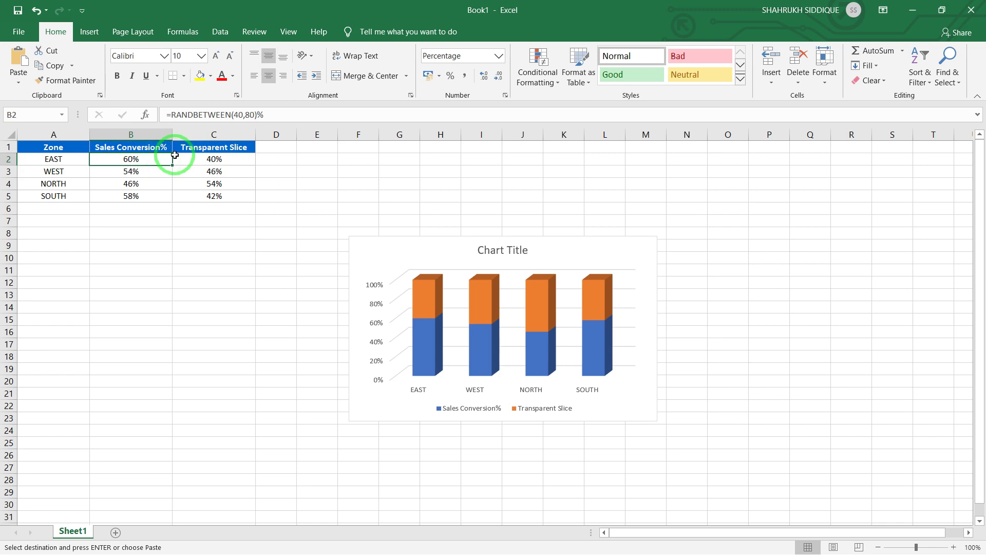
click(194, 159)
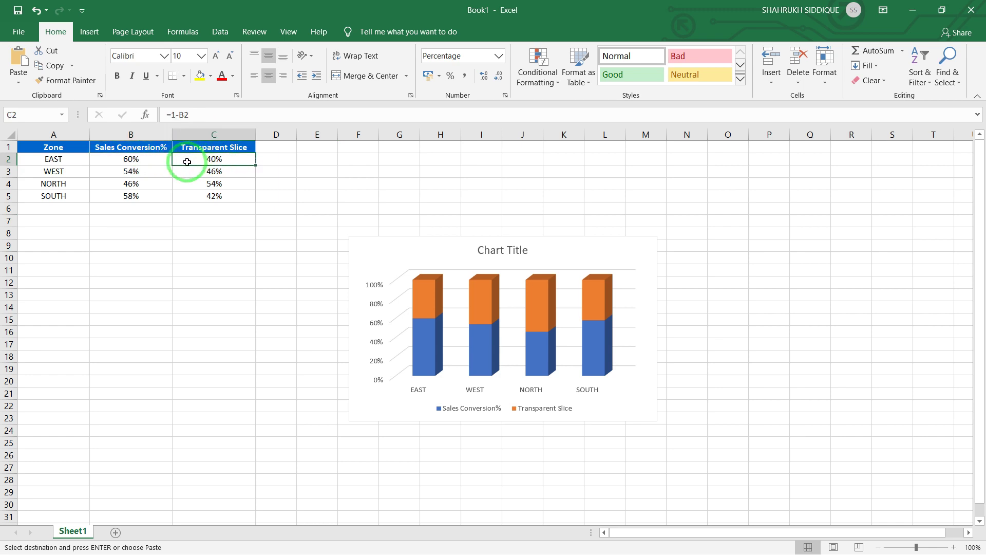
double_click(187, 162)
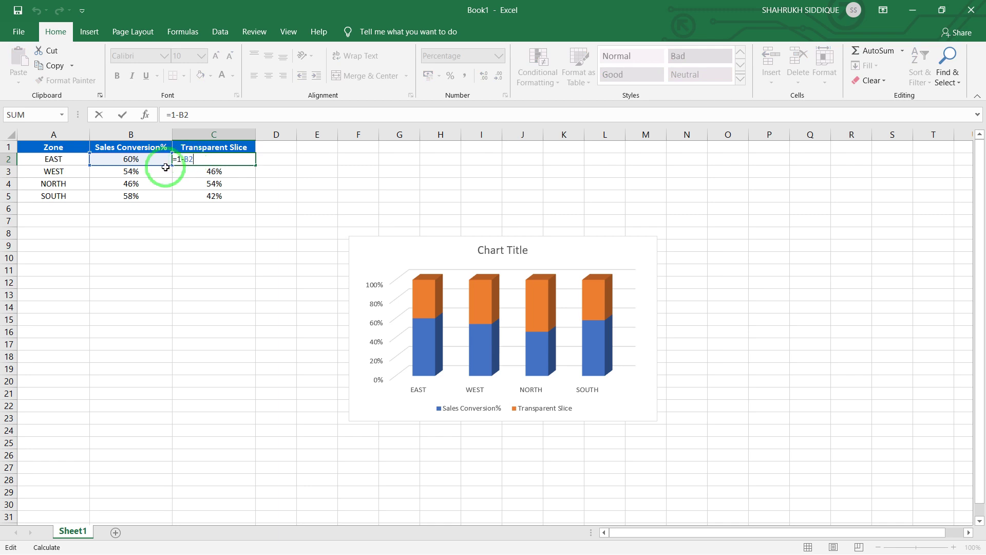
key(Return)
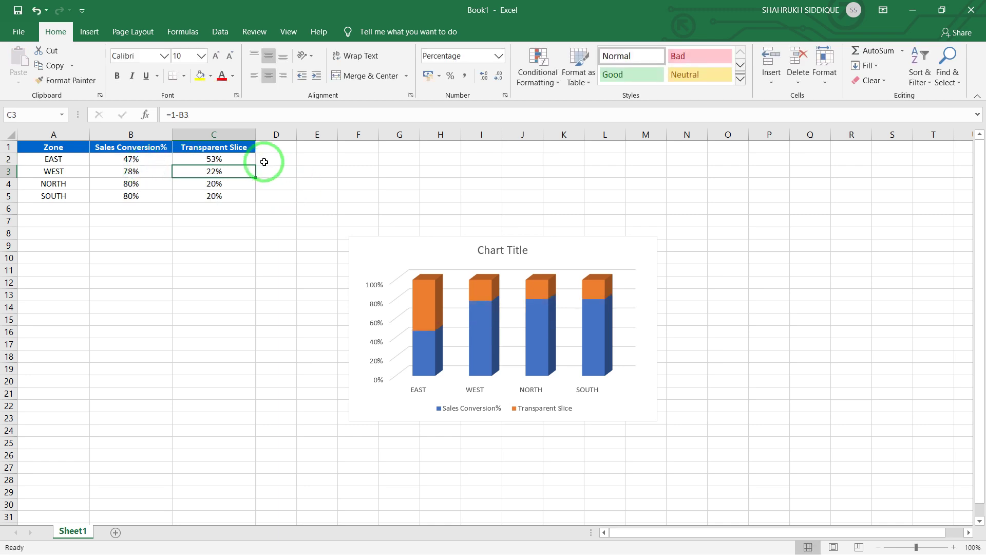
drag(409, 235, 396, 219)
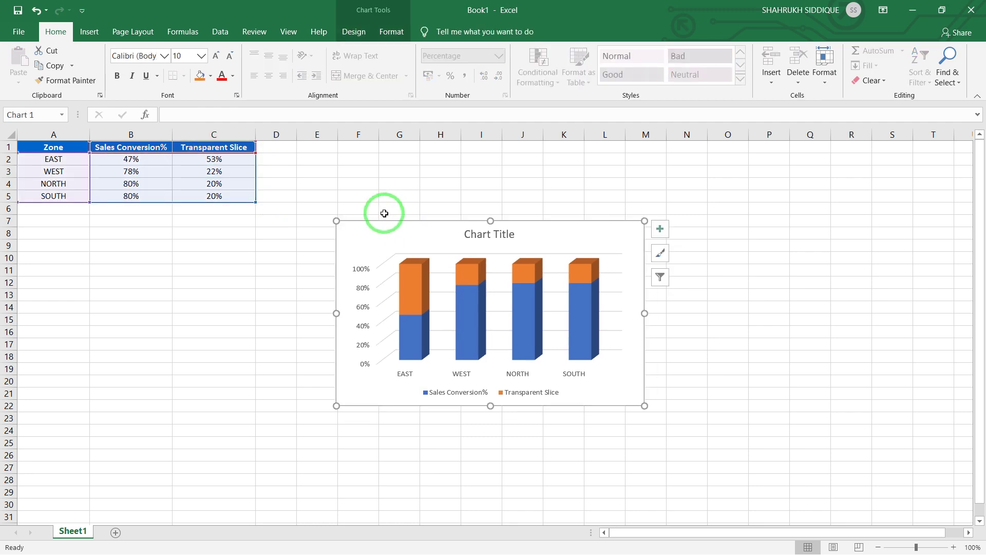
- Set the vertical axis bounds to minimum 0 and maximum 1
click(357, 272)
right_click(358, 272)
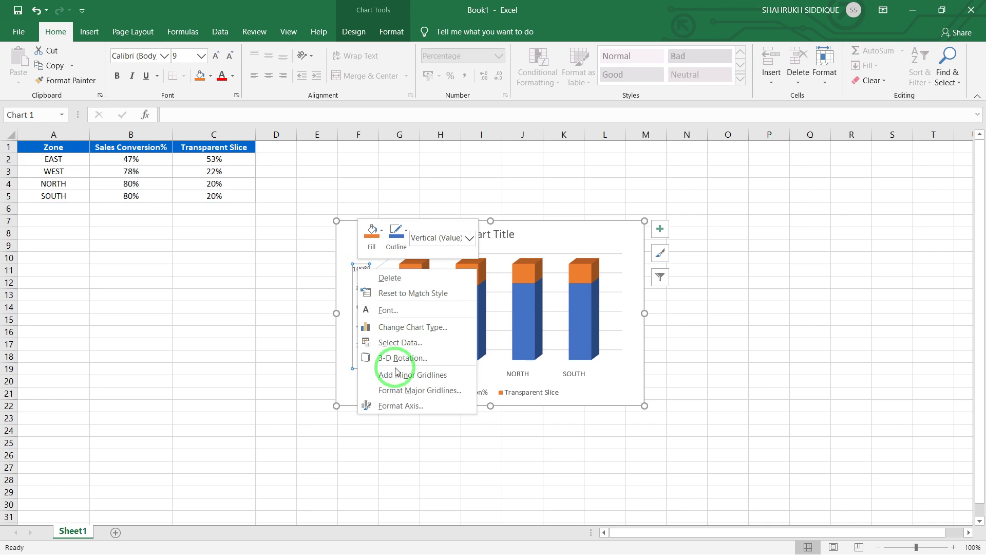
click(401, 414)
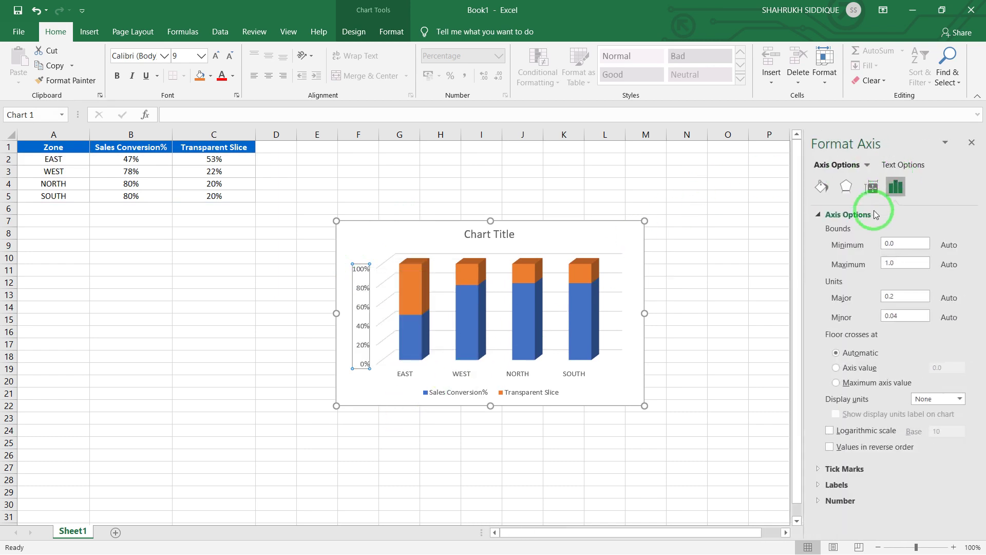
click(896, 244)
key(BackSpace)
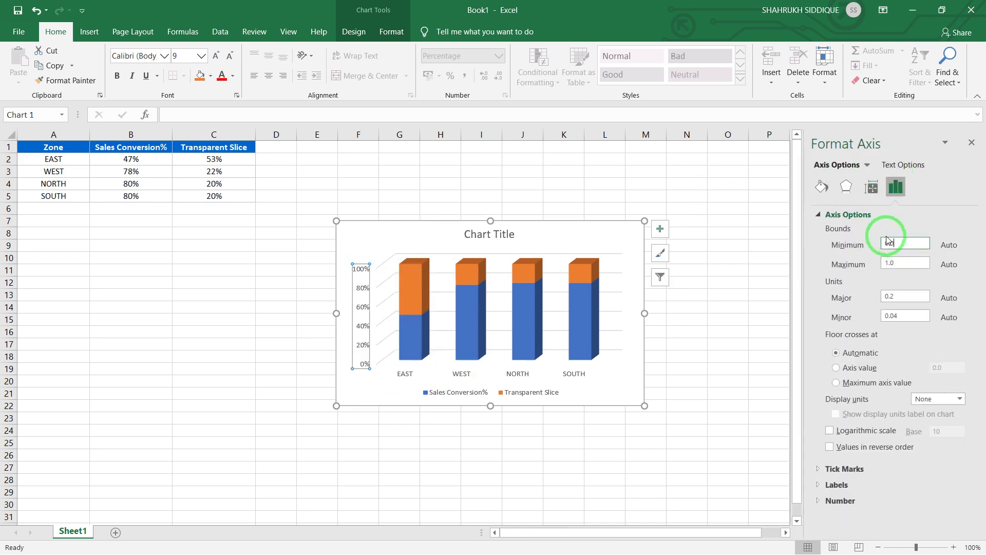
key(BackSpace)
key(Tab)
text(1)
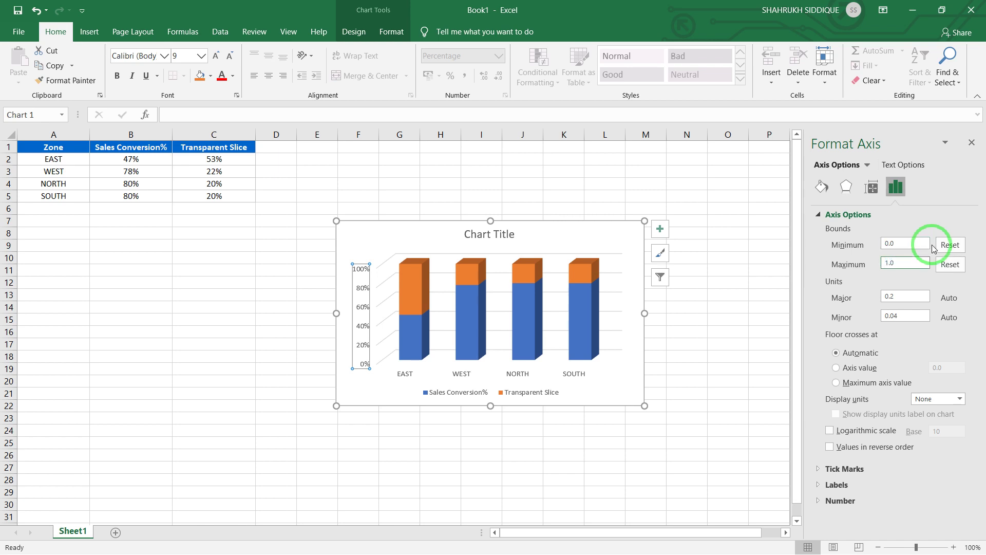
click(728, 294)
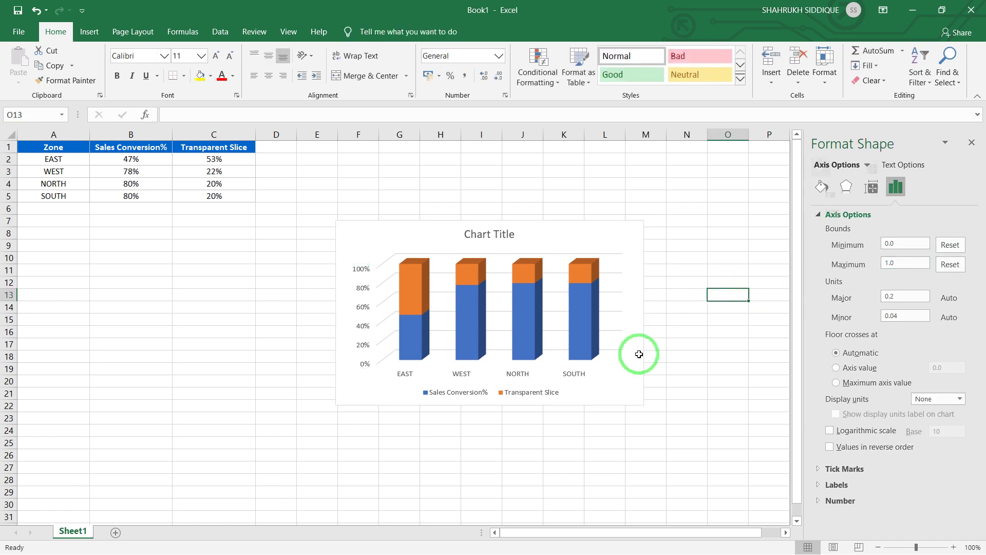
- Delete the vertical axis from the chart
click(364, 292)
click(311, 269)
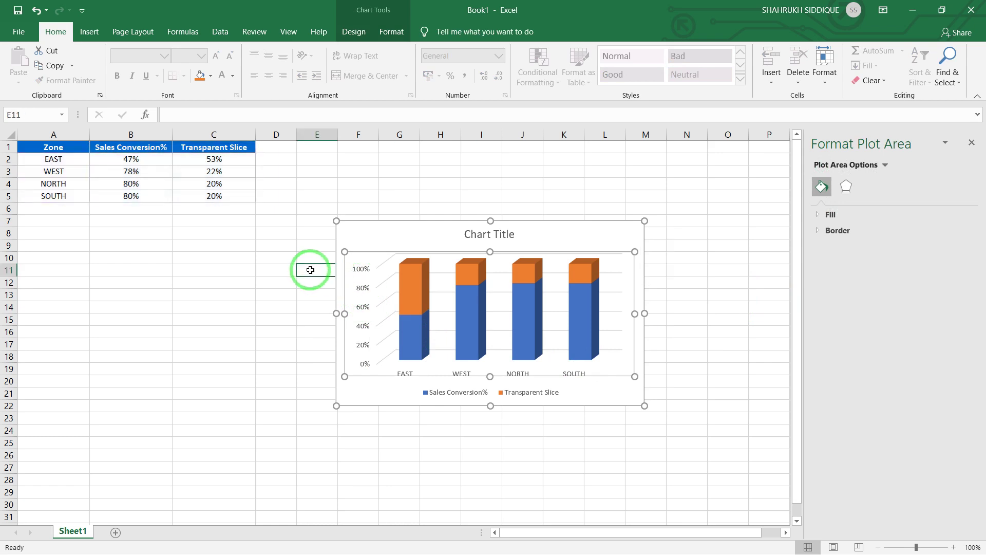
click(362, 276)
key(Delete)
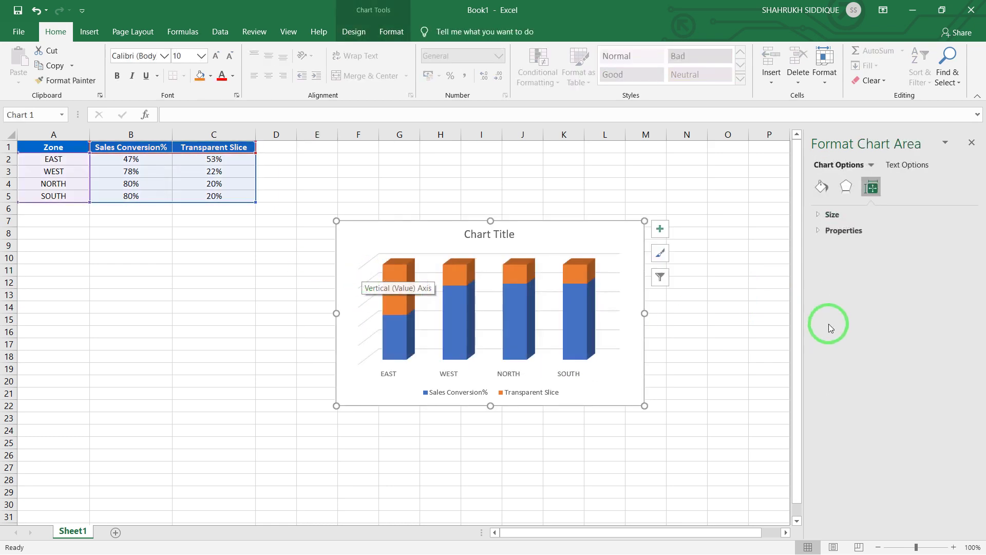
- Turn off the chart's gridlines, legend and Chart Title
click(662, 228)
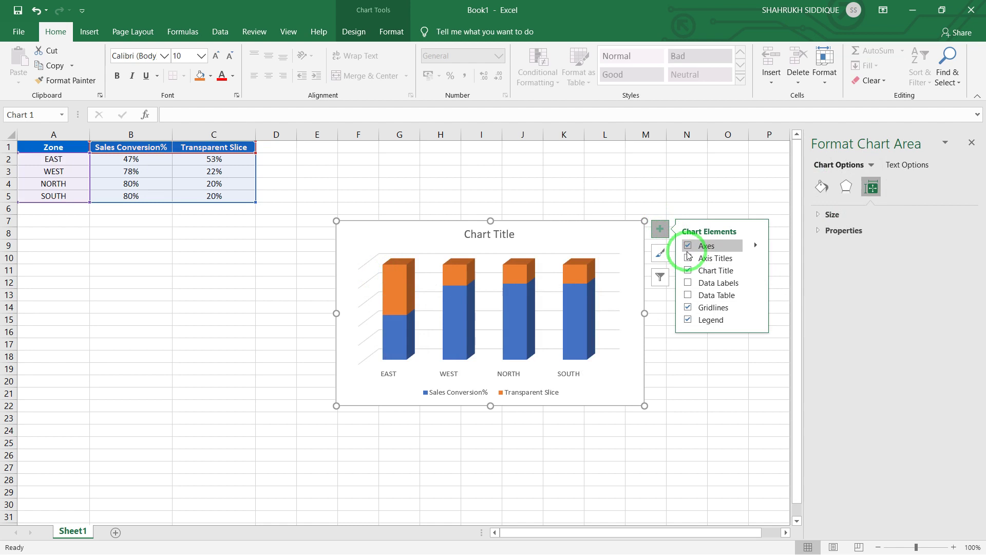
click(688, 307)
click(688, 320)
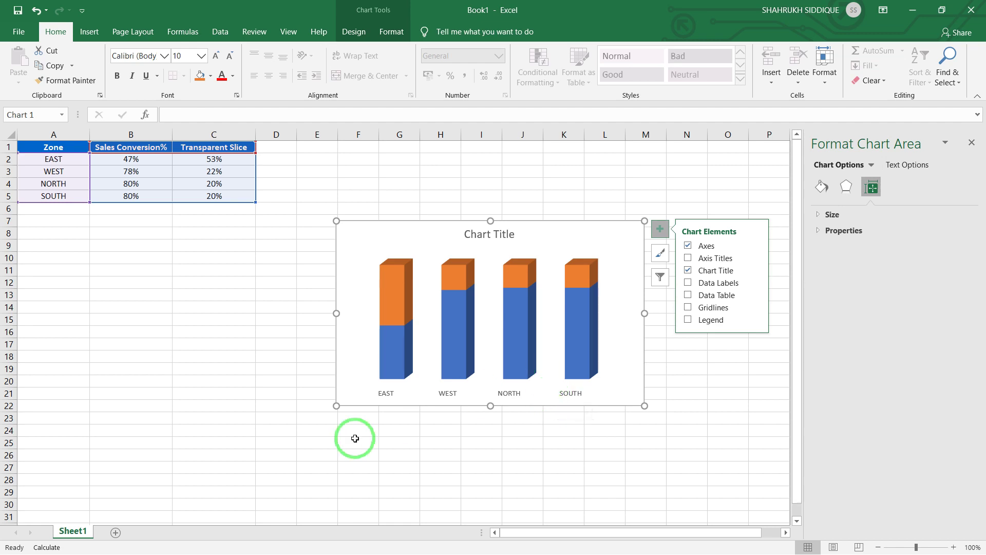
key(alt+Tab)
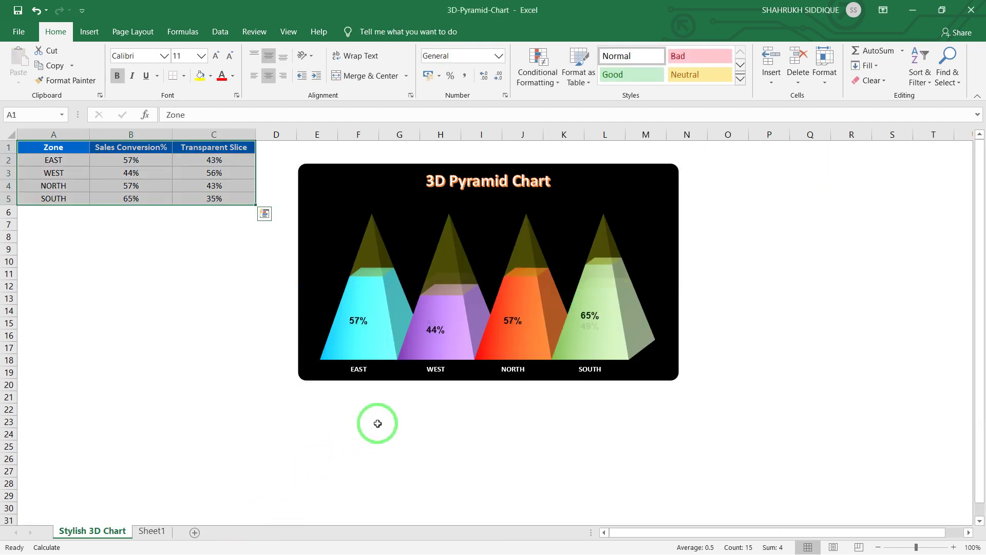
key(alt+Tab)
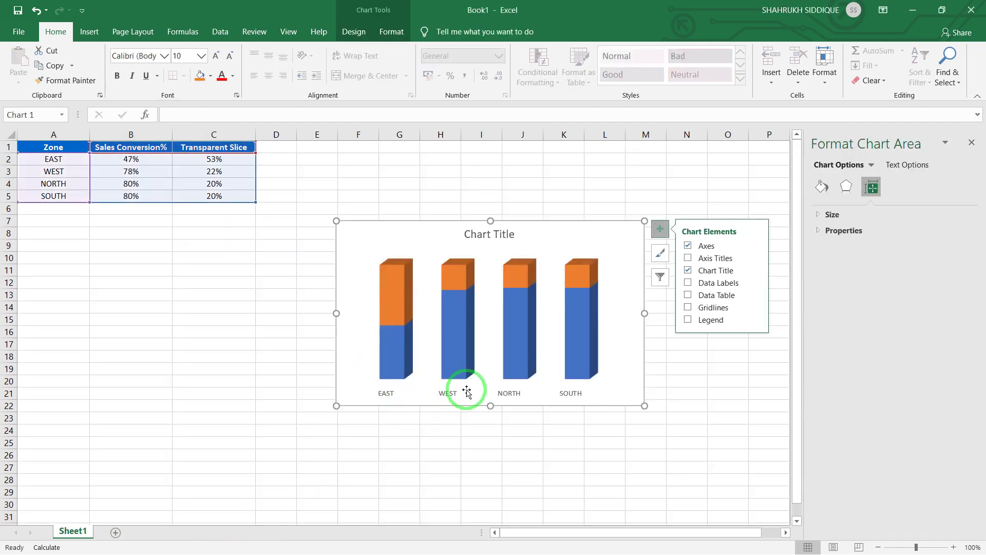
click(688, 271)
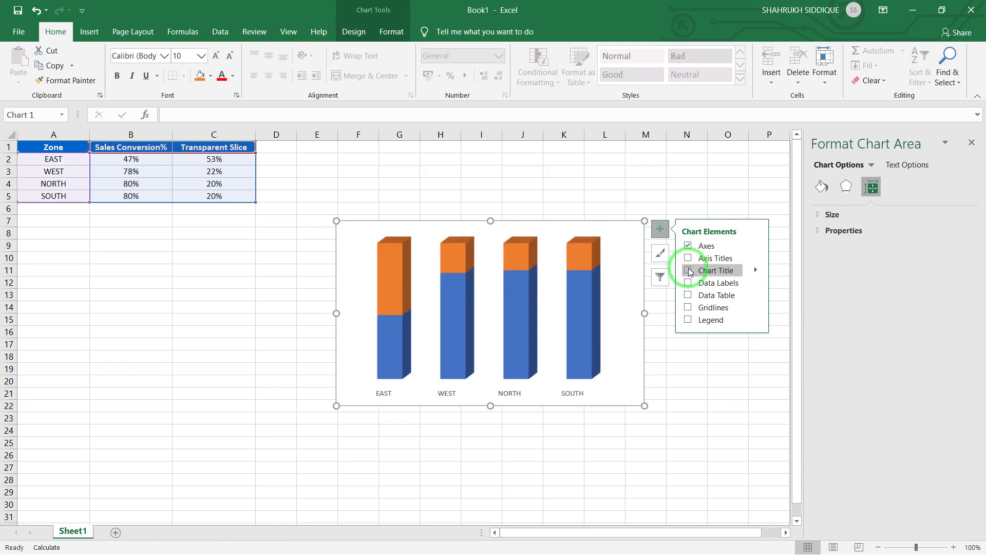
- Select the orange Transparent Slice series of the chart
click(480, 209)
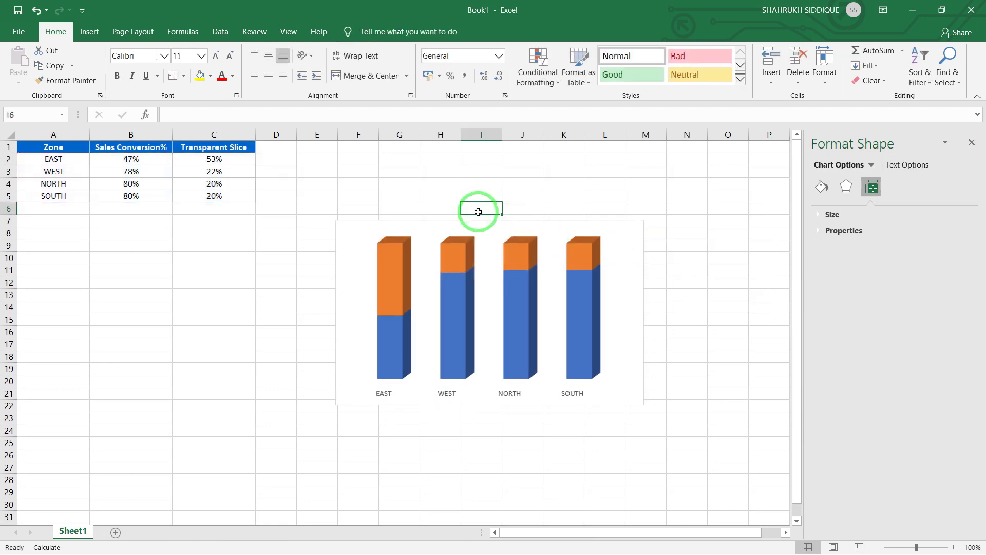
click(449, 223)
click(632, 229)
click(669, 226)
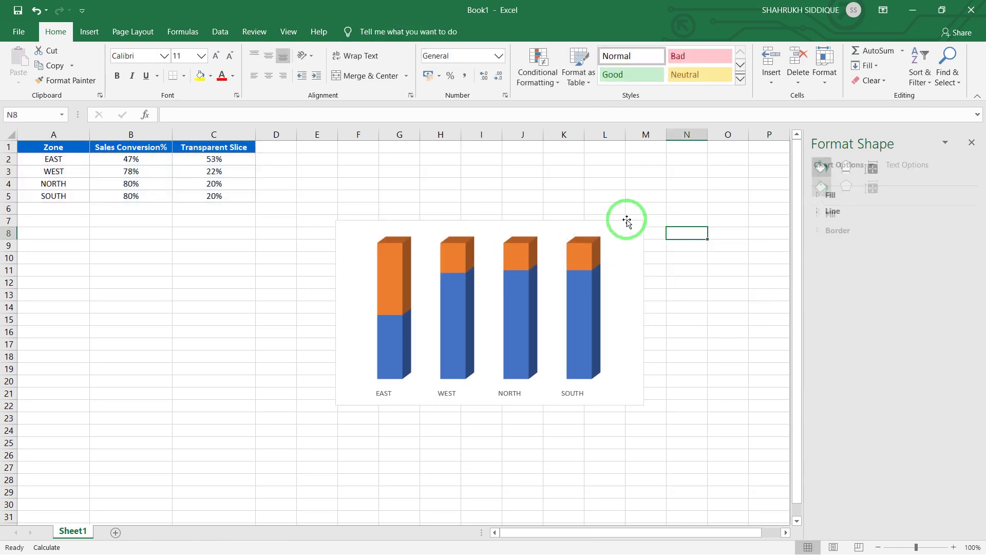
click(595, 220)
click(396, 280)
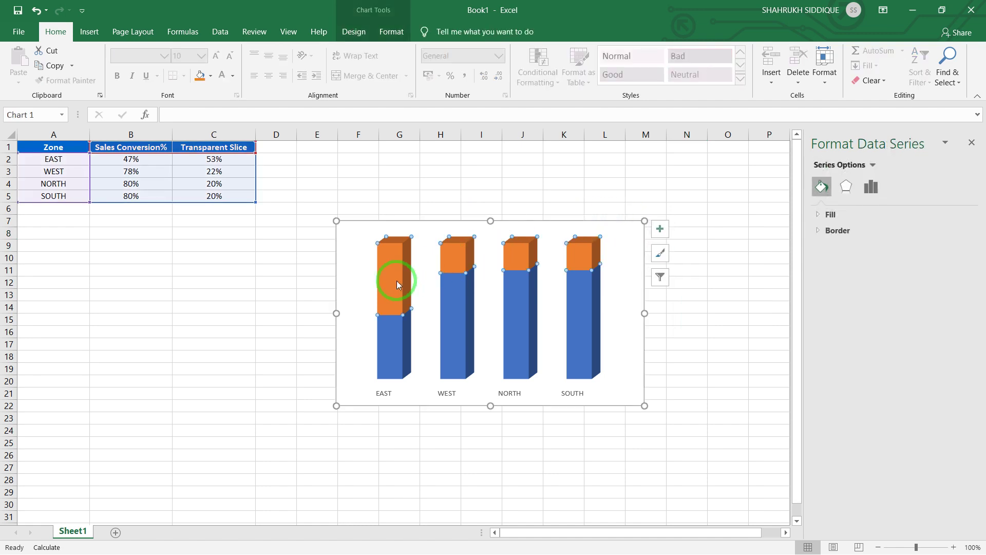
- Make the columns full pyramids with 10% gap width and 30% gap depth
click(872, 186)
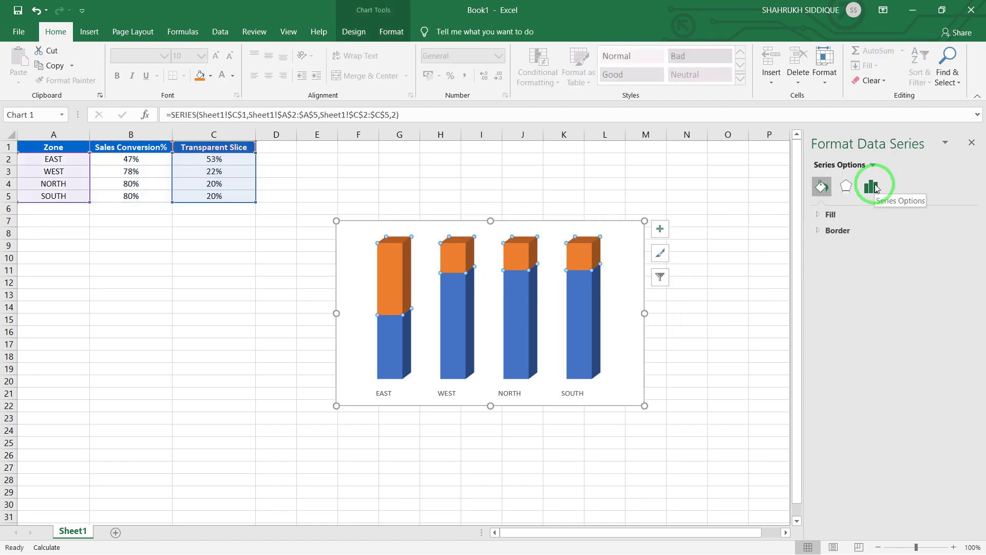
click(873, 187)
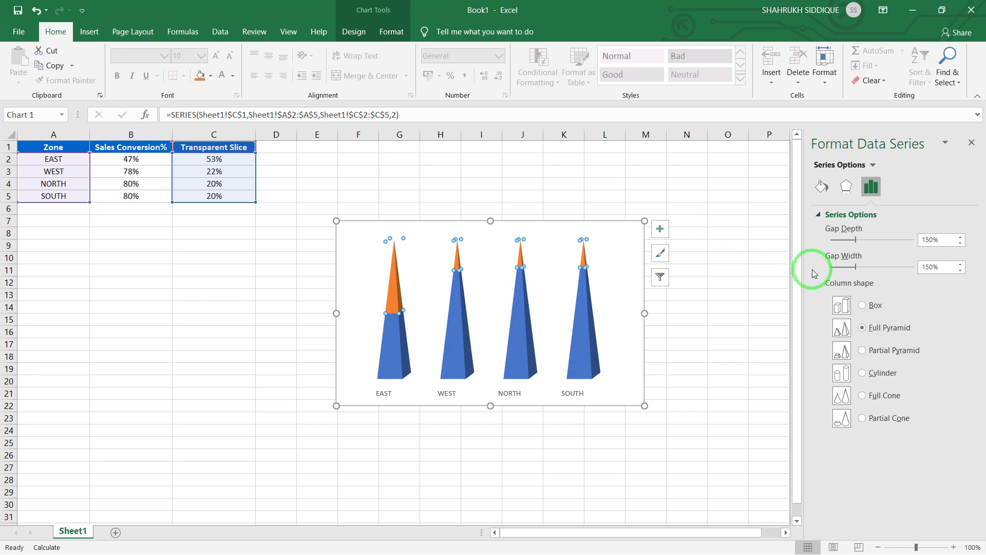
click(842, 267)
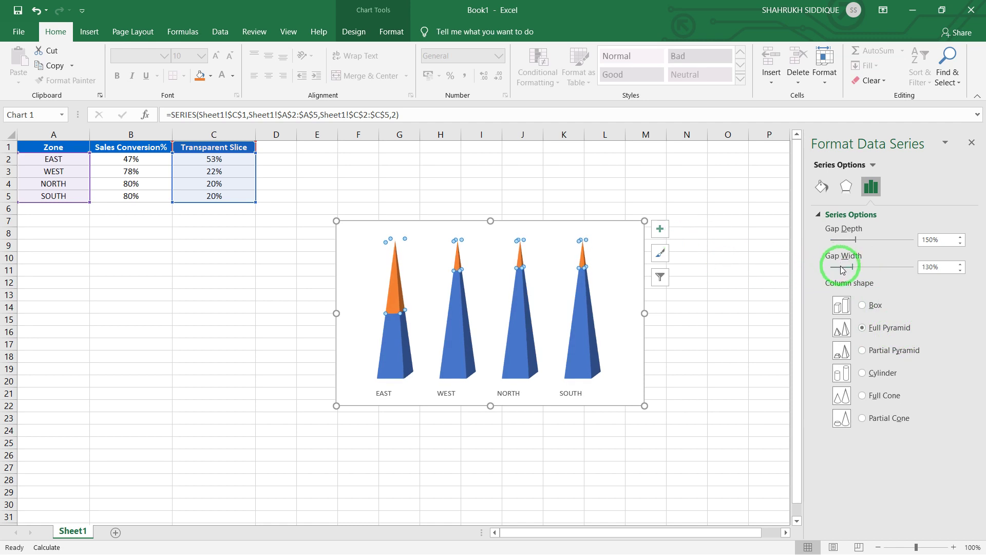
click(842, 267)
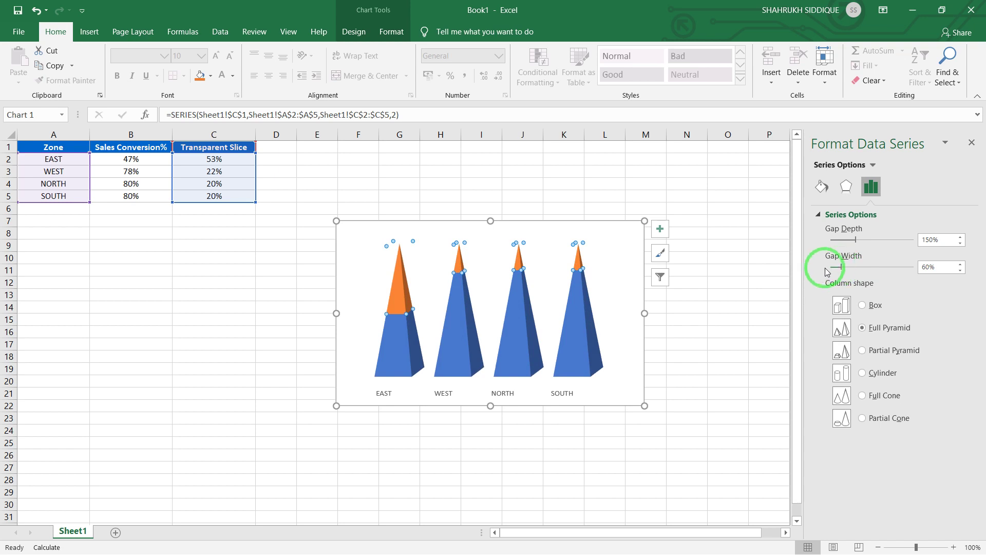
drag(842, 267, 838, 267)
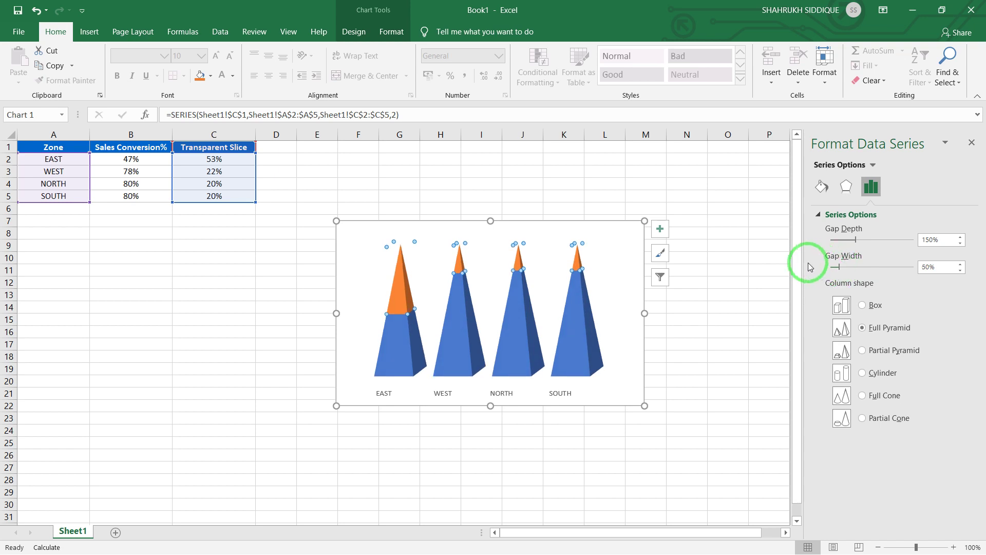
click(839, 240)
click(840, 240)
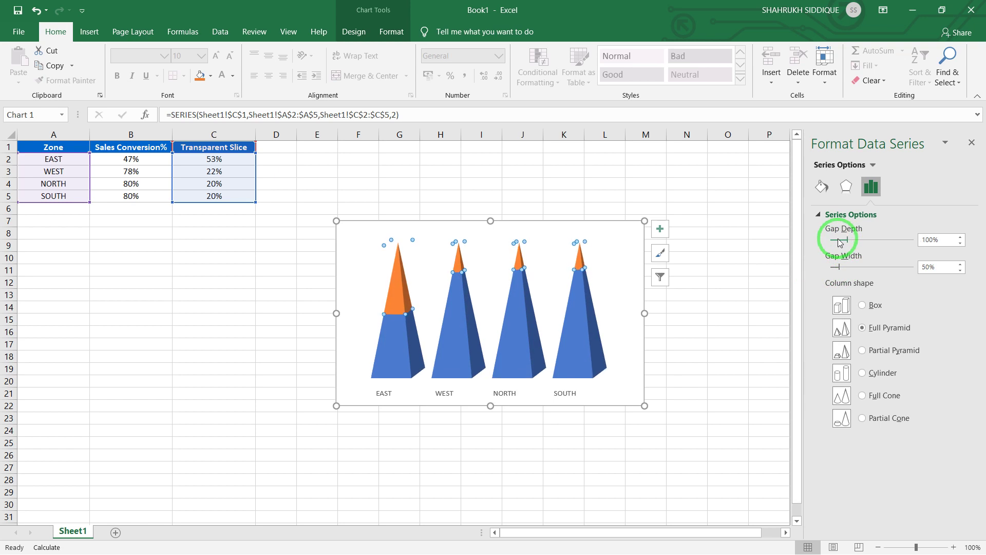
drag(840, 239, 837, 239)
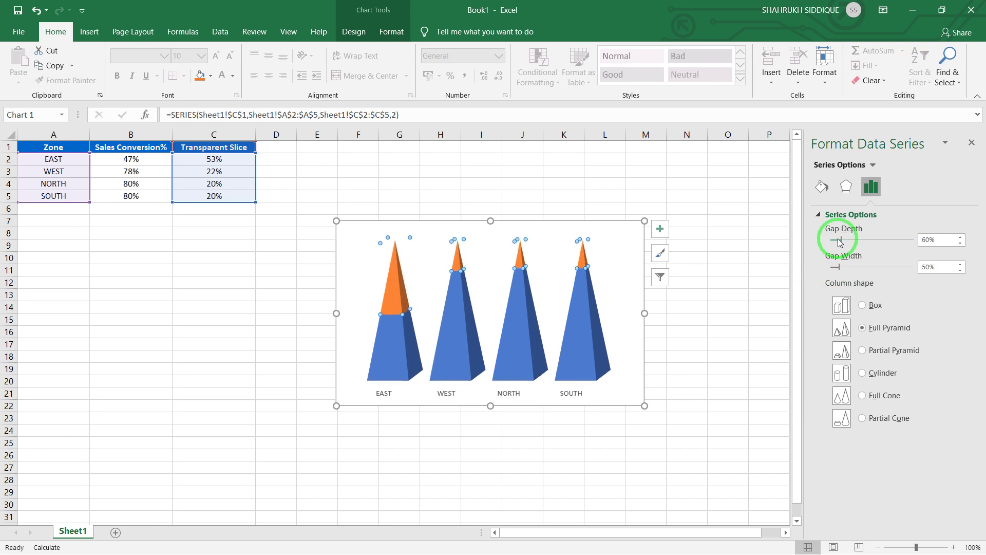
drag(832, 273, 832, 274)
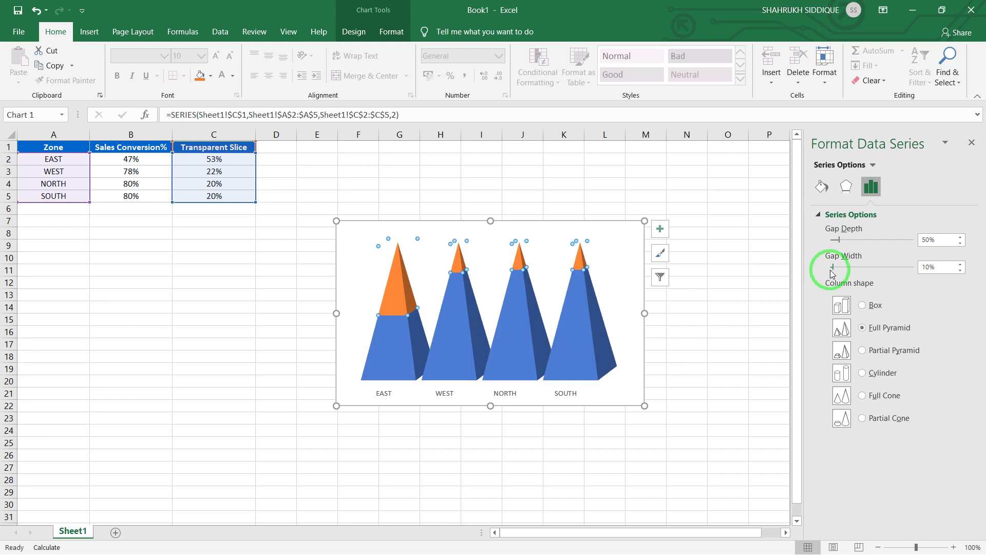
drag(834, 240, 837, 243)
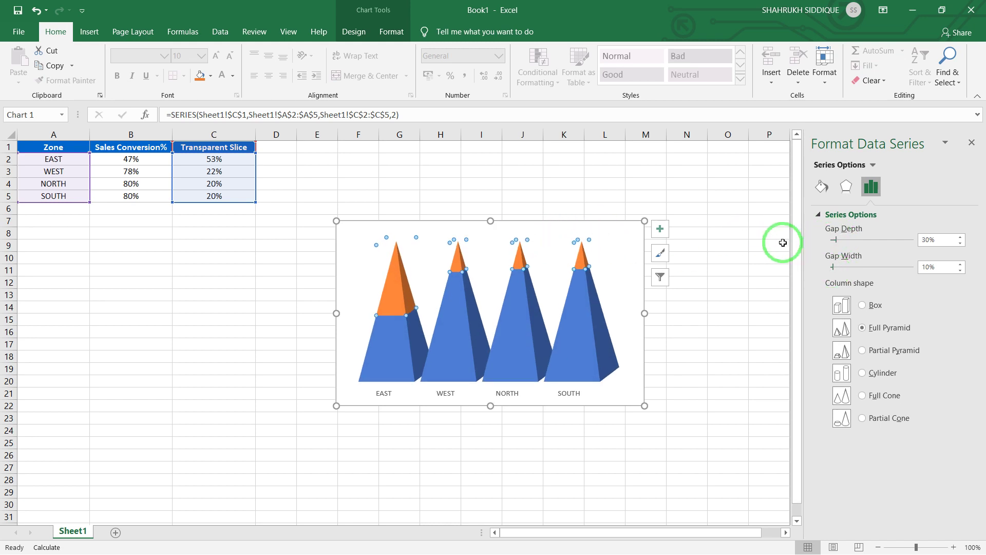
click(611, 189)
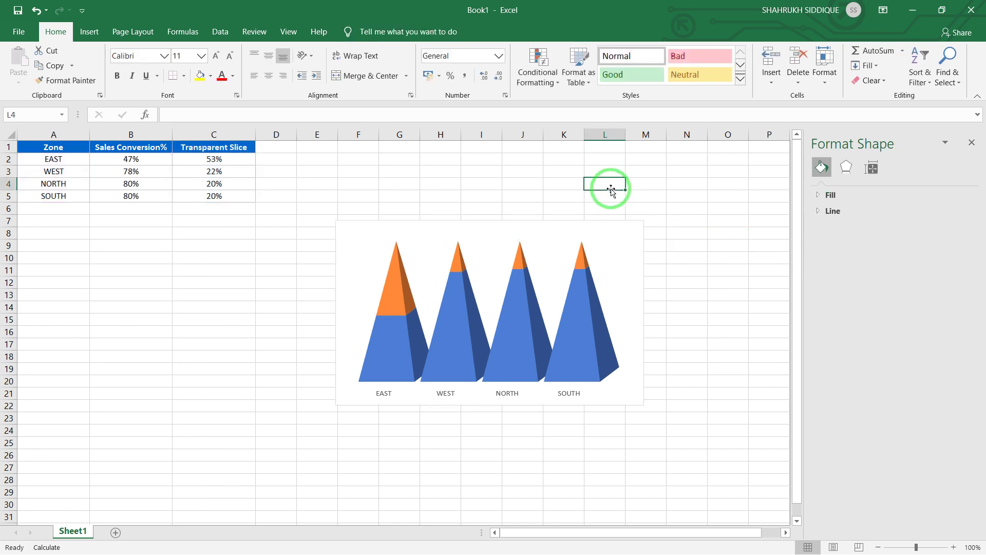
- Select just the EAST pyramid's blue section and bring up its fill settings
click(403, 337)
click(403, 337)
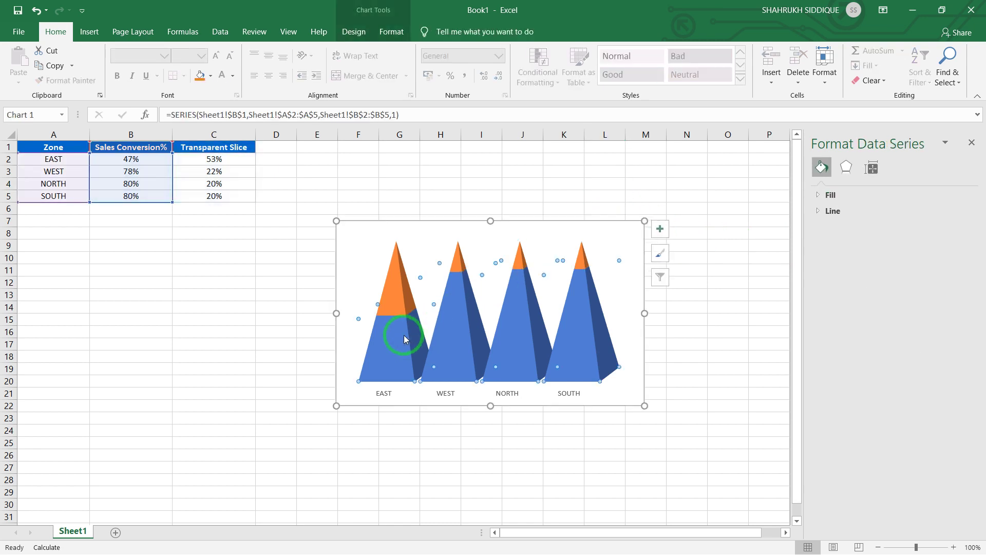
click(404, 335)
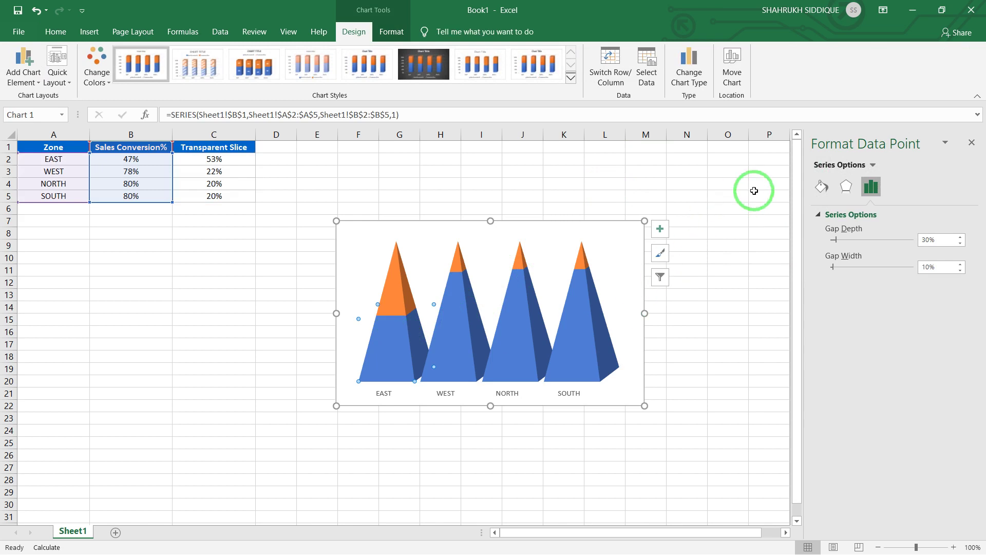
click(822, 189)
click(822, 214)
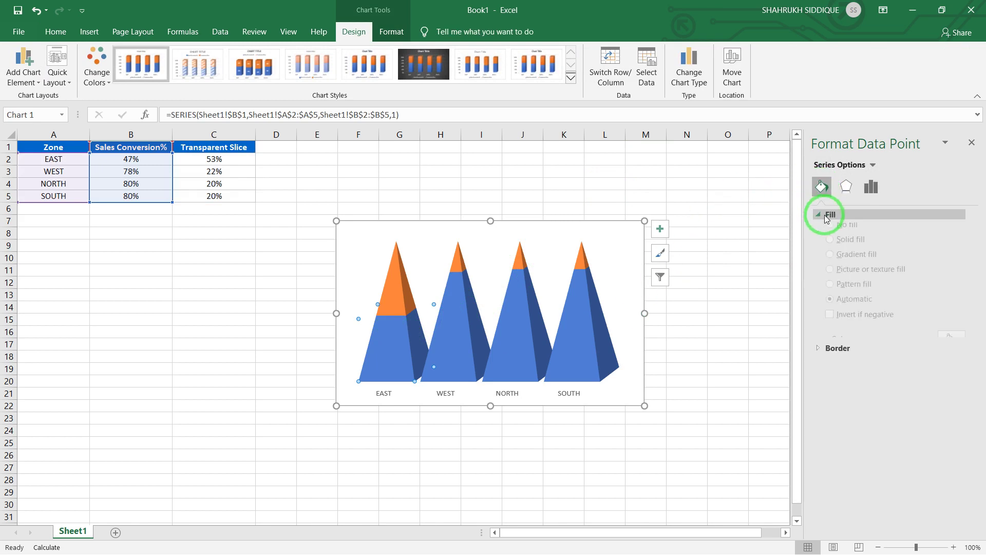
- Give the EAST section a gradient fill with middle stops removed and a red first stop
click(867, 263)
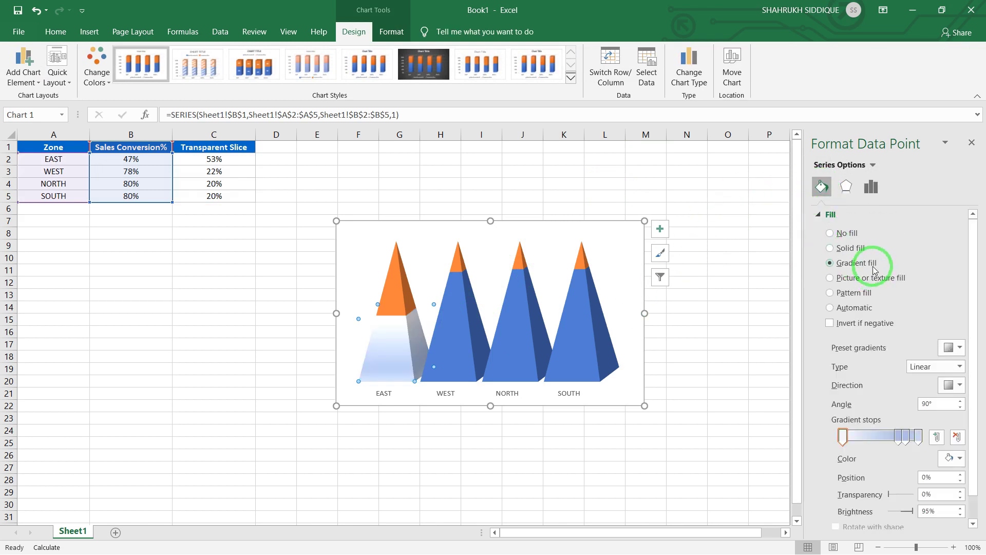
mouse_move(899, 438)
mouse_down()
mouse_move(892, 412)
mouse_move(913, 422)
mouse_up()
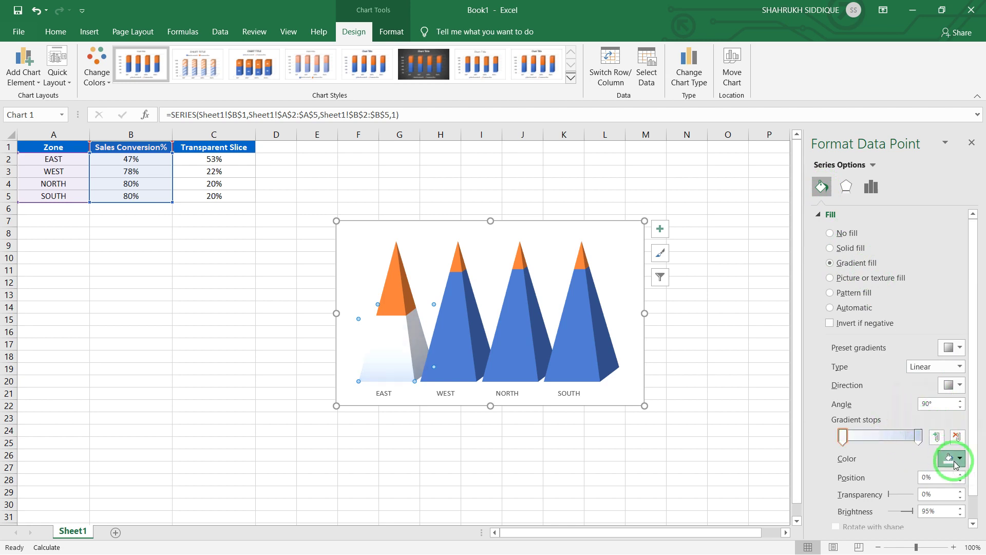
click(950, 458)
click(896, 432)
click(919, 437)
- Make the end gradient stop dark orange and run the gradient diagonally at 225°
click(945, 457)
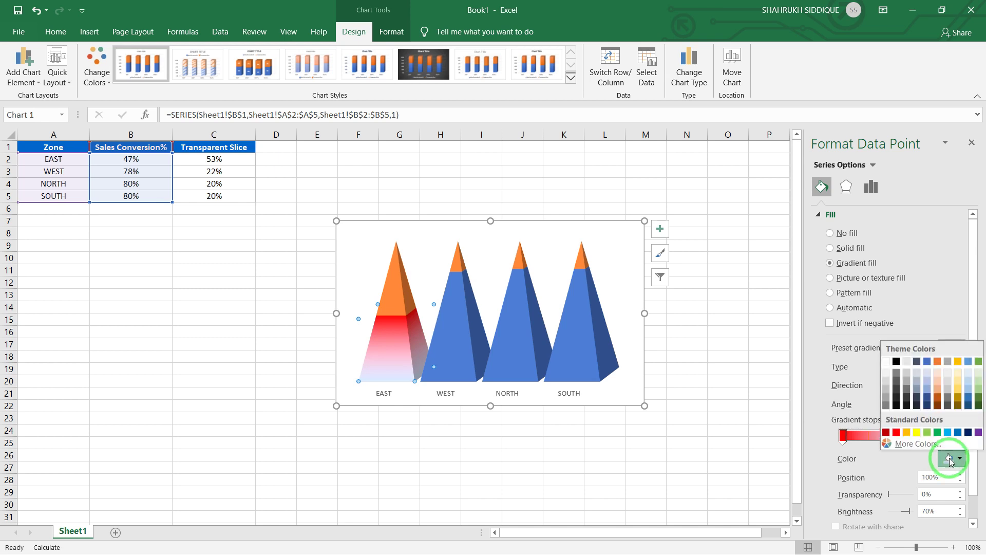
click(938, 388)
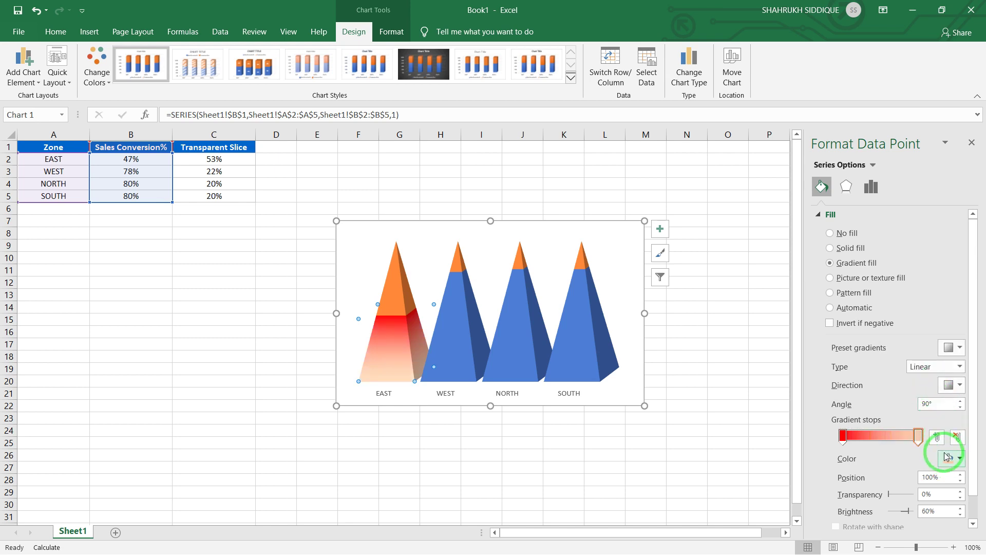
click(949, 457)
click(937, 399)
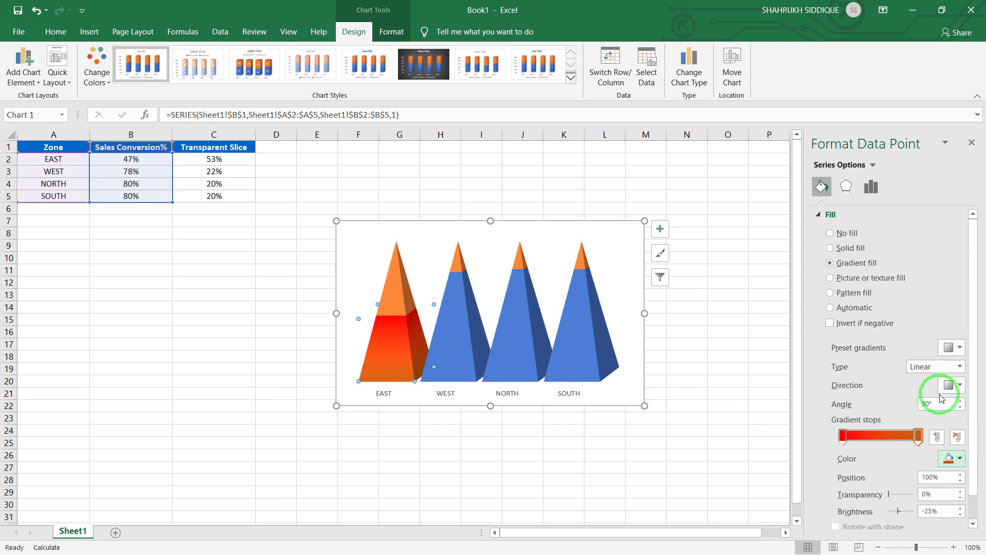
click(950, 459)
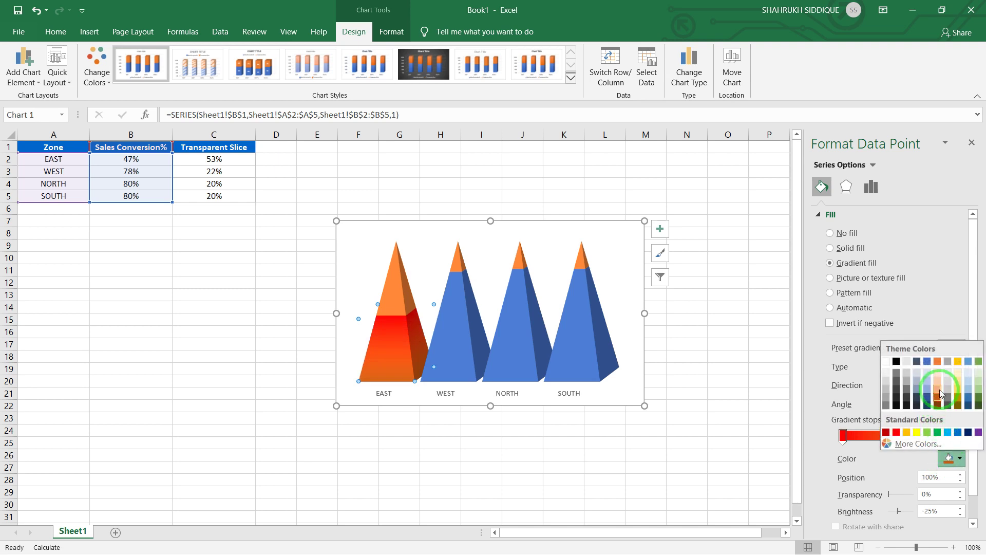
click(938, 393)
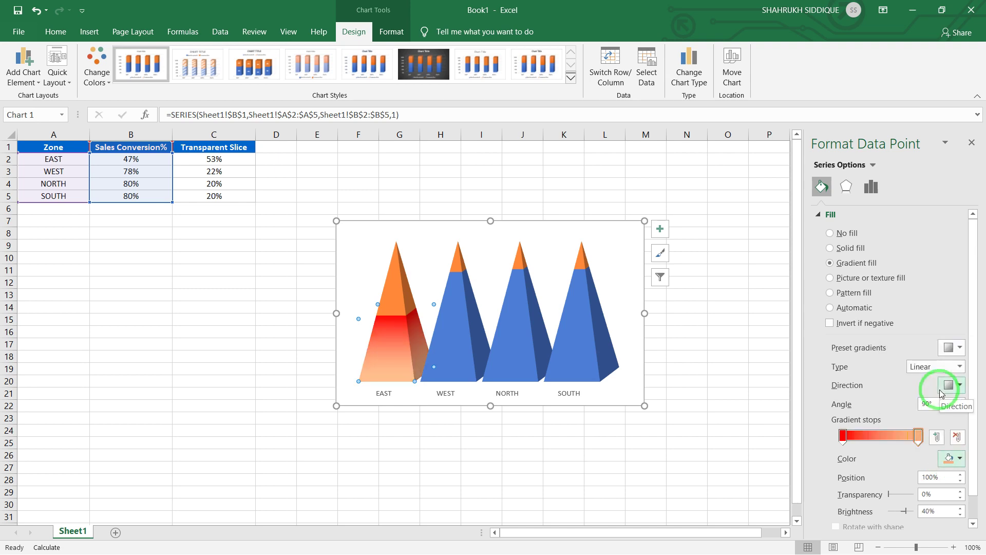
click(949, 387)
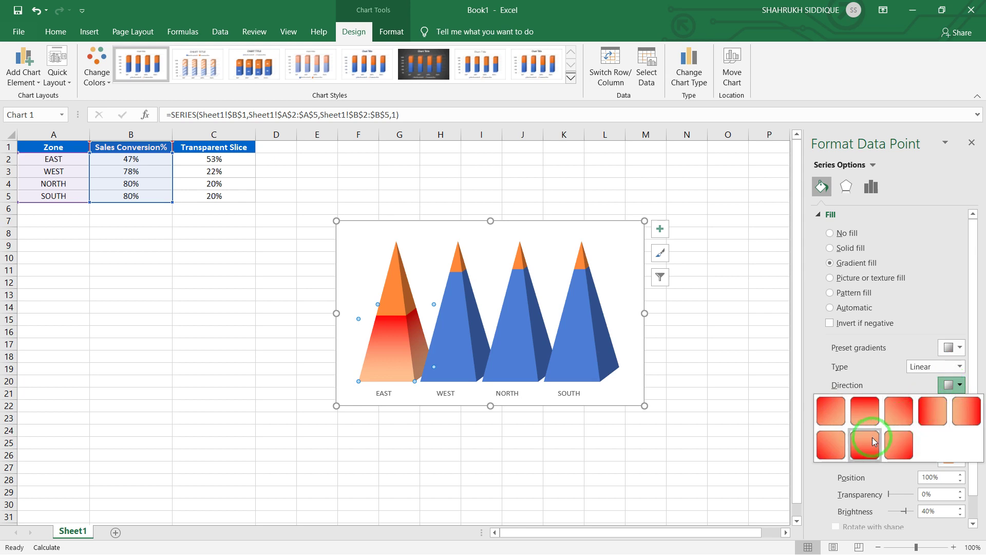
click(898, 443)
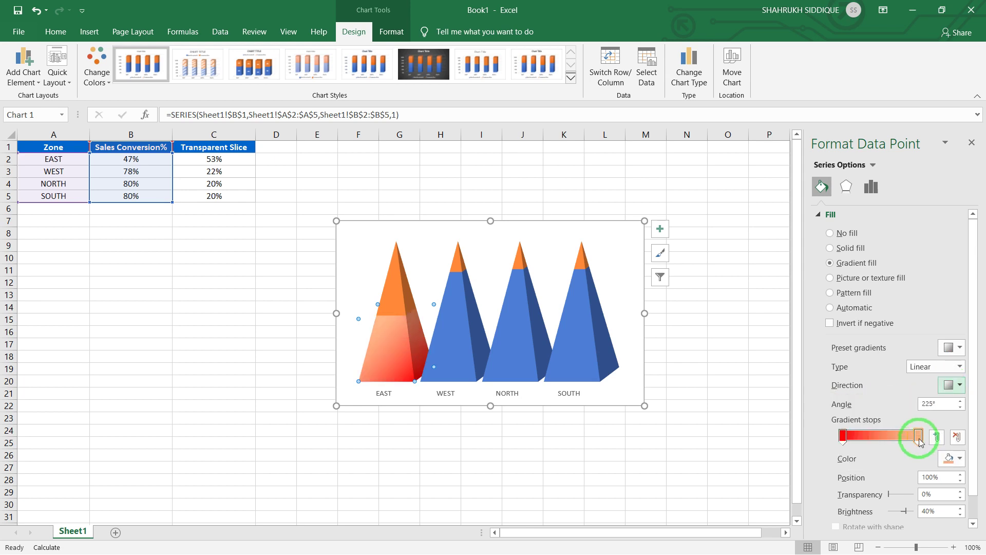
click(947, 456)
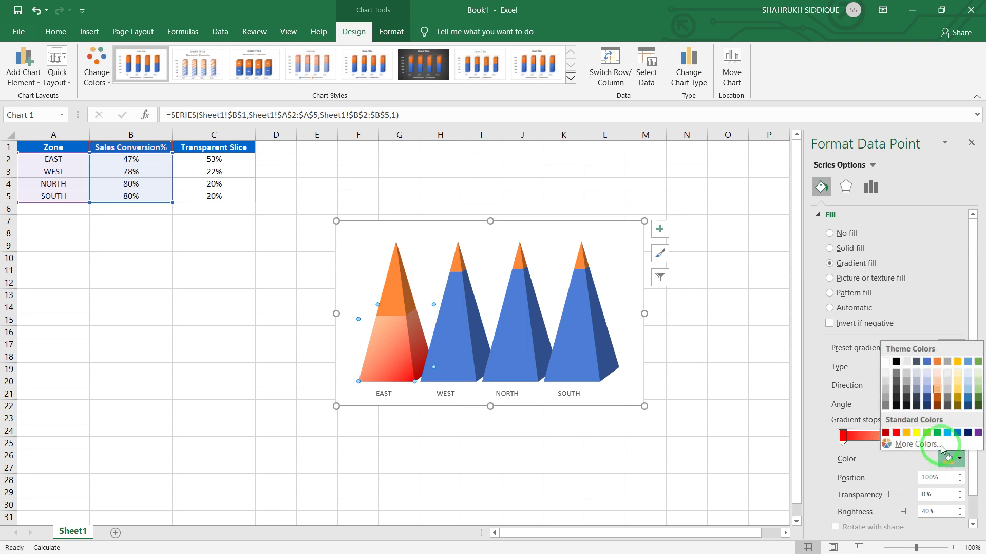
click(943, 404)
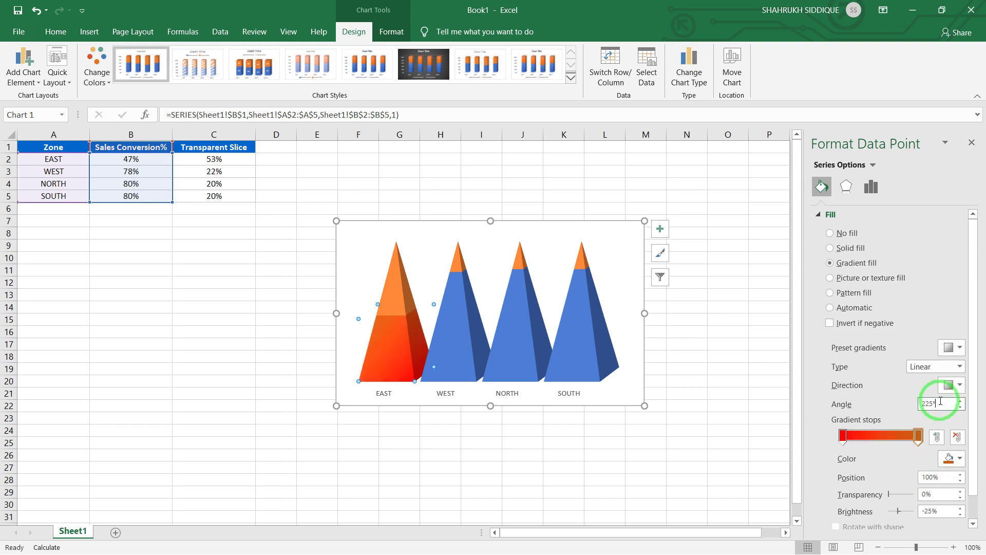
click(753, 370)
- Give the WEST pyramid a gradient fill with a pale blue stop
click(473, 322)
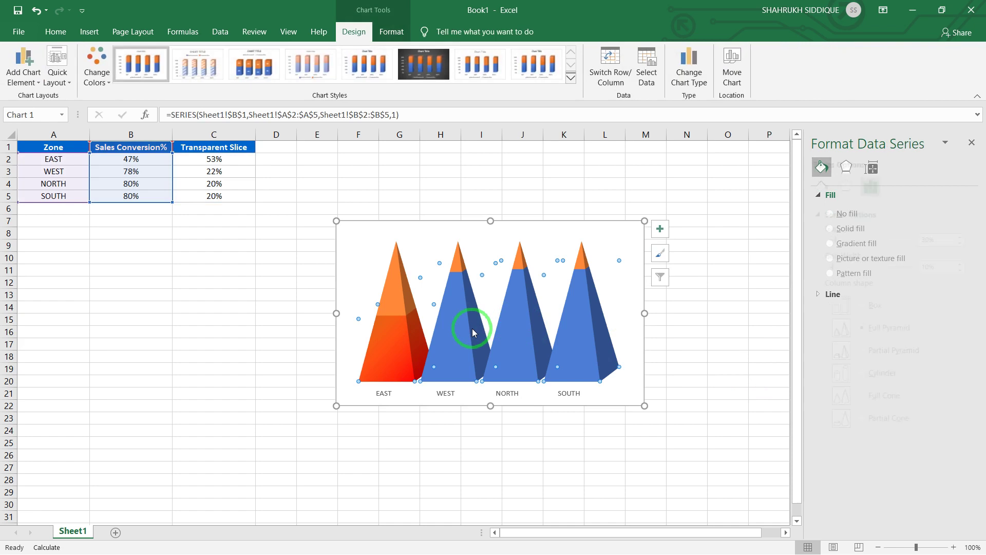
click(473, 321)
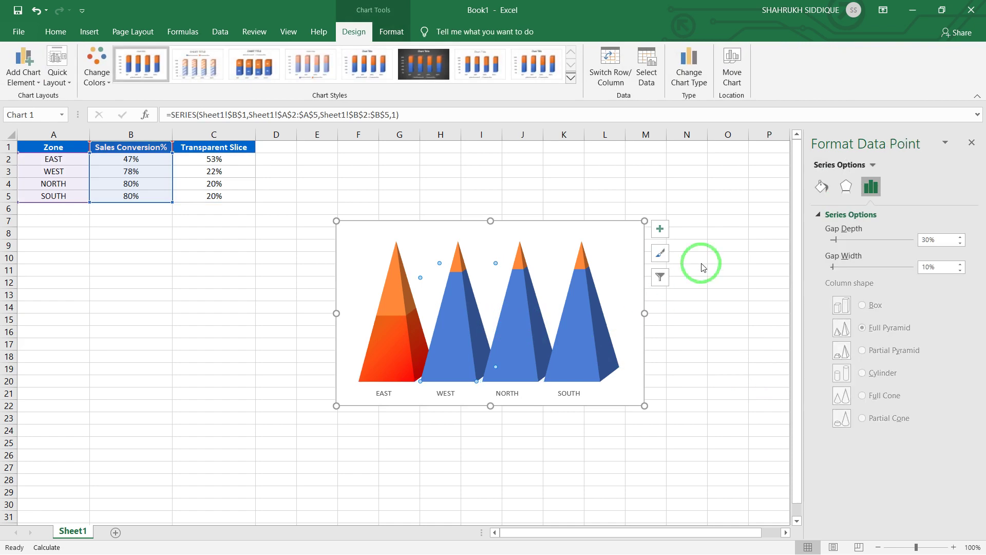
click(822, 187)
click(846, 262)
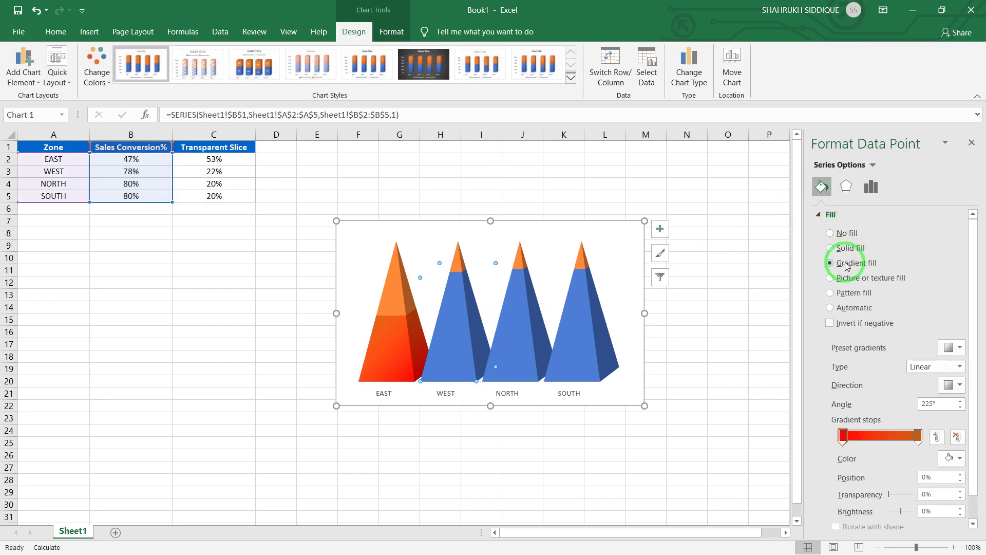
click(954, 458)
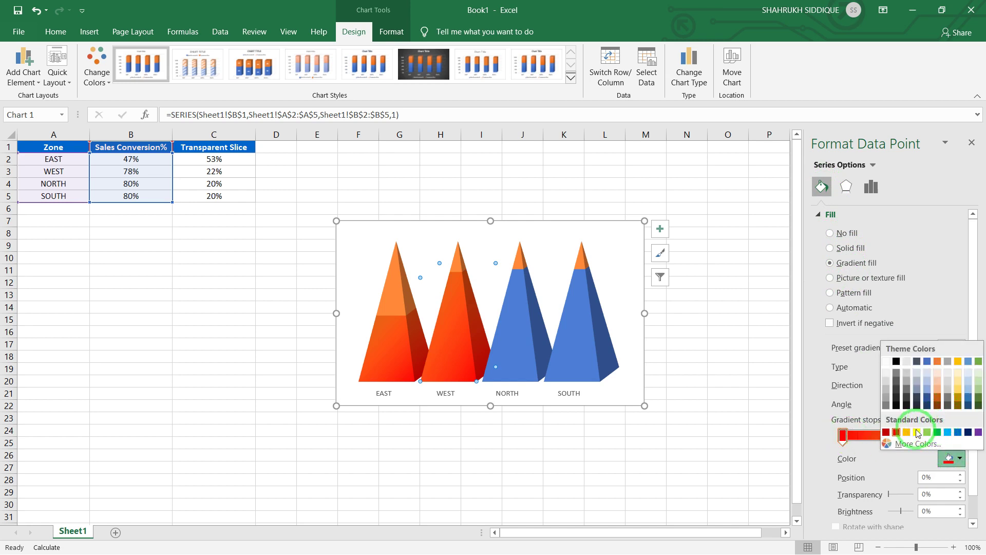
click(907, 434)
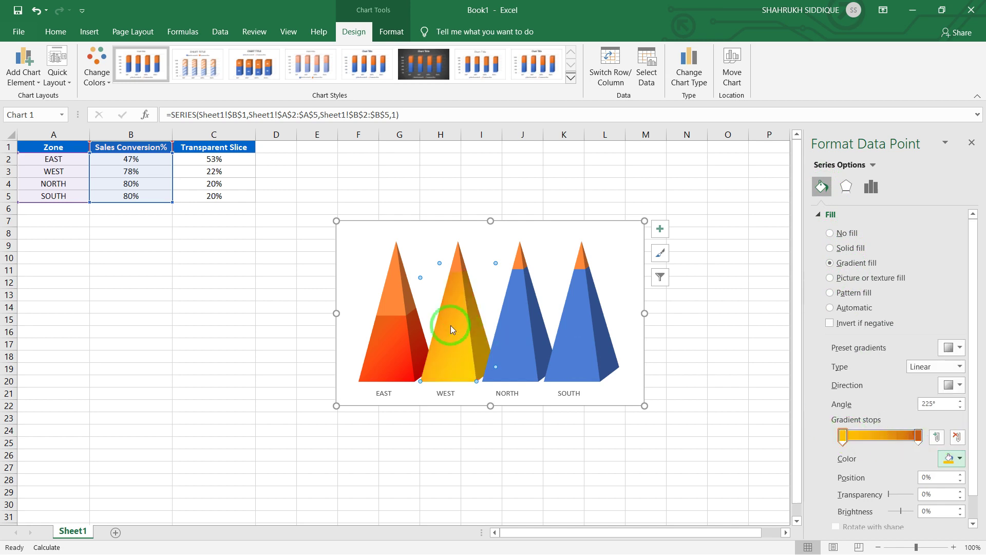
click(952, 458)
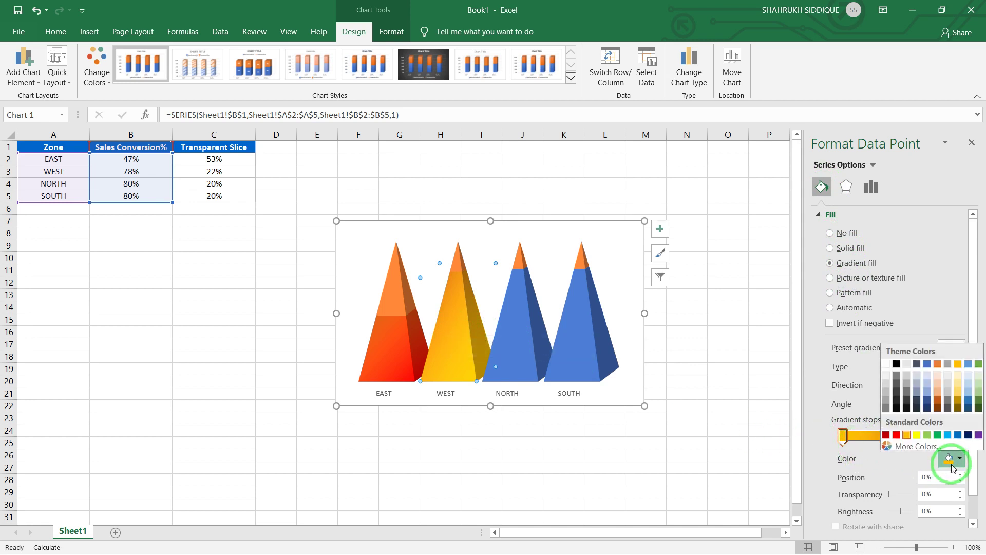
click(949, 433)
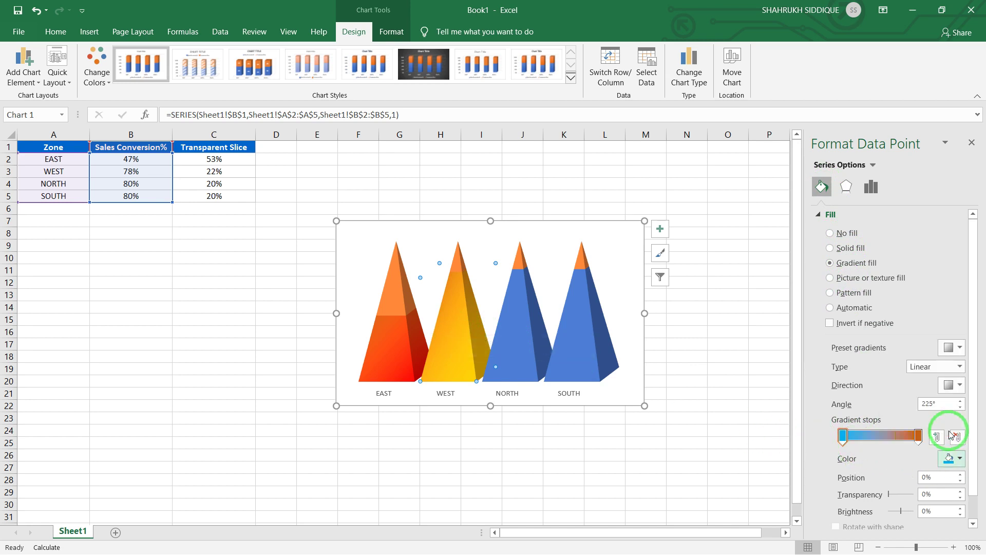
click(959, 460)
click(916, 443)
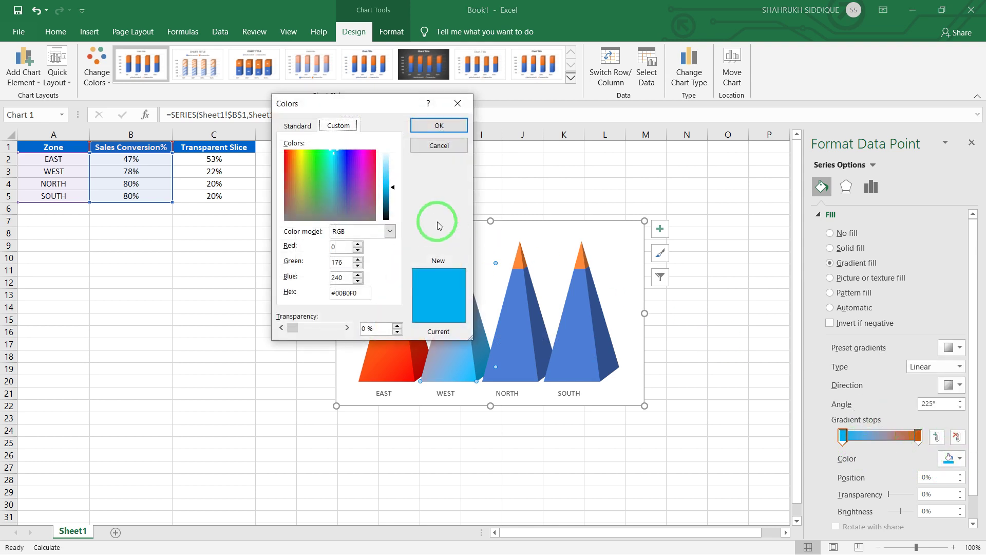
drag(400, 196, 392, 164)
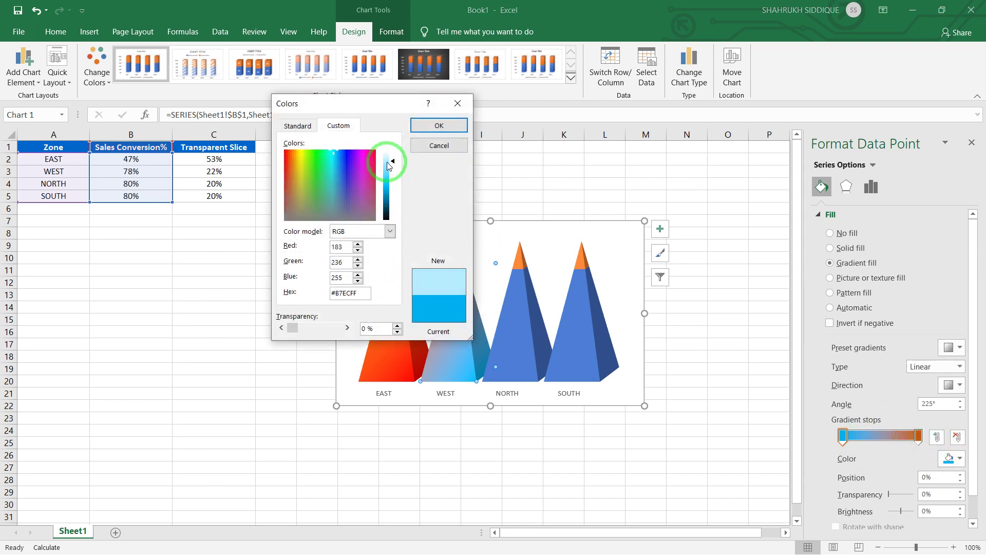
click(426, 123)
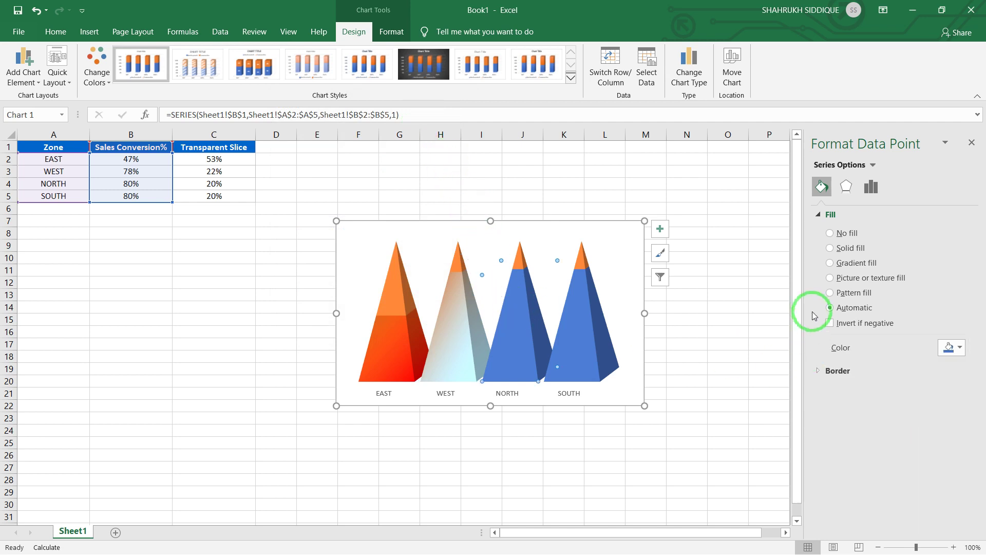
- Give the NORTH pyramid a purple-to-soft-pink gradient fill
click(853, 263)
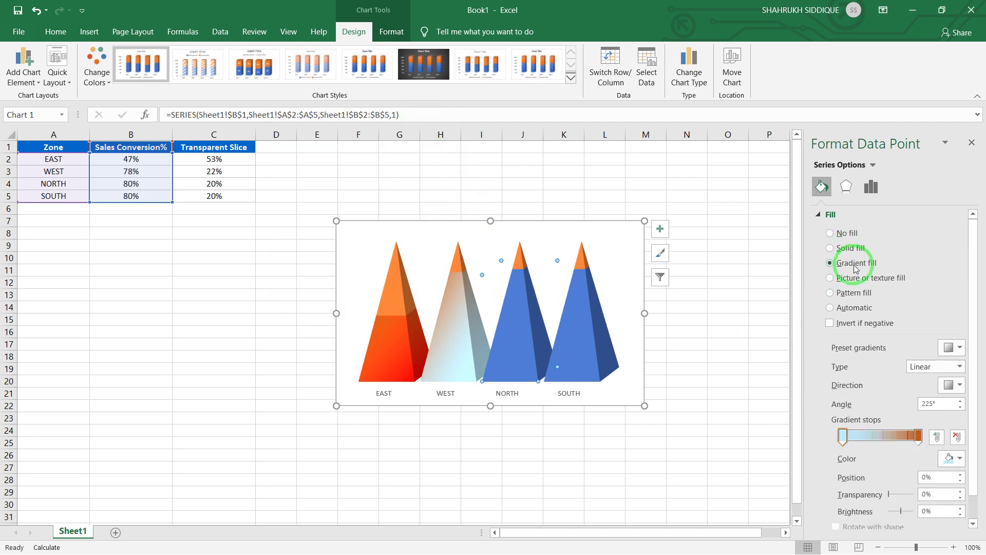
click(954, 459)
click(978, 406)
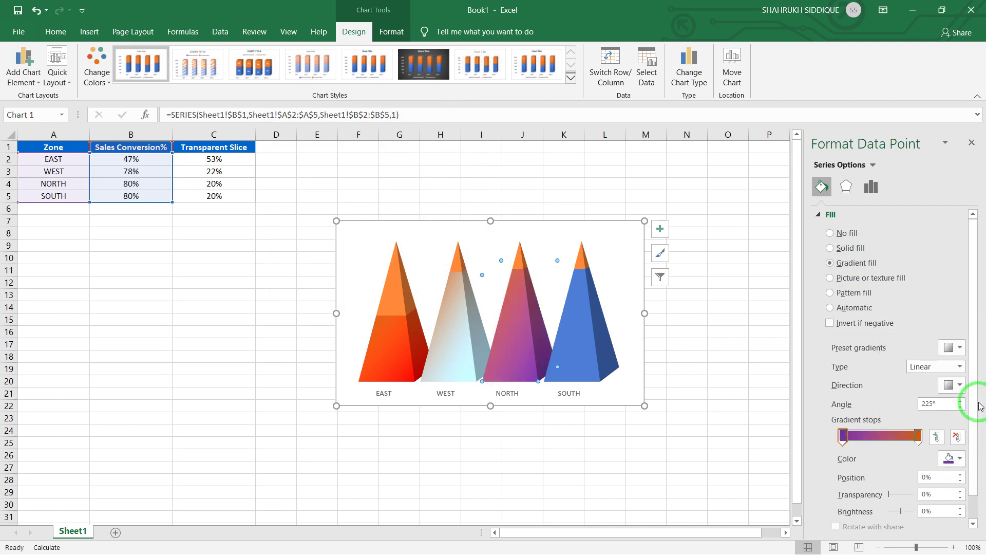
click(918, 436)
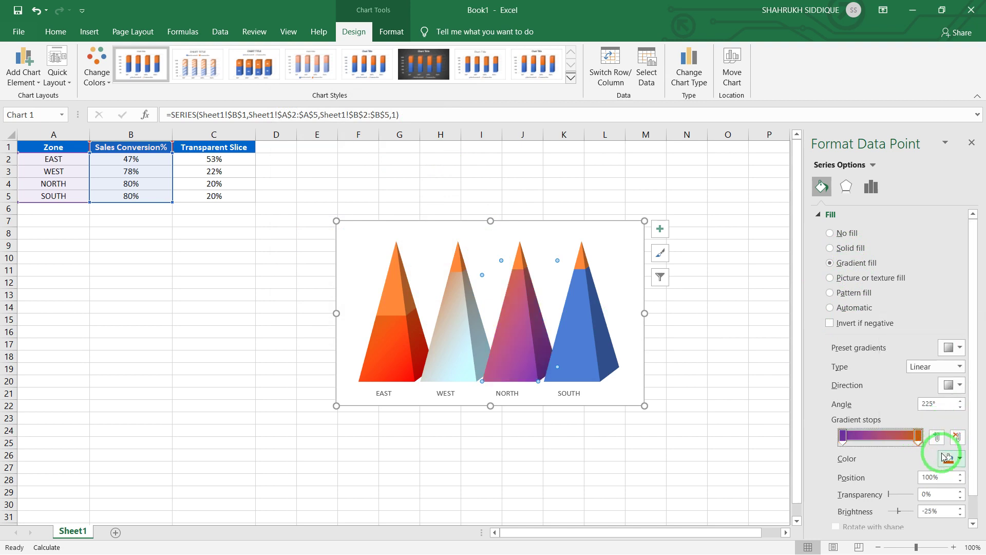
click(949, 458)
click(918, 442)
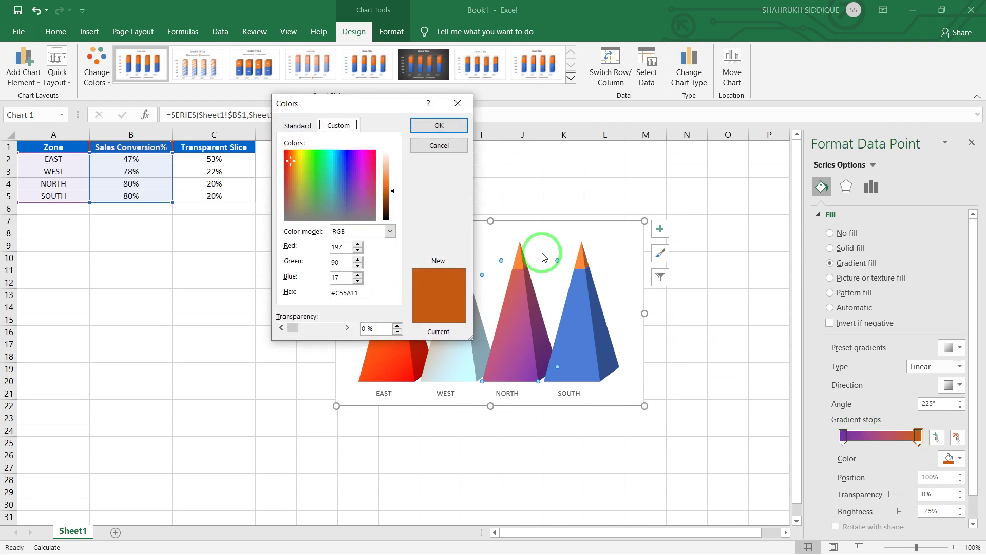
drag(390, 188, 390, 169)
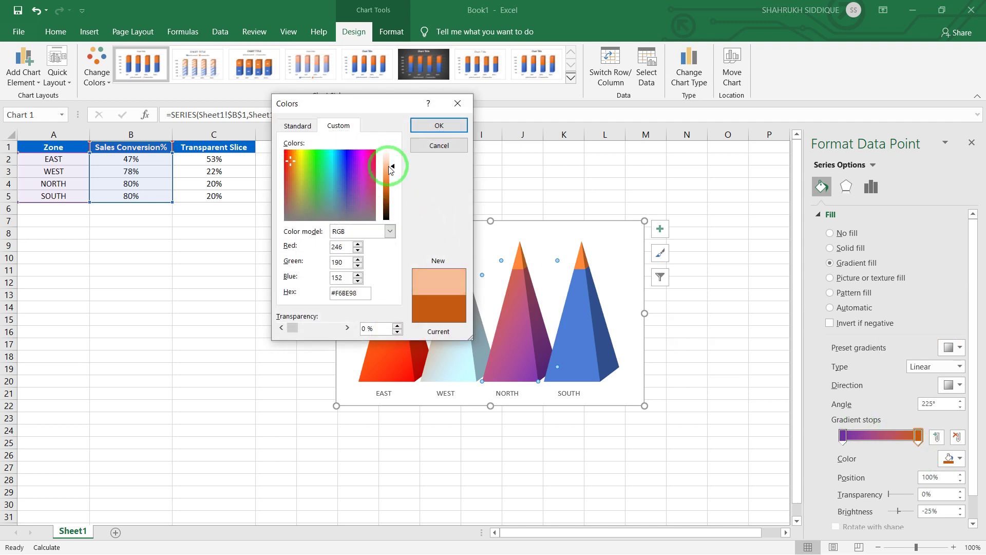
click(365, 166)
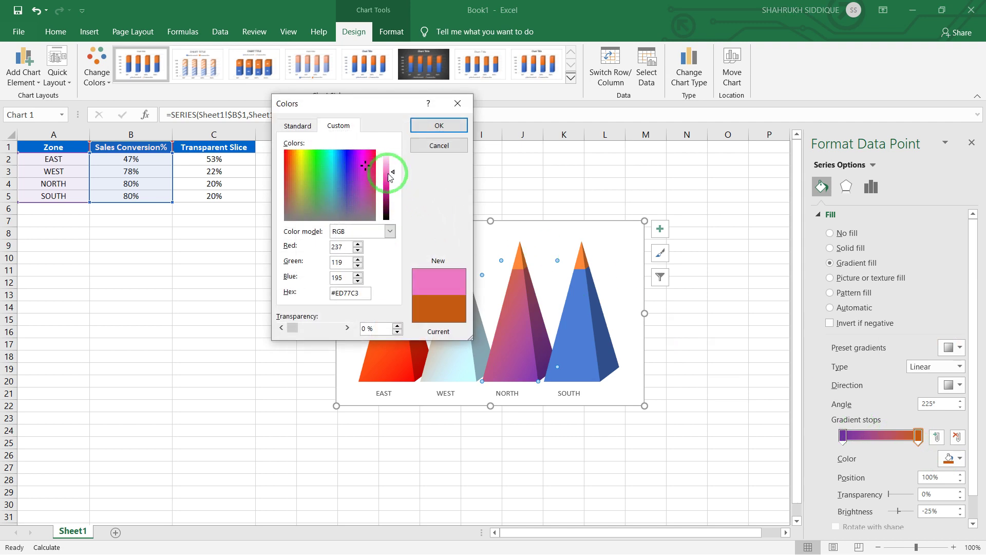
drag(390, 176, 393, 166)
click(424, 125)
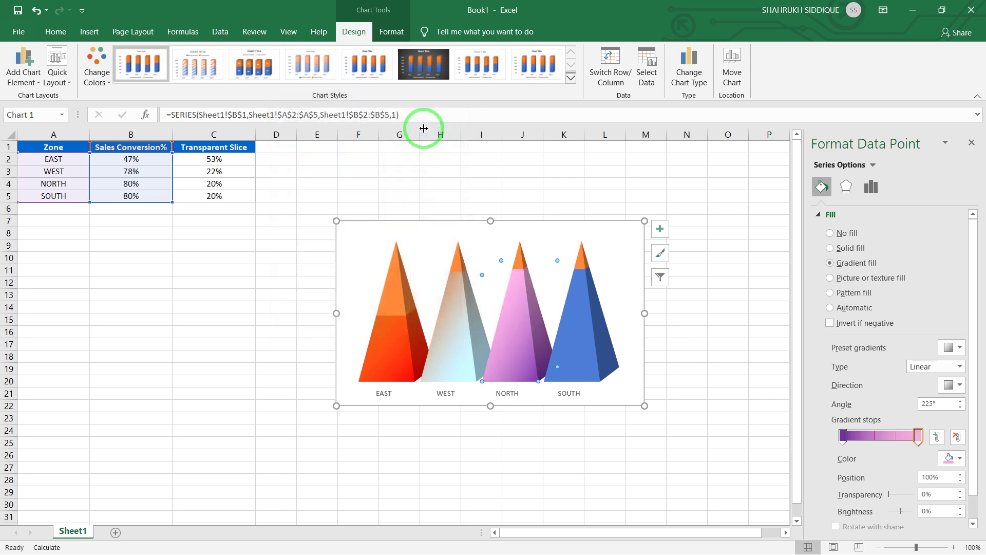
click(671, 287)
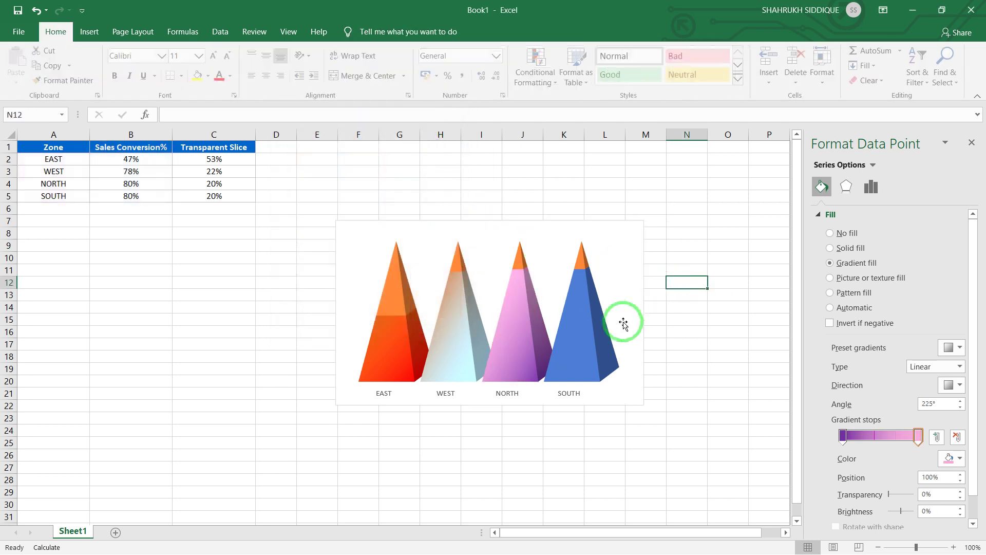
- Give the SOUTH pyramid a dark-green-to-green gradient fill
click(595, 328)
click(597, 329)
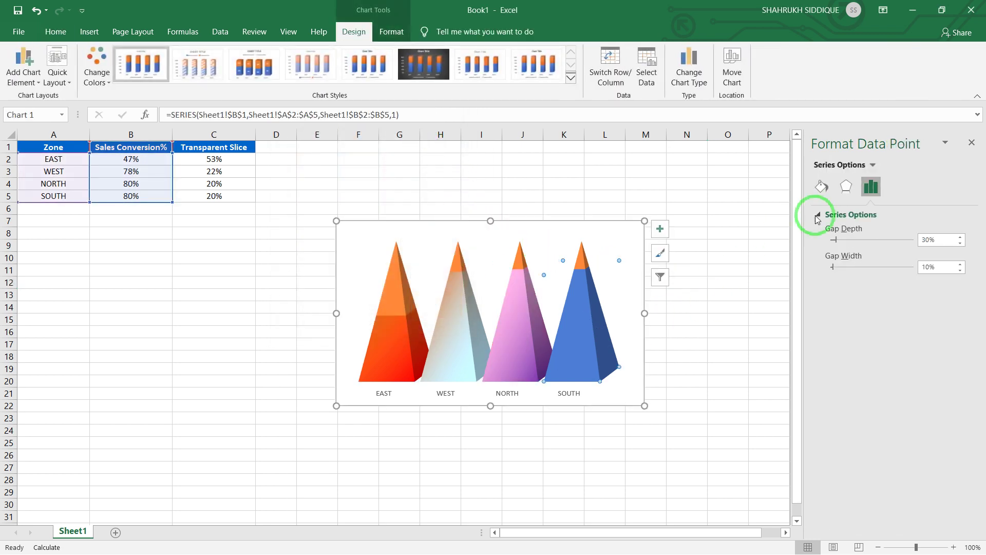
click(822, 187)
click(856, 263)
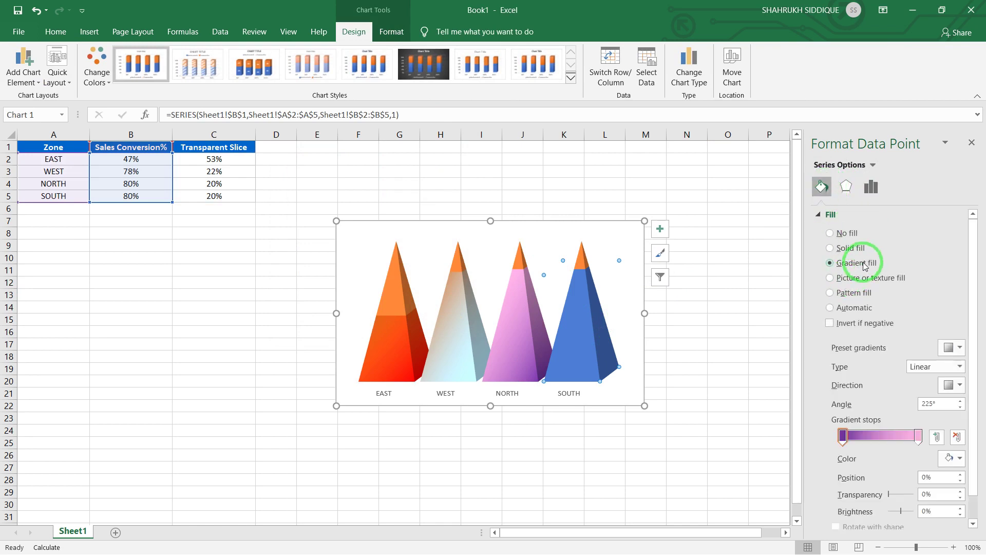
click(960, 458)
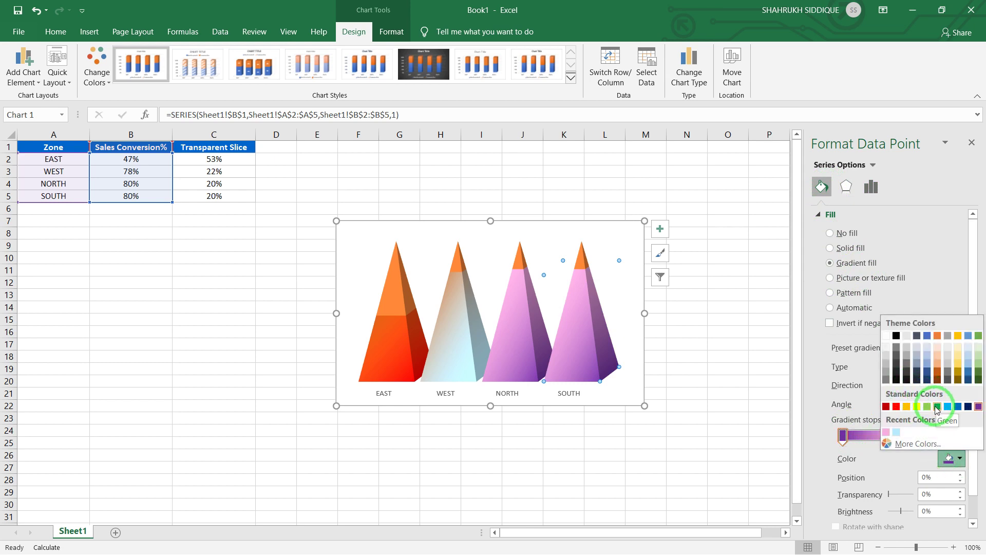
click(979, 380)
click(918, 435)
click(950, 458)
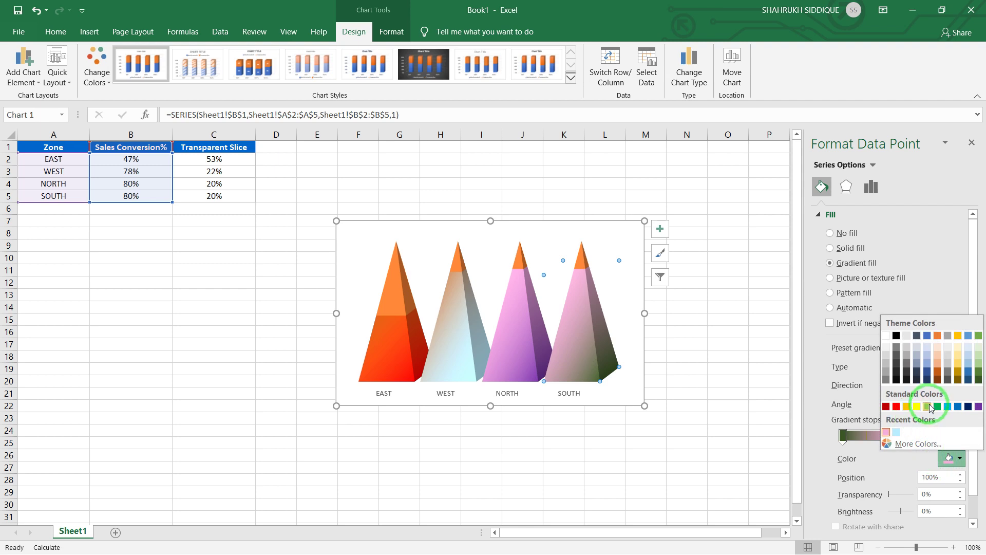
click(928, 407)
click(729, 367)
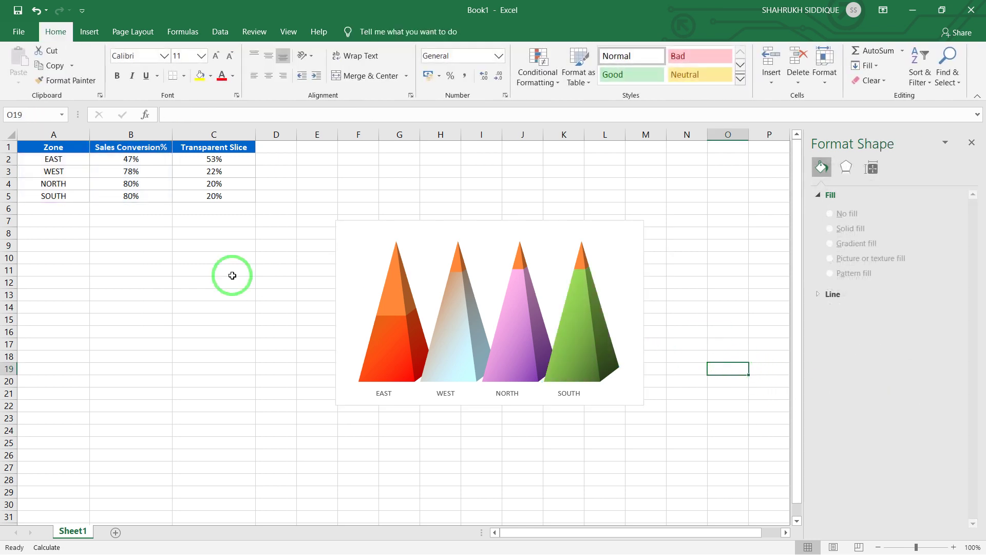
click(405, 276)
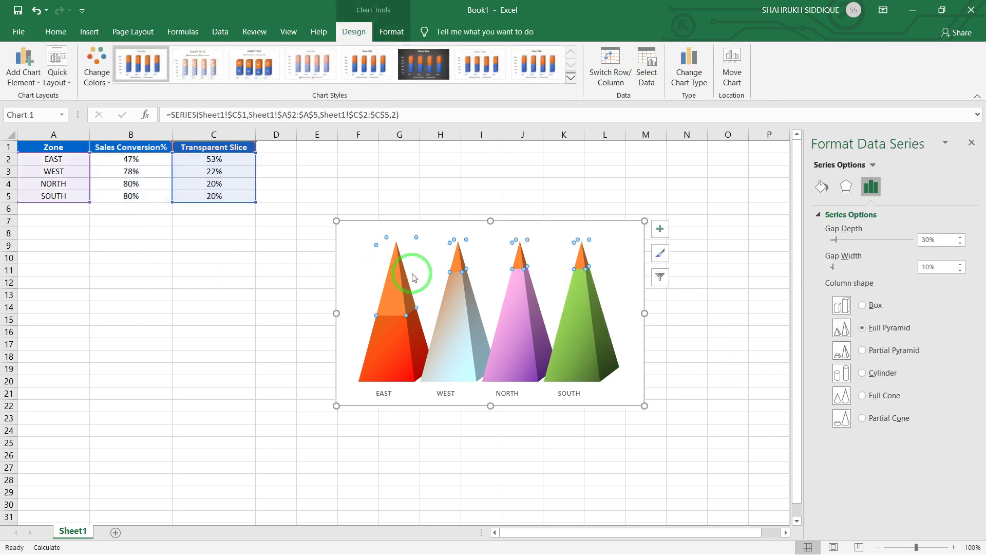
- Fill the Transparent Slice tips with solid yellow at 70% transparency
click(822, 186)
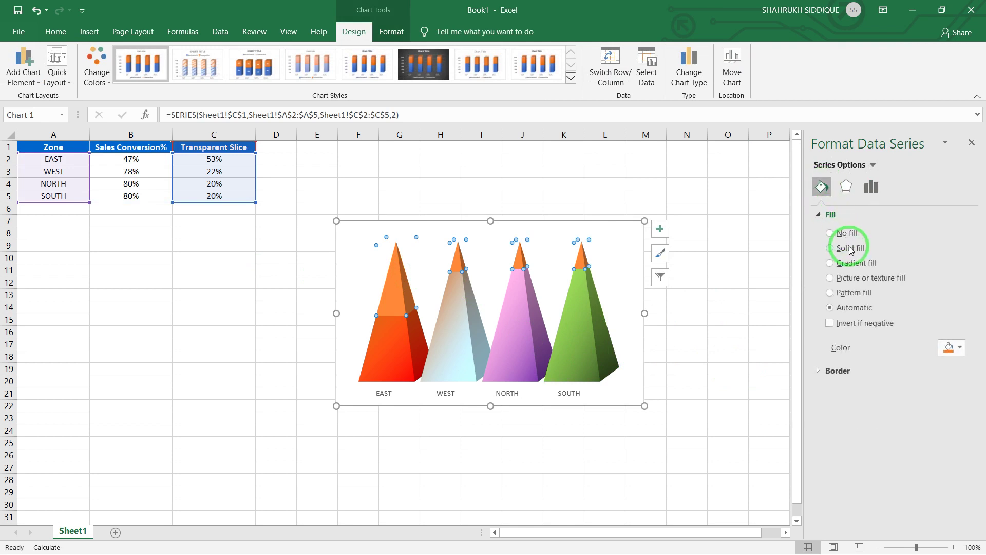
click(850, 249)
click(953, 348)
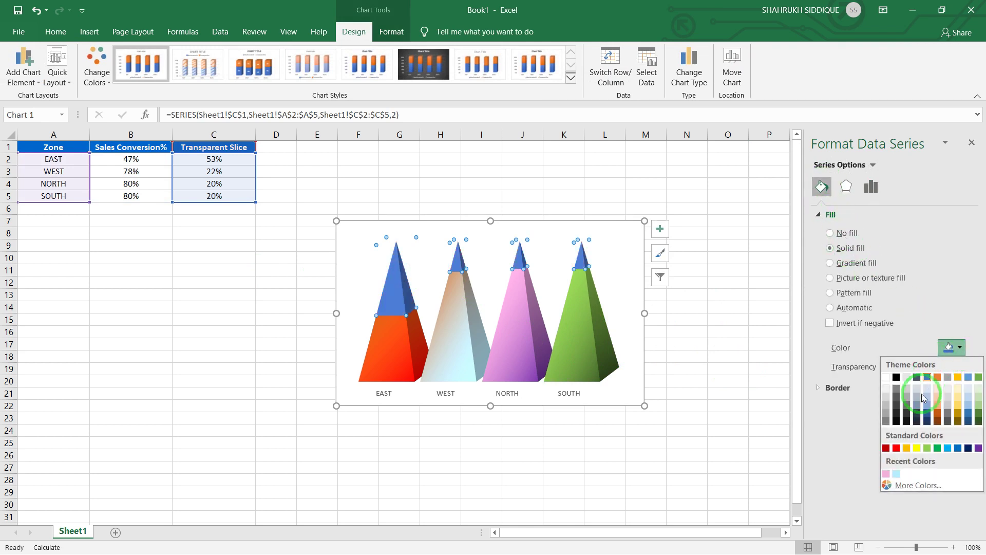
click(917, 448)
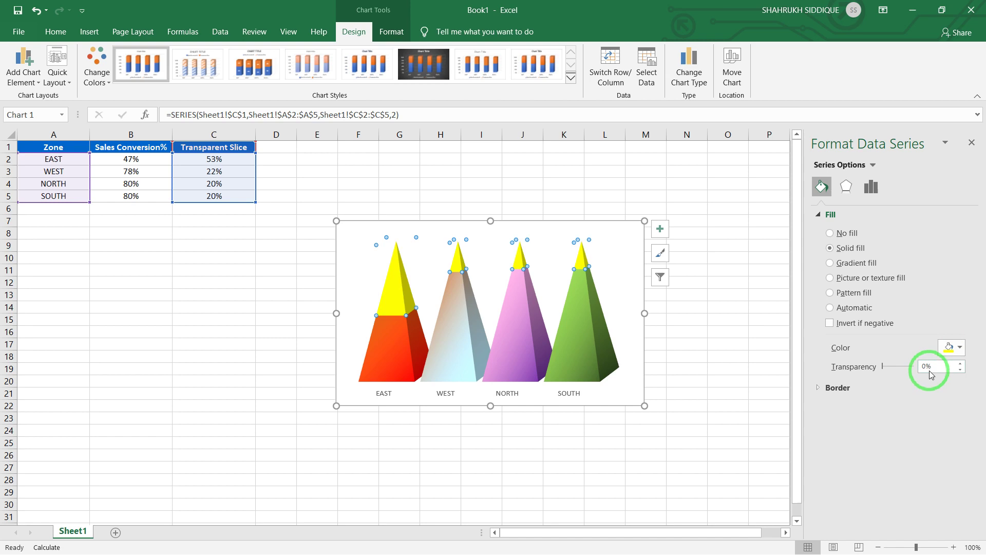
text(7)
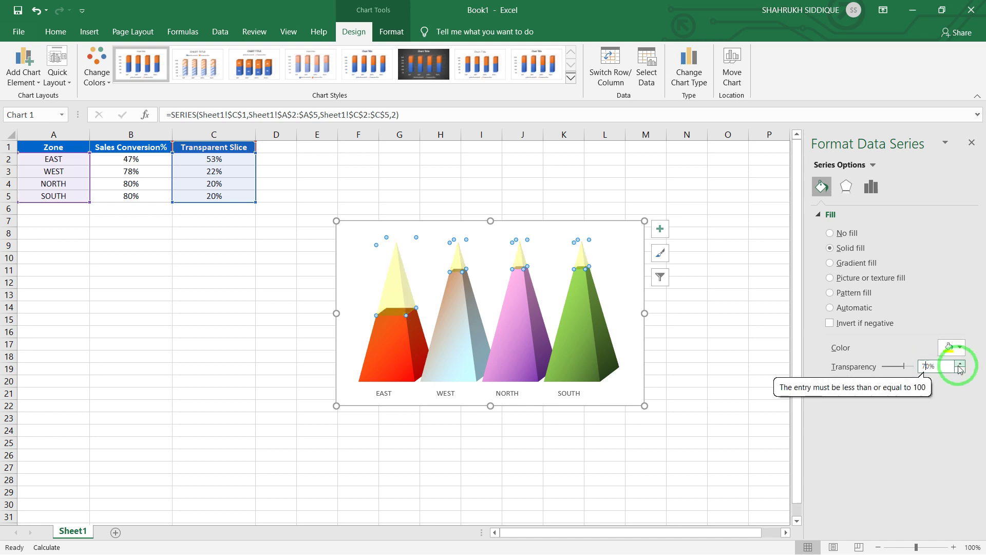
click(724, 256)
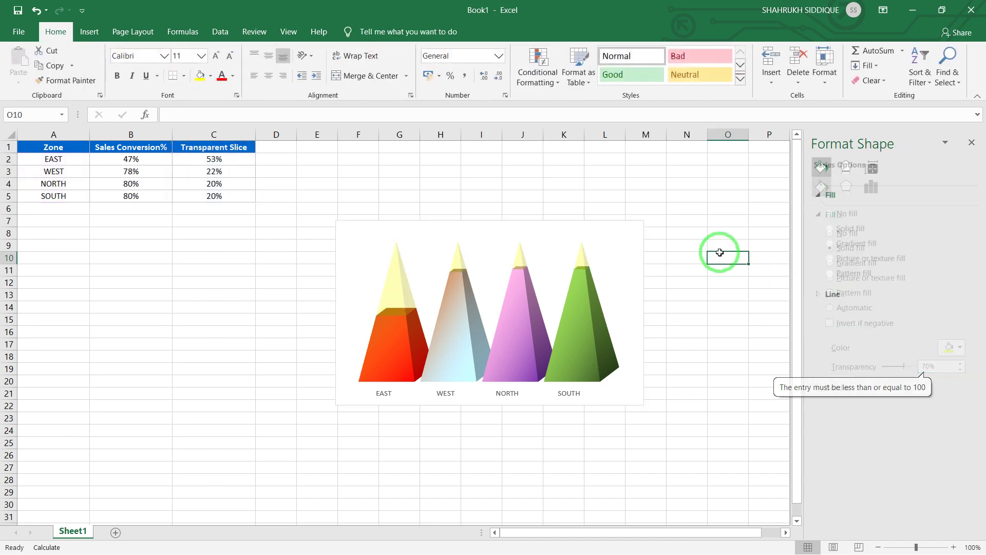
- Apply a dark chart style and set the chart area's Shape Fill to Black
click(530, 230)
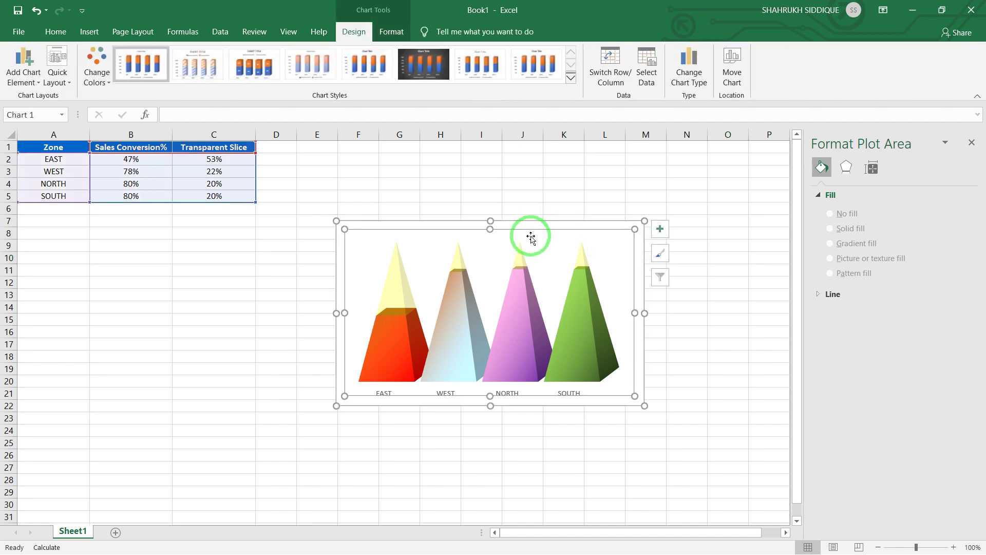
click(449, 221)
click(570, 77)
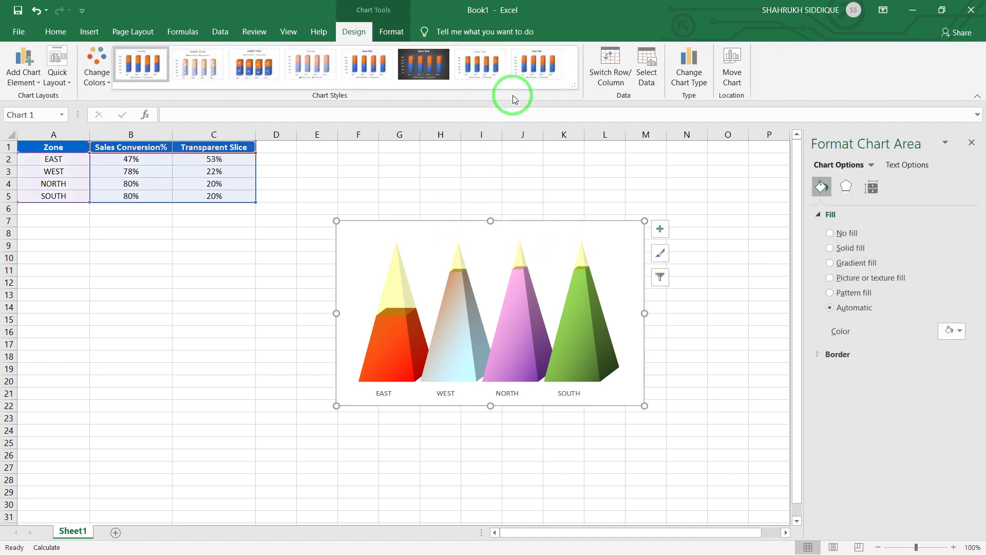
click(433, 75)
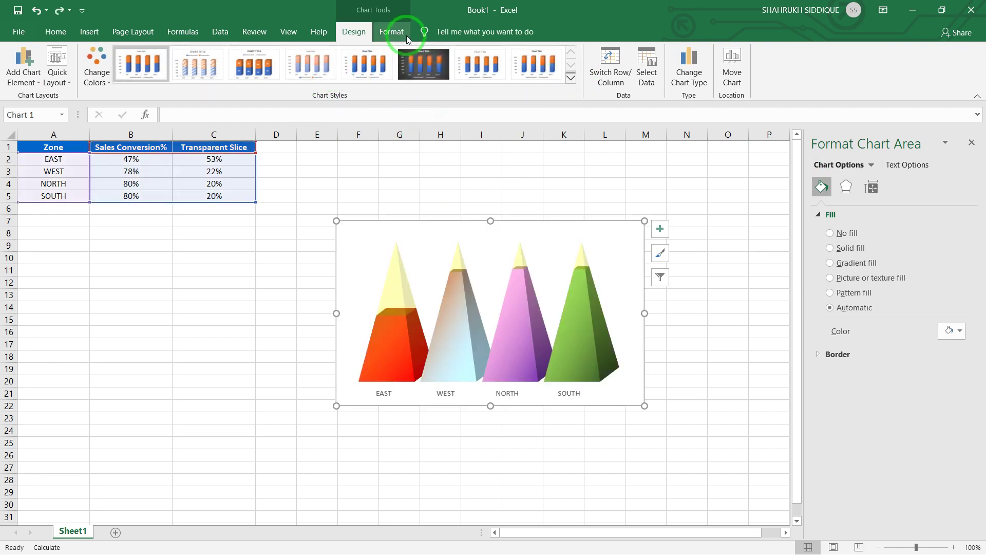
click(391, 32)
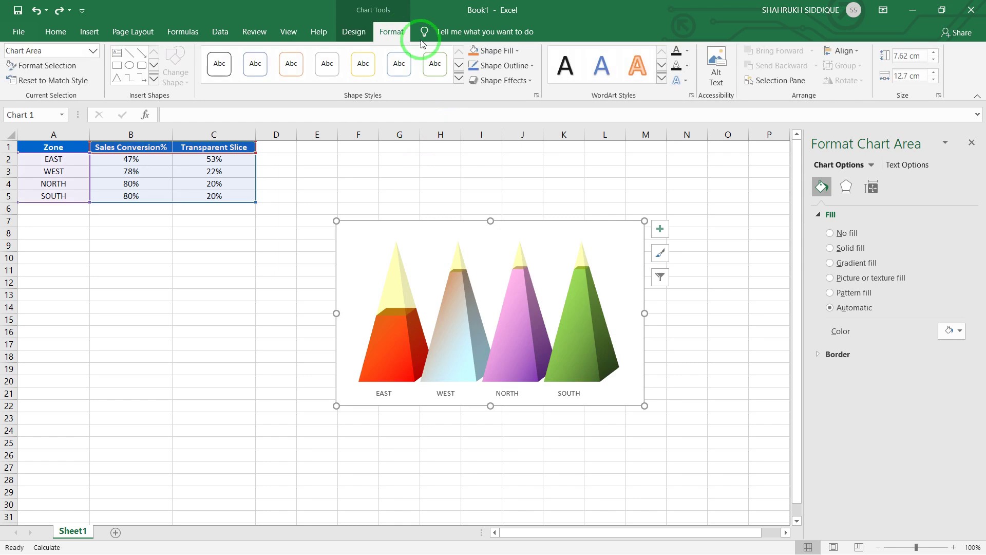
click(495, 50)
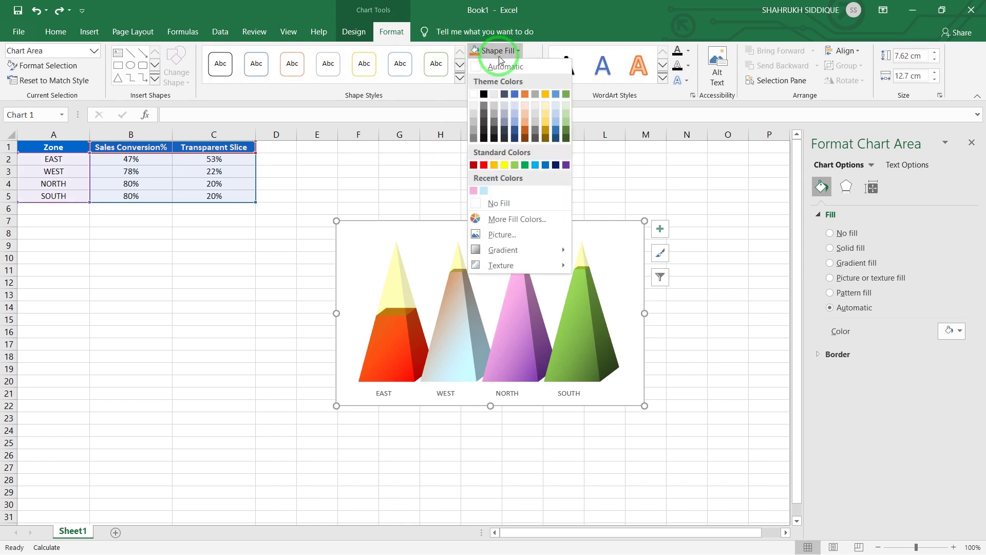
click(484, 94)
- Enlarge the chart by dragging its top-left corner outward, its right edge wider and its top edge up
drag(336, 221, 295, 197)
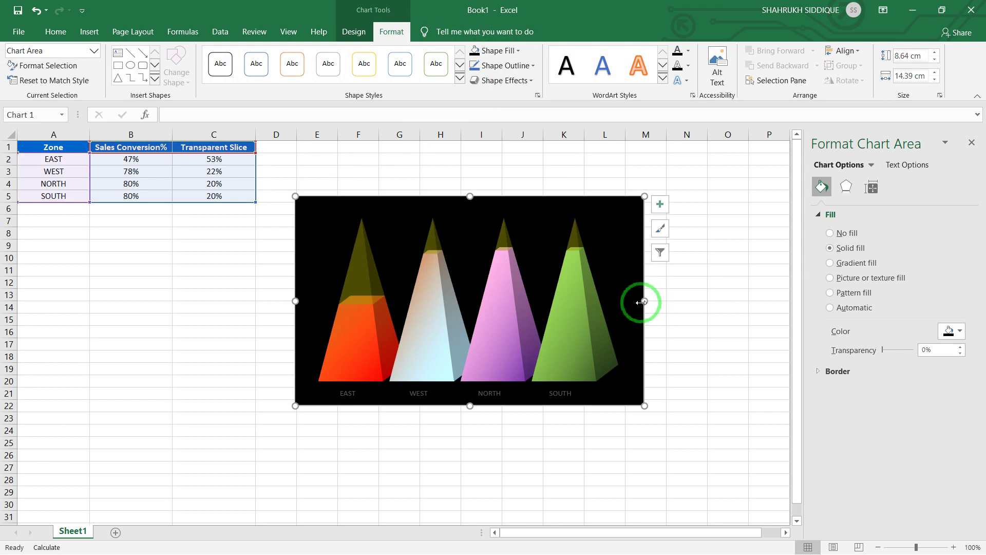
drag(645, 302, 712, 302)
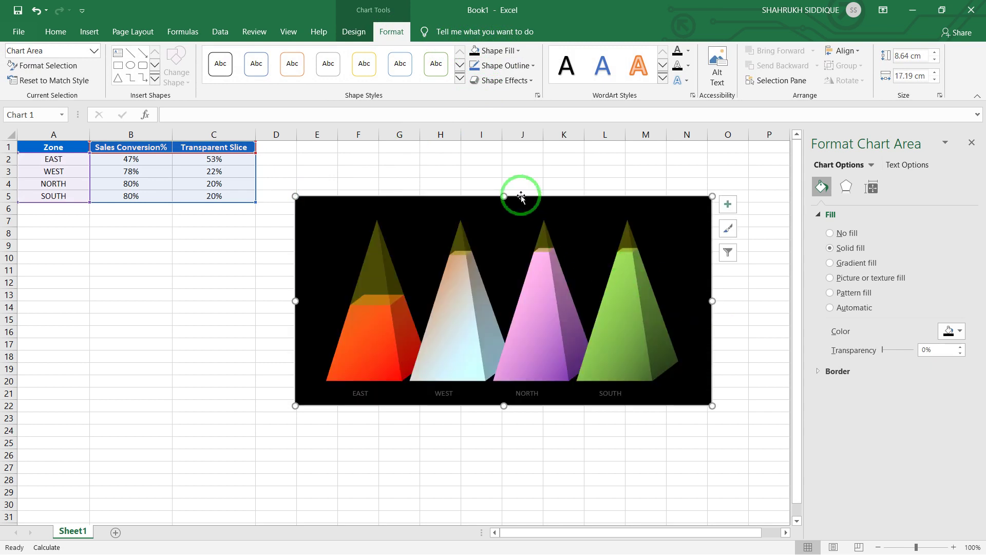
drag(503, 195, 503, 167)
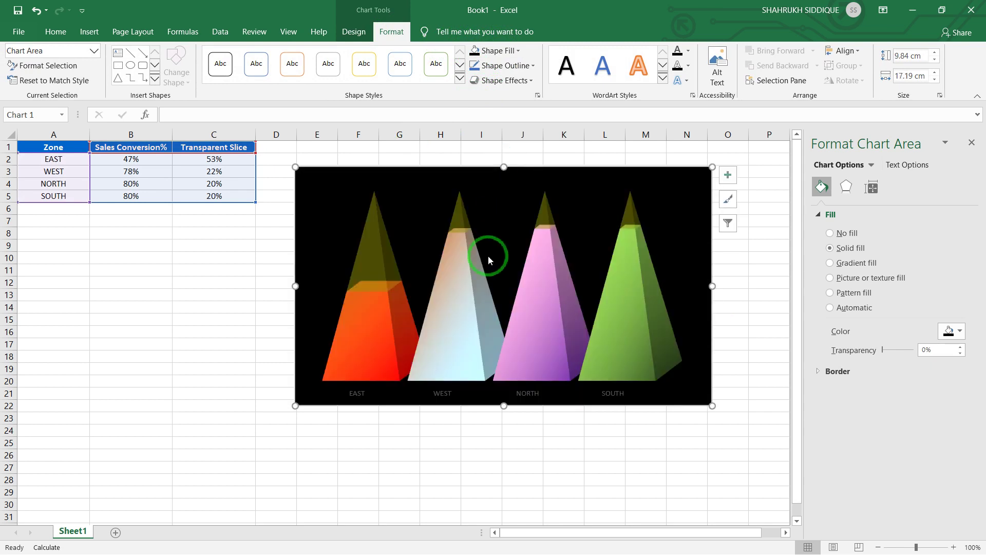
click(400, 311)
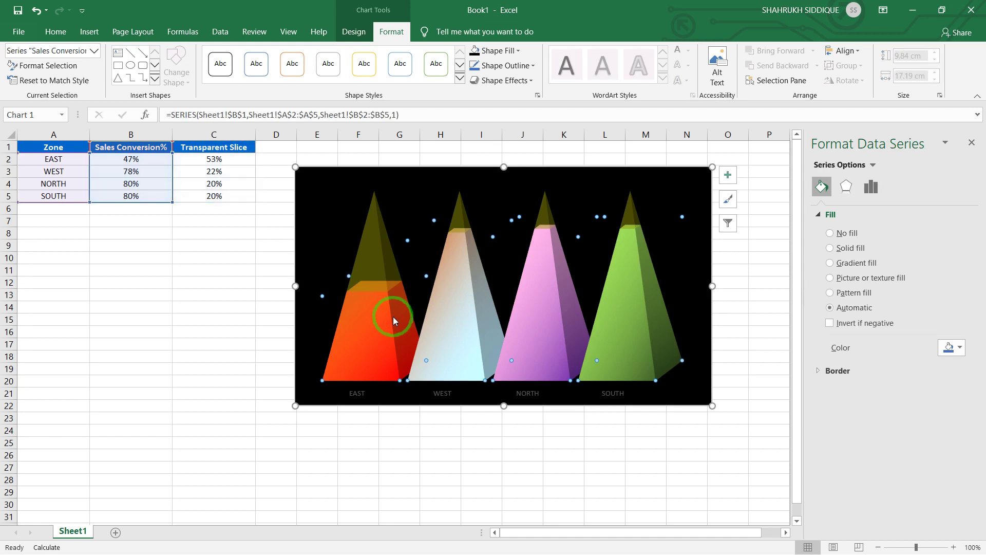
click(367, 386)
click(282, 380)
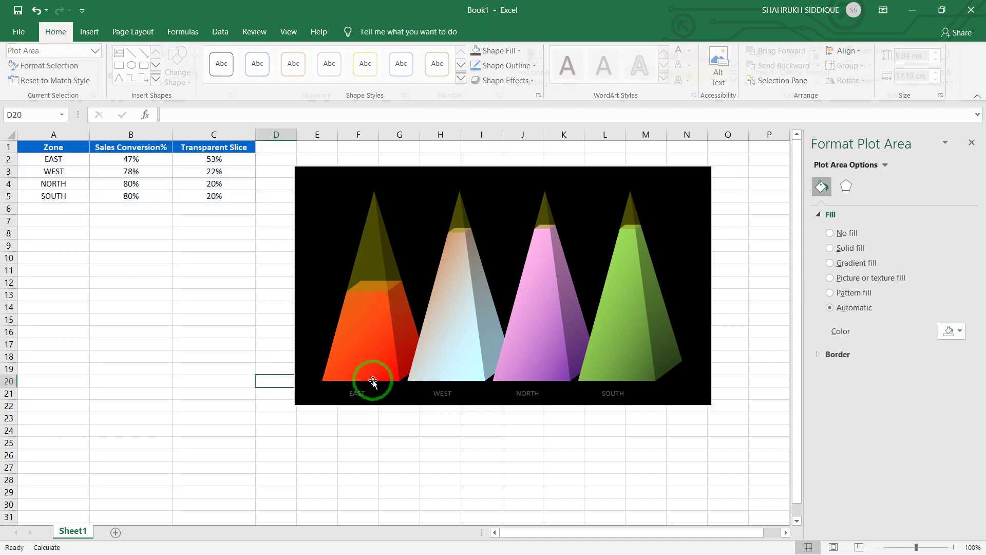
- Make the zone names under the pyramids bold, two sizes larger (10.5 pt) and white
click(360, 391)
click(56, 32)
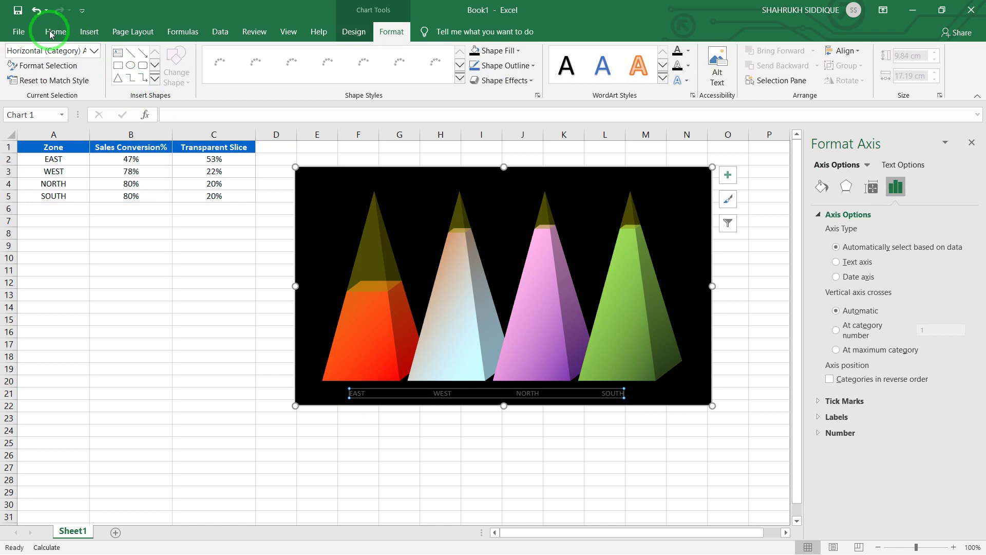
click(118, 76)
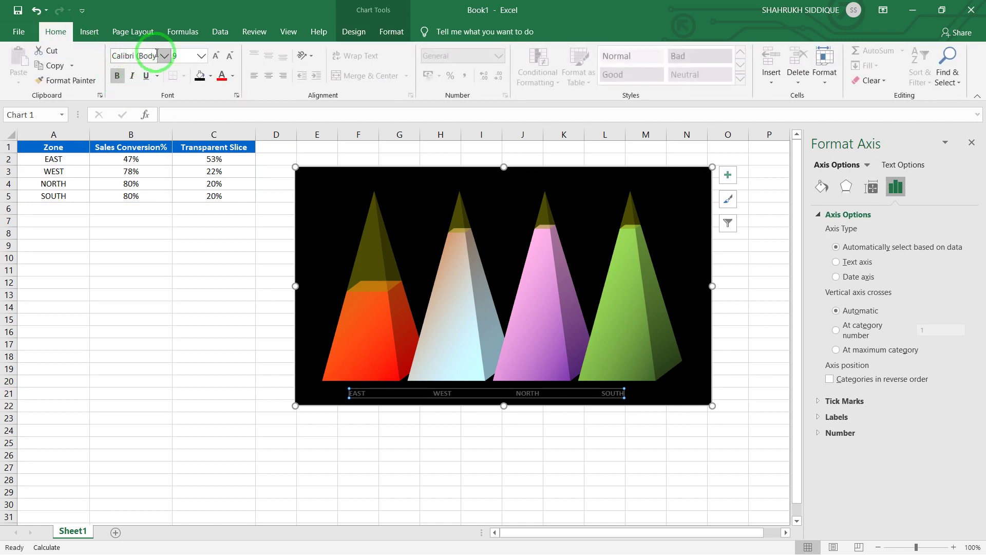
click(219, 56)
click(221, 56)
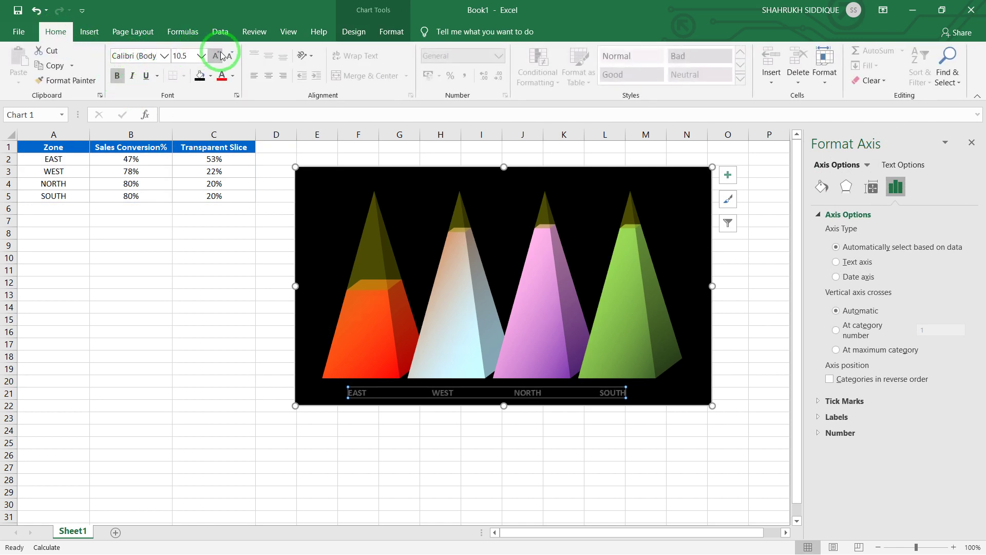
click(232, 76)
click(226, 120)
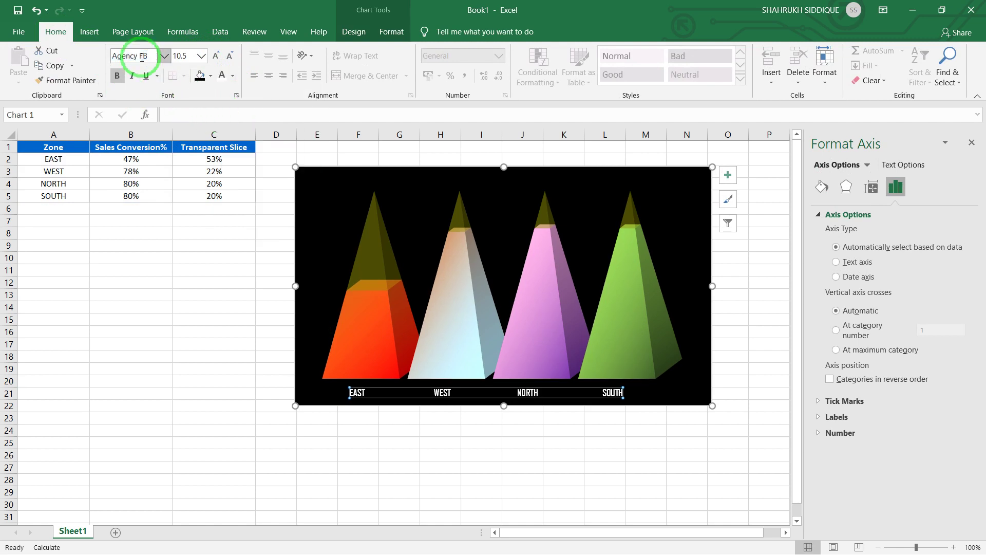
click(187, 280)
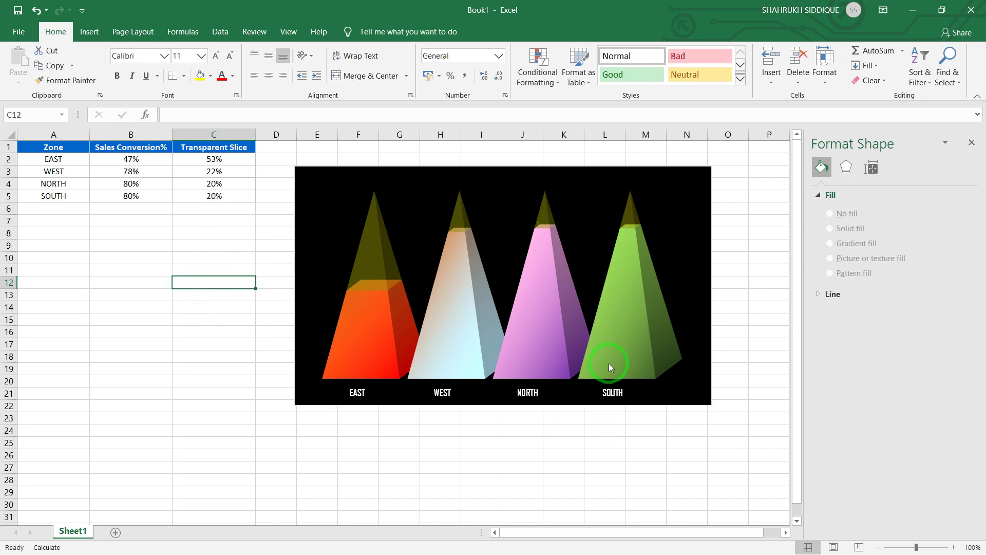
- Make the 47%, 78%, 80%, 80% pyramid data labels bold and enlarge them to 24 pt
click(358, 350)
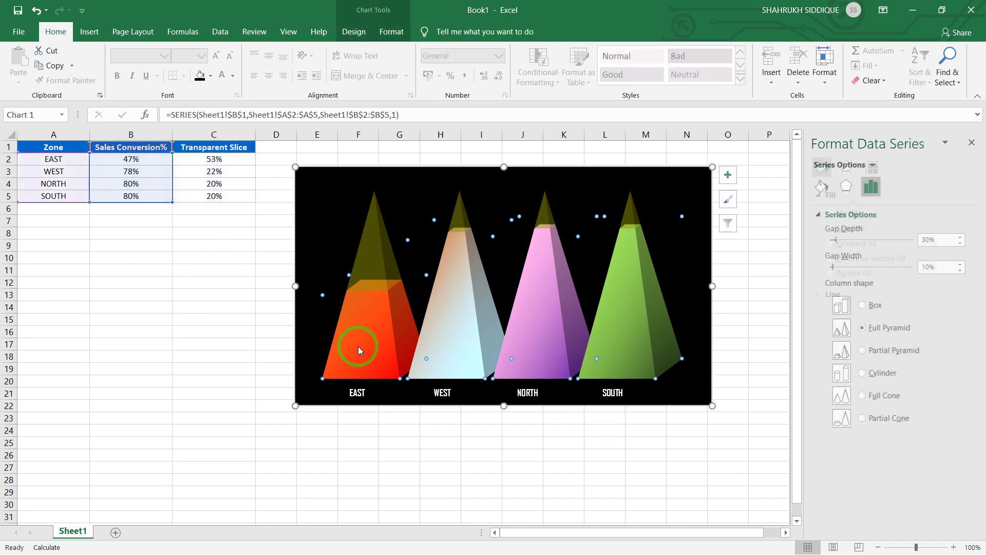
right_click(359, 348)
key(Escape)
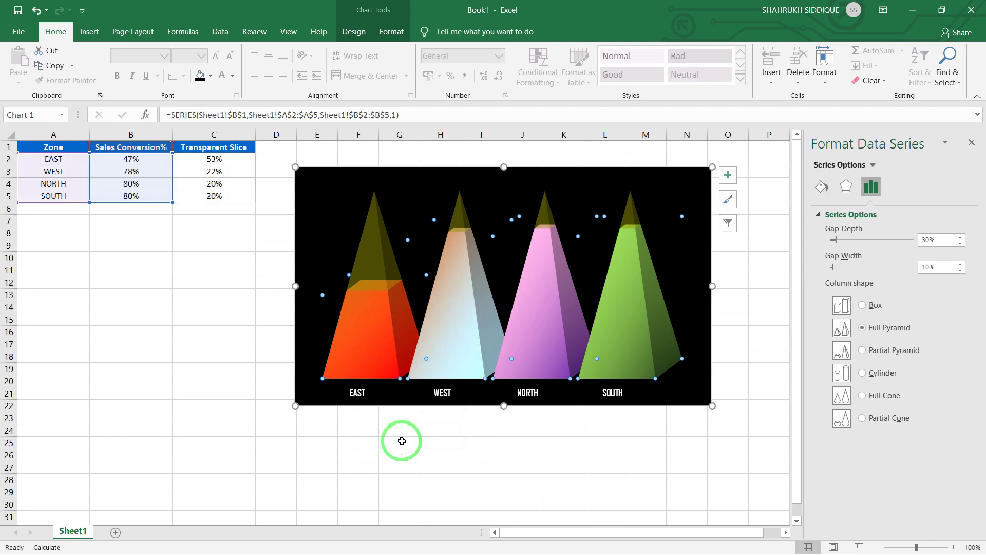
click(361, 336)
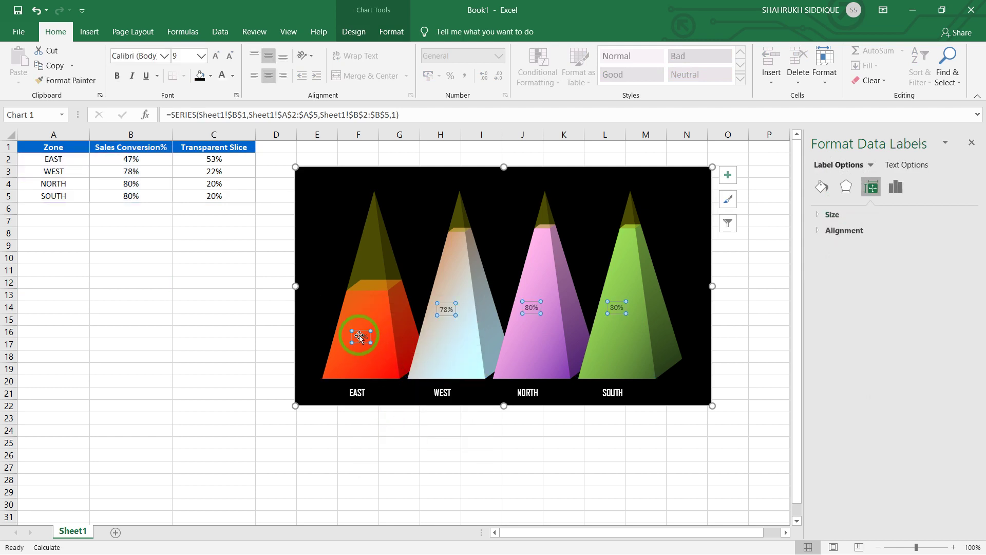
click(117, 76)
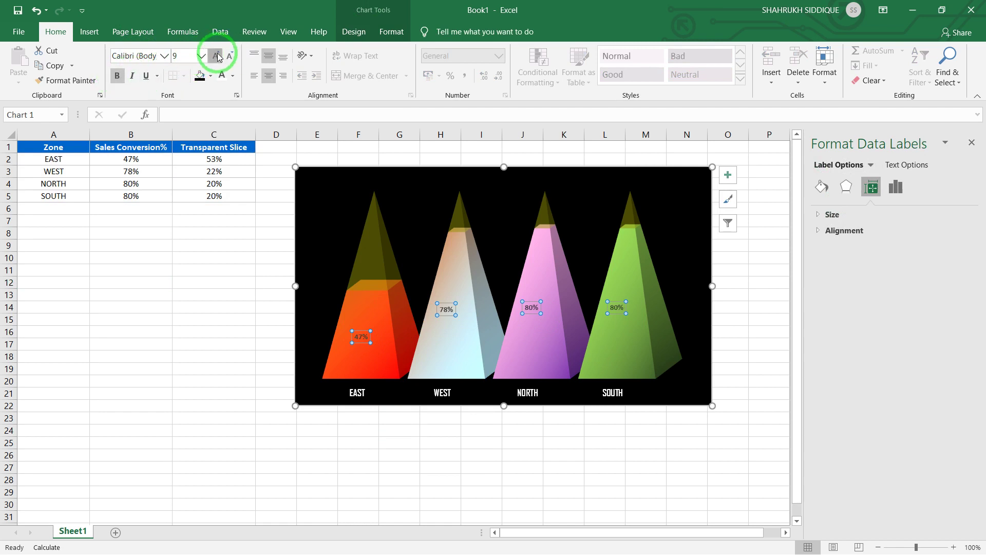
click(218, 56)
click(154, 59)
text(Agency FB)
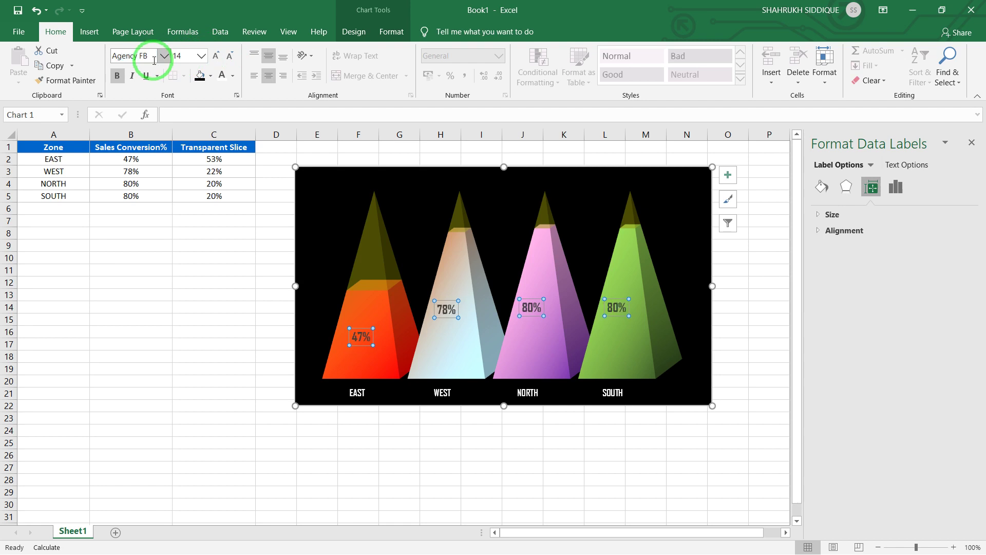
click(218, 57)
click(218, 56)
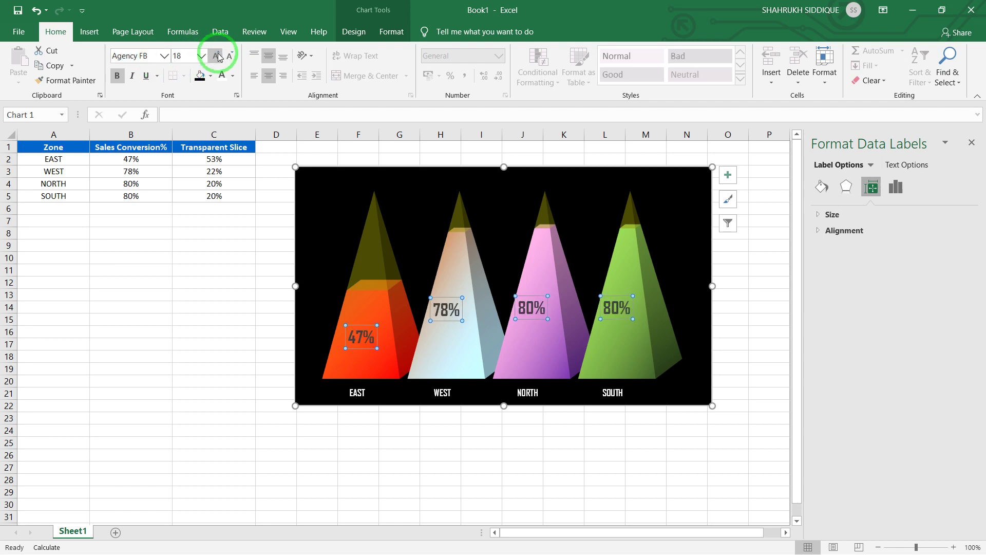
click(218, 57)
click(218, 57)
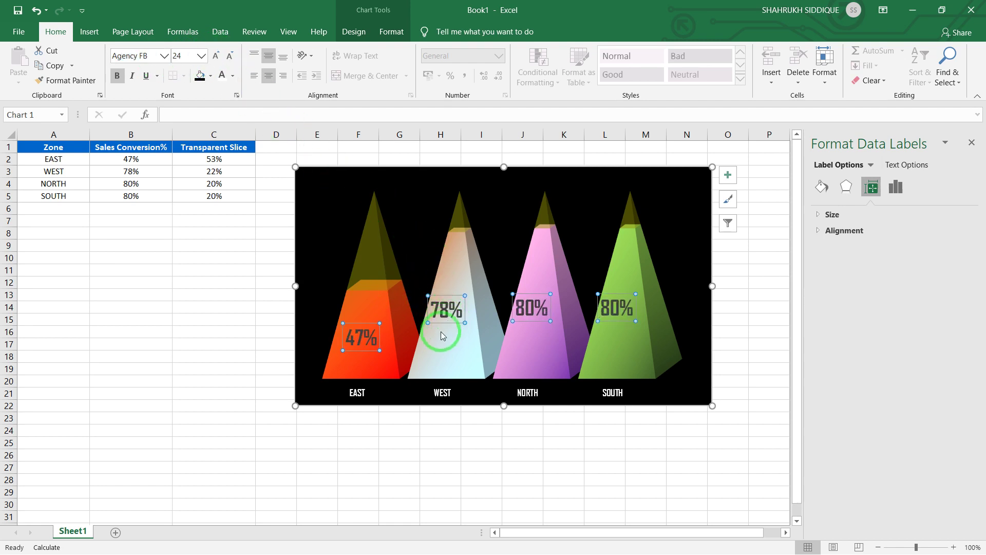
click(249, 335)
click(354, 339)
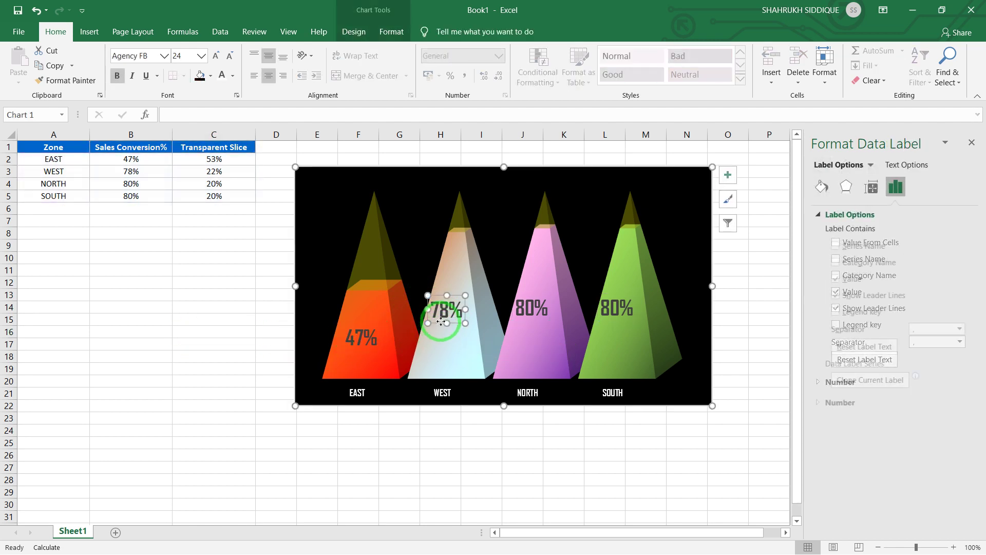
- Drag the 78%, NORTH 80% and SOUTH 80% labels down to the 47% label's height
drag(441, 322, 441, 341)
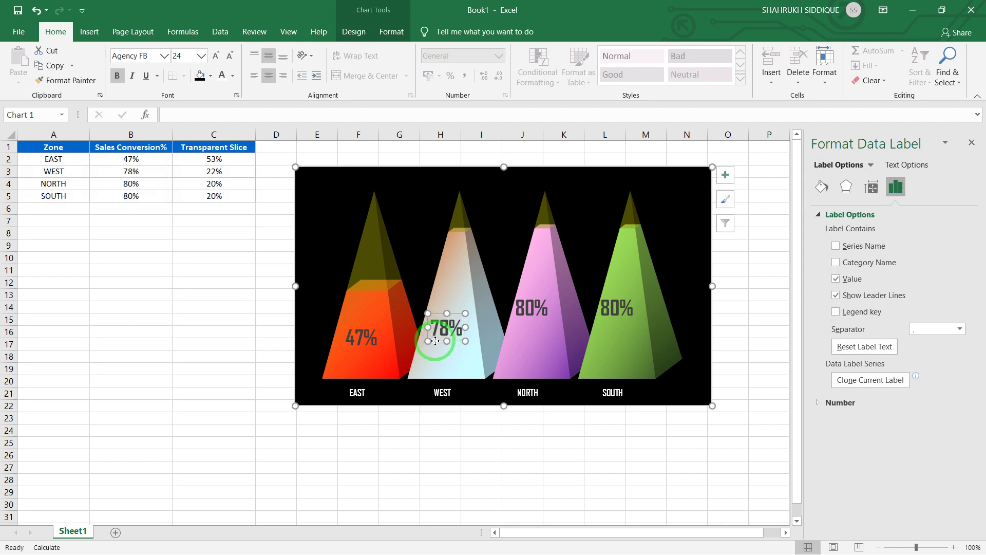
drag(435, 340, 437, 354)
drag(528, 313, 526, 351)
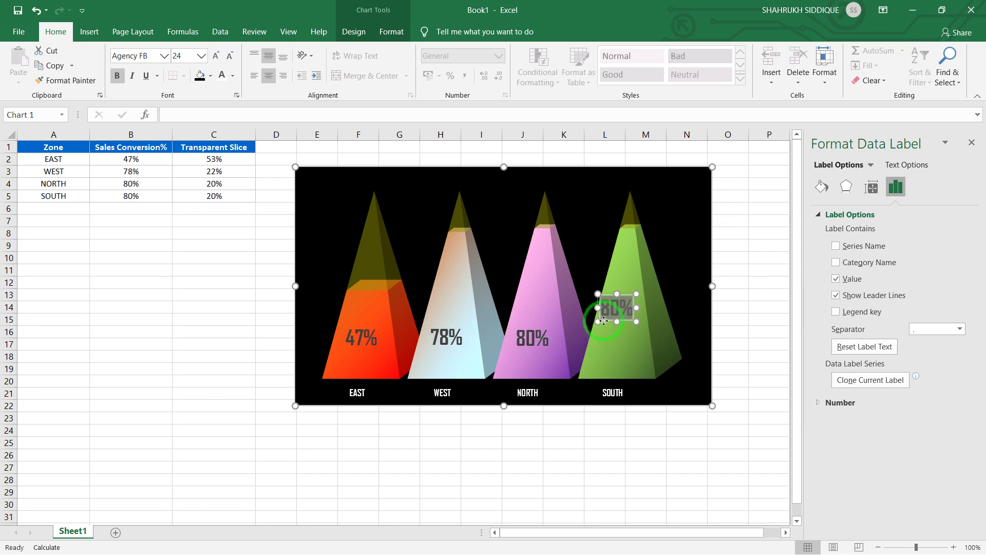
drag(604, 320, 606, 350)
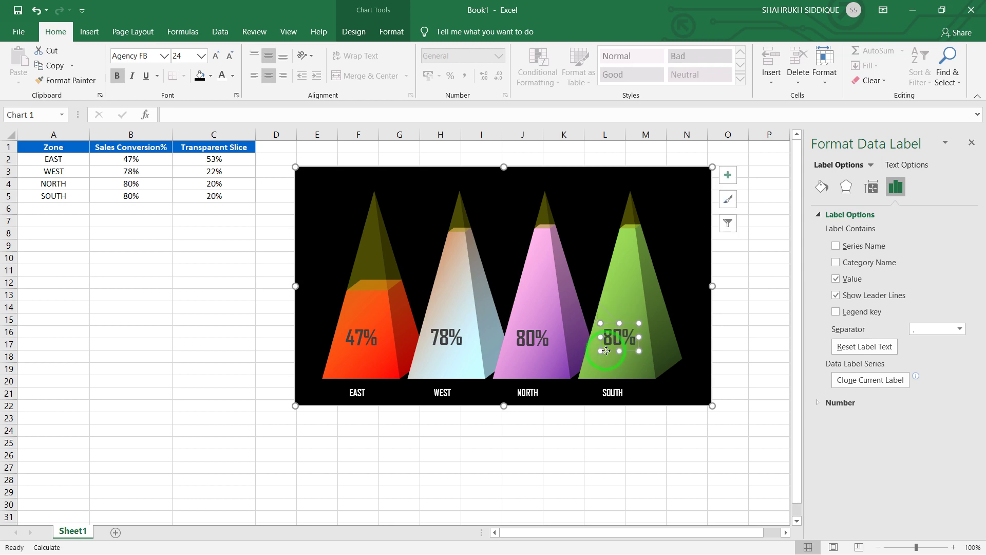
click(109, 342)
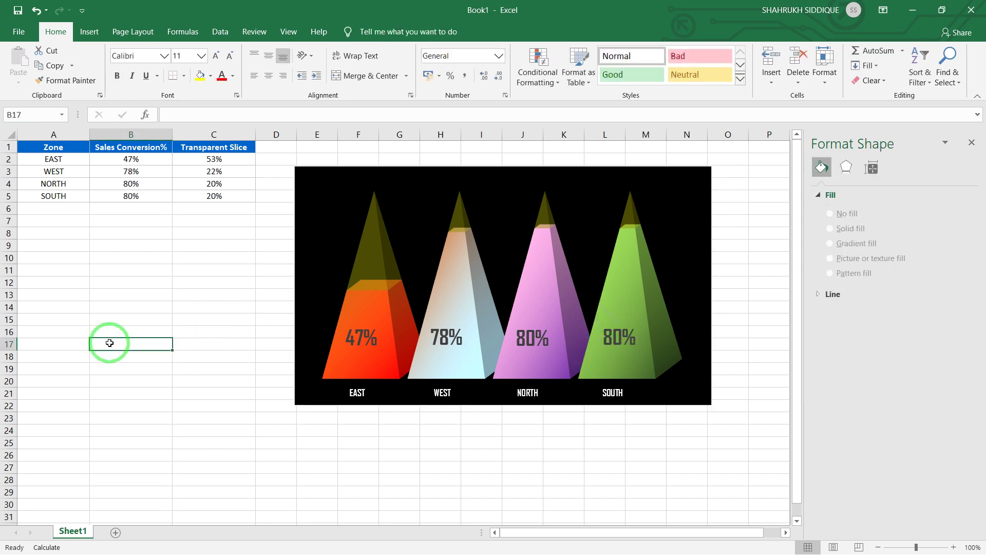
- Set the percentage labels' font colour to black, after trying red and yellow
click(362, 337)
click(233, 78)
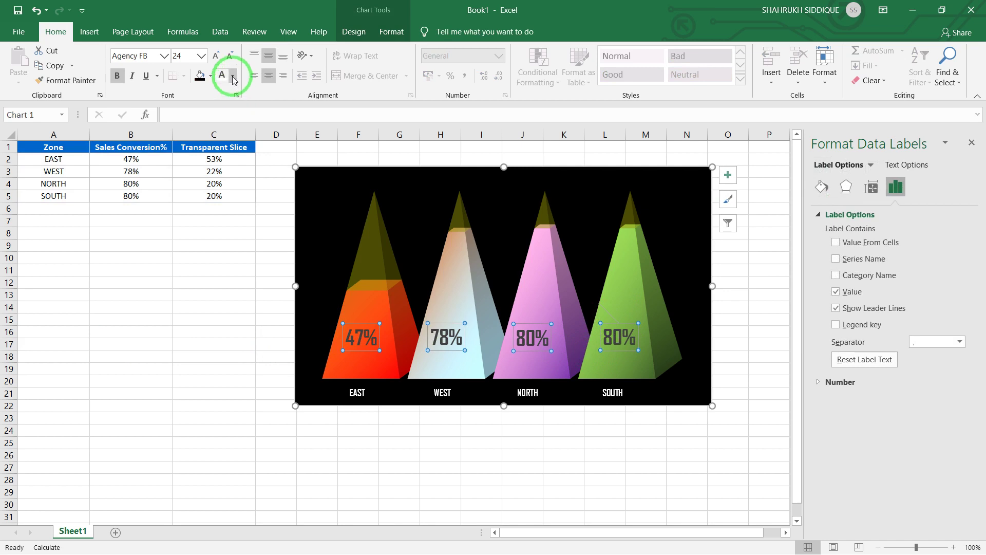
click(231, 191)
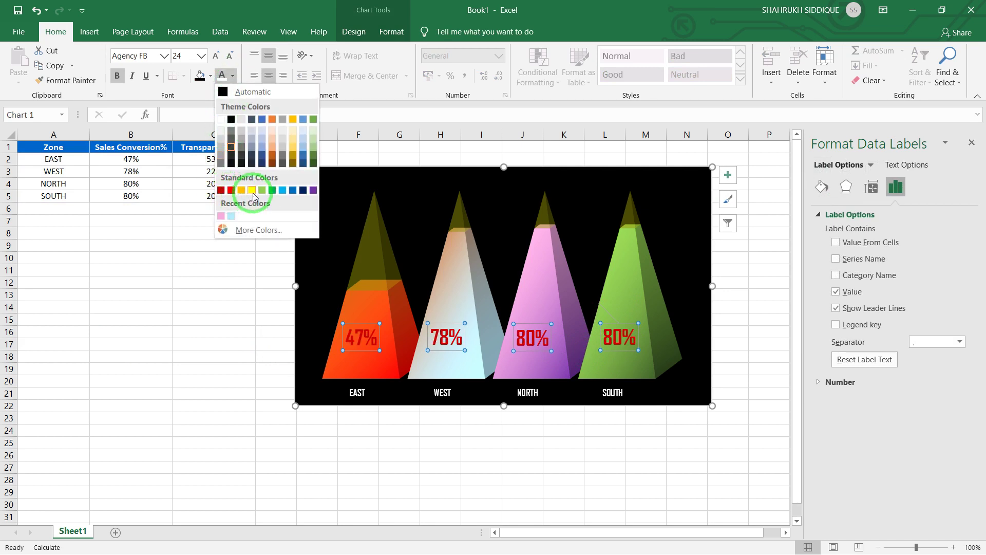
click(253, 191)
click(195, 283)
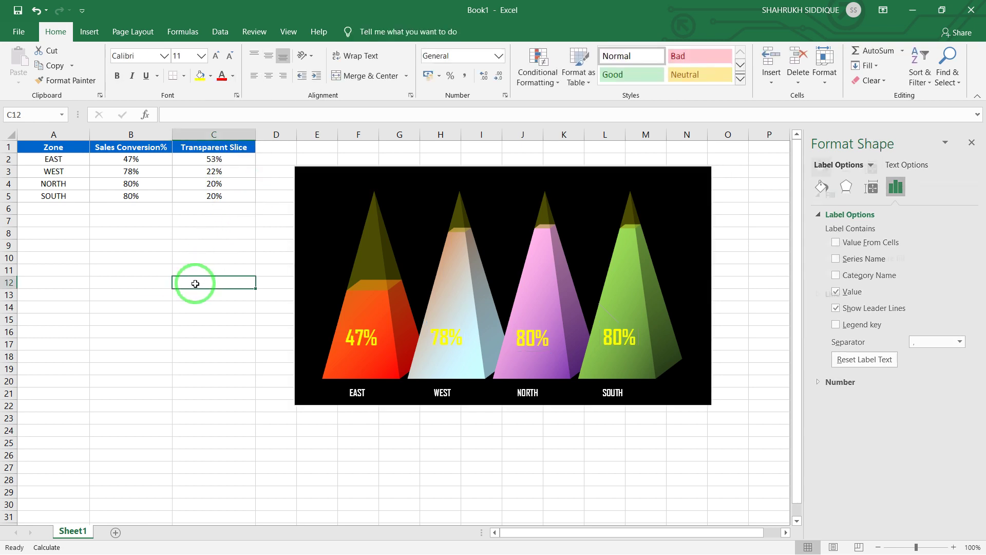
click(367, 337)
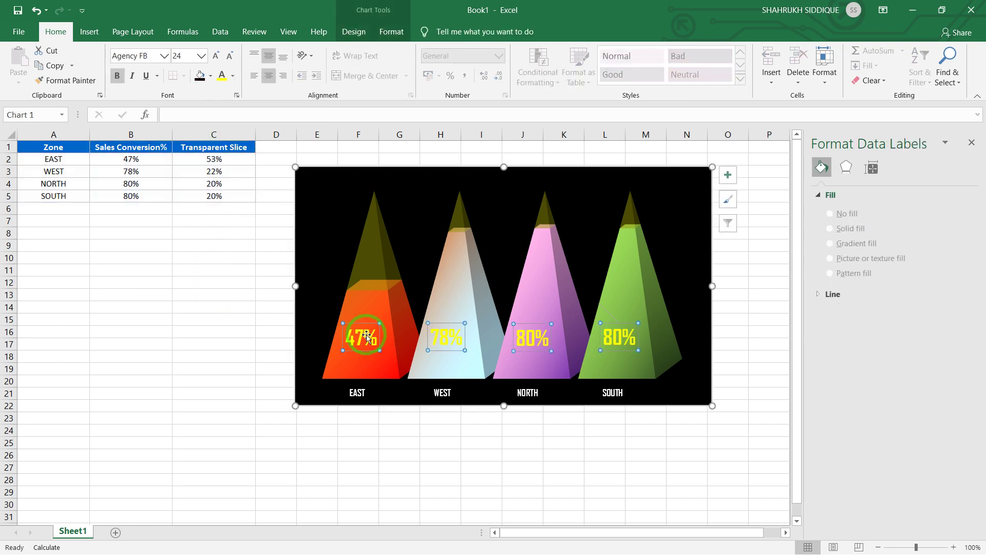
click(232, 75)
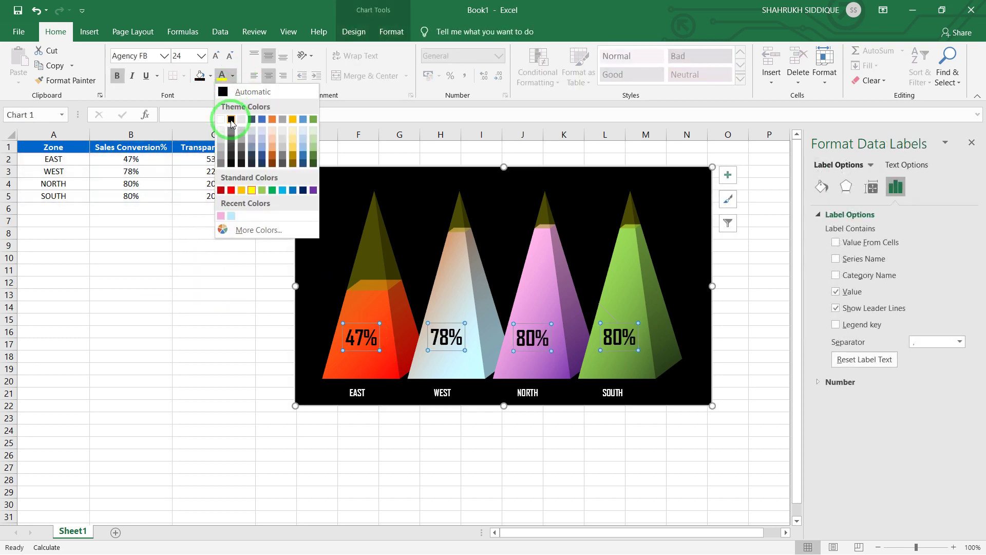
click(231, 119)
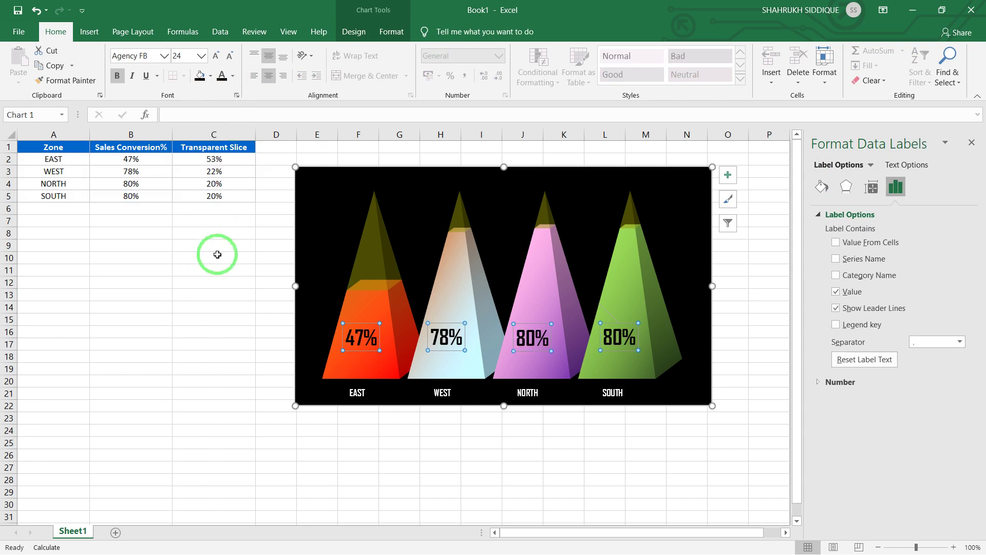
- Give the percentage labels a black text outline and black text fill
click(392, 31)
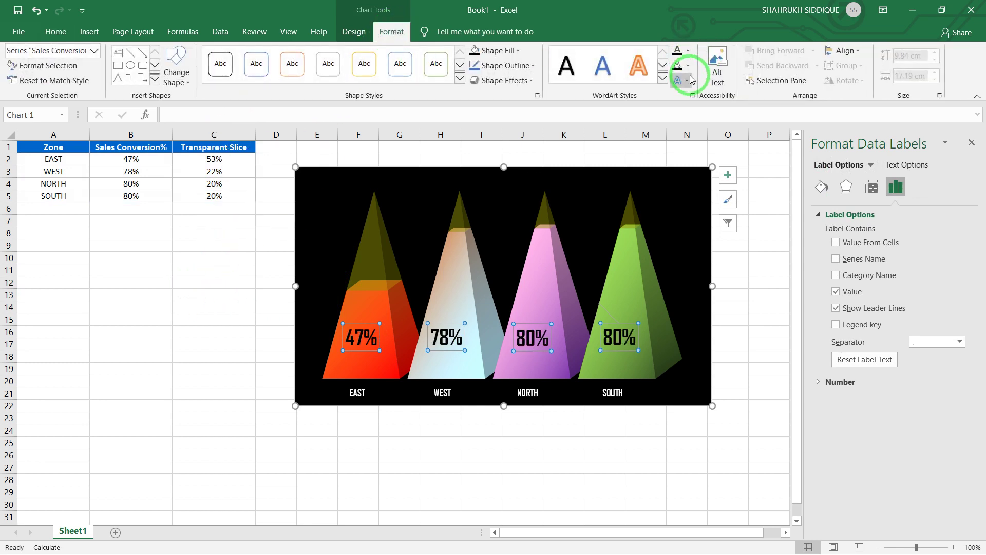
click(688, 66)
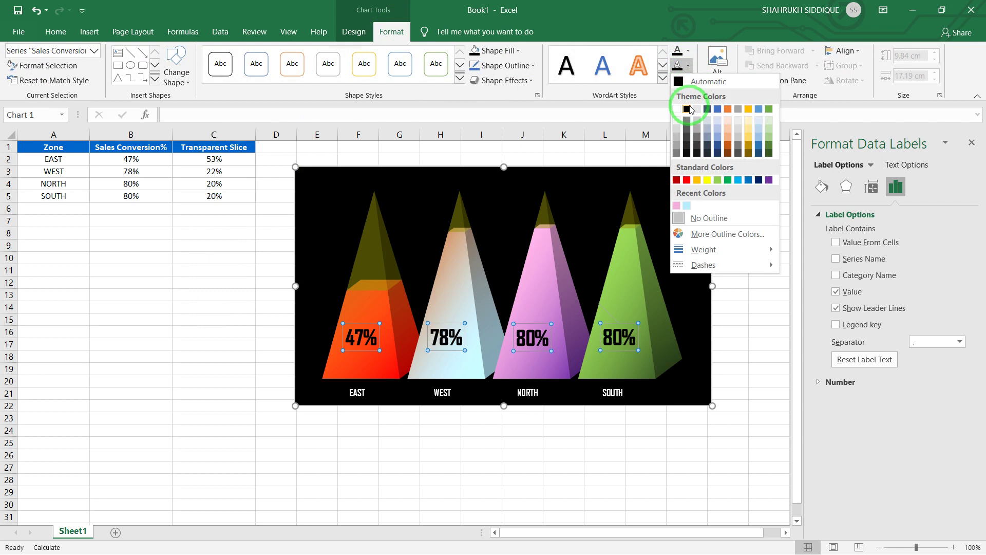
click(688, 51)
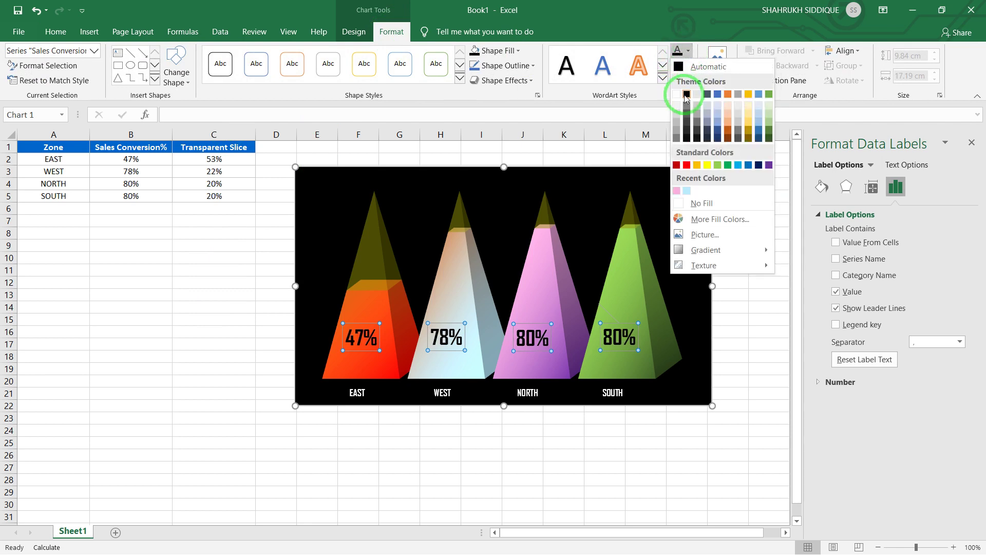
click(686, 94)
click(205, 245)
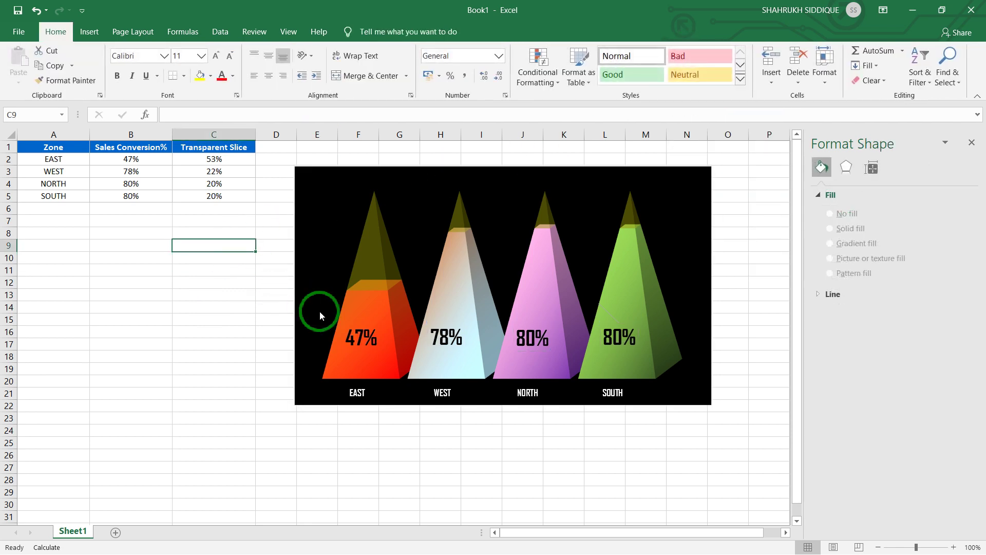
click(352, 325)
click(190, 331)
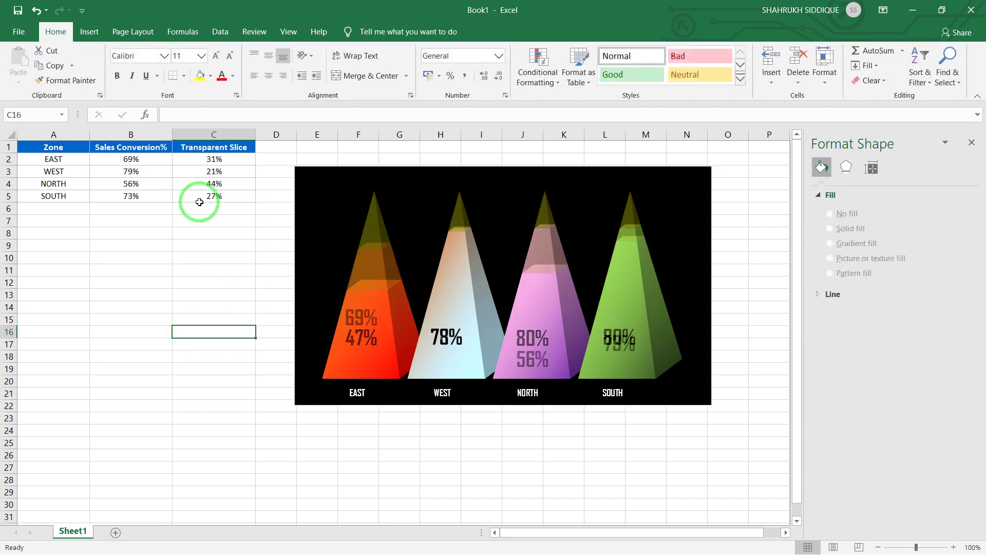
- Recalculate with F9 to get 54%, 75%, 60%, 64%, and nudge the 60% and 75% labels
key(F9)
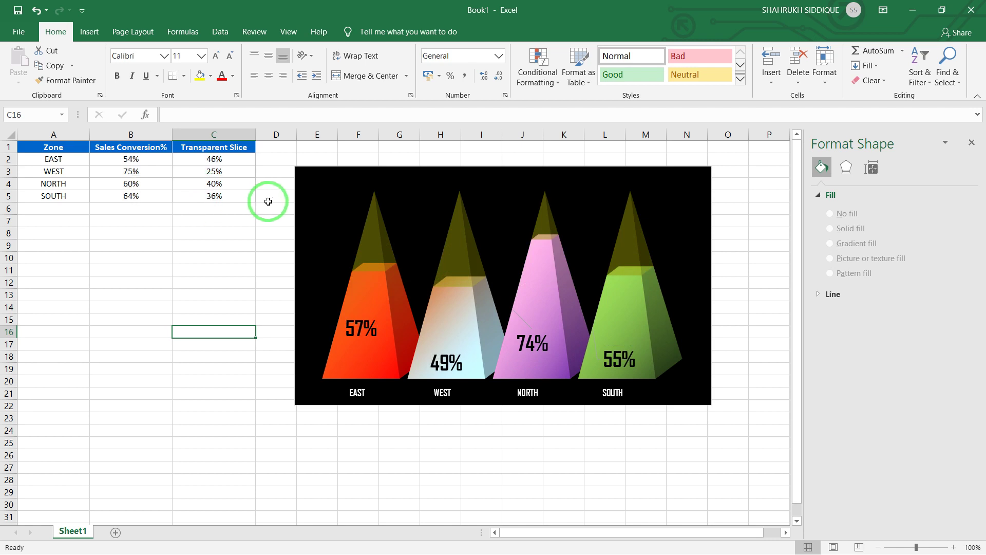
click(536, 335)
drag(539, 326, 539, 327)
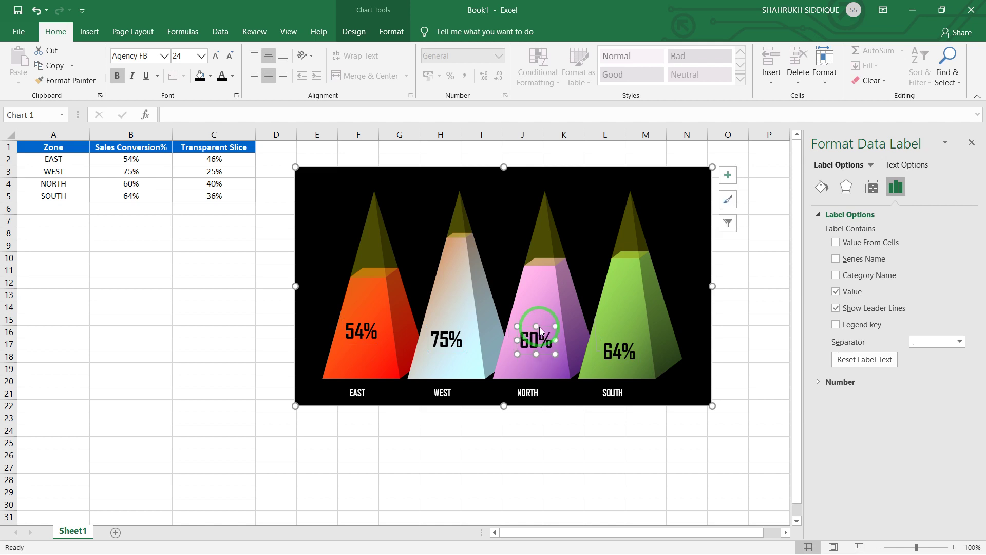
click(437, 331)
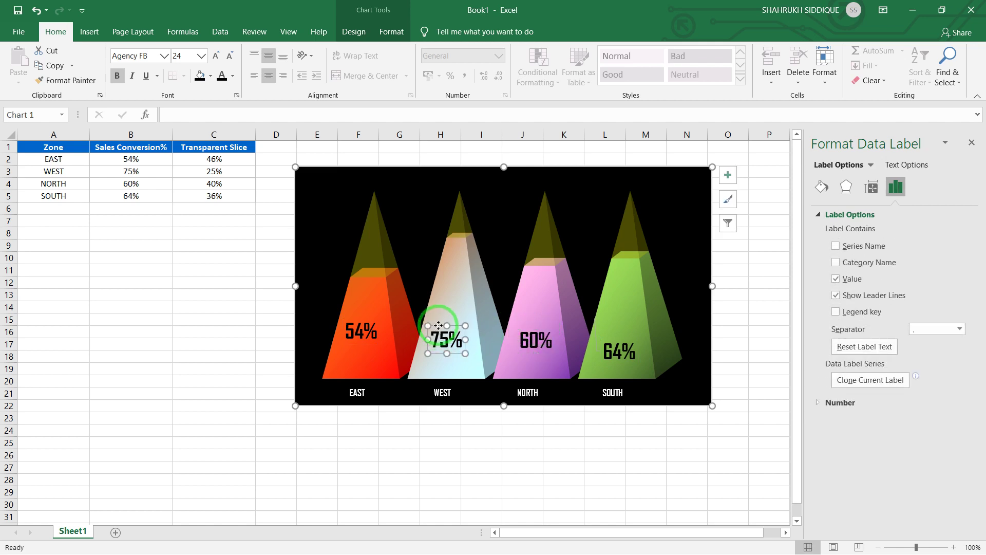
drag(439, 325, 441, 320)
click(366, 320)
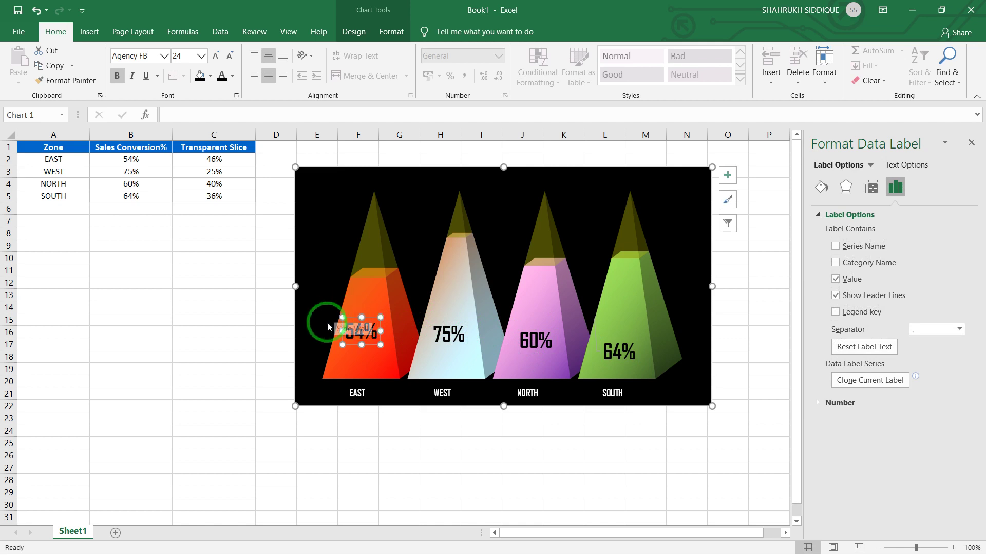
- Delete all four built-in data labels from the pyramids
click(358, 326)
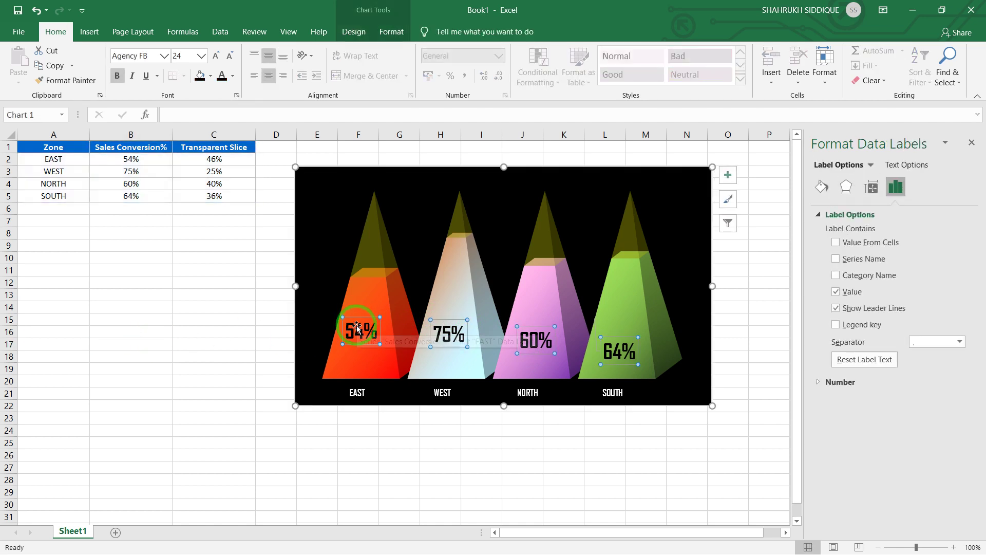
key(Delete)
click(53, 220)
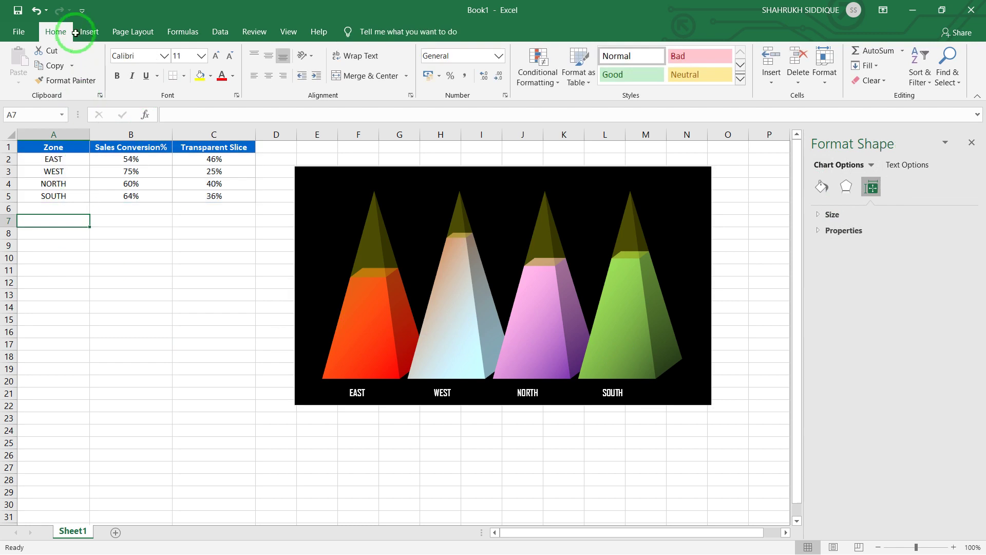
click(88, 33)
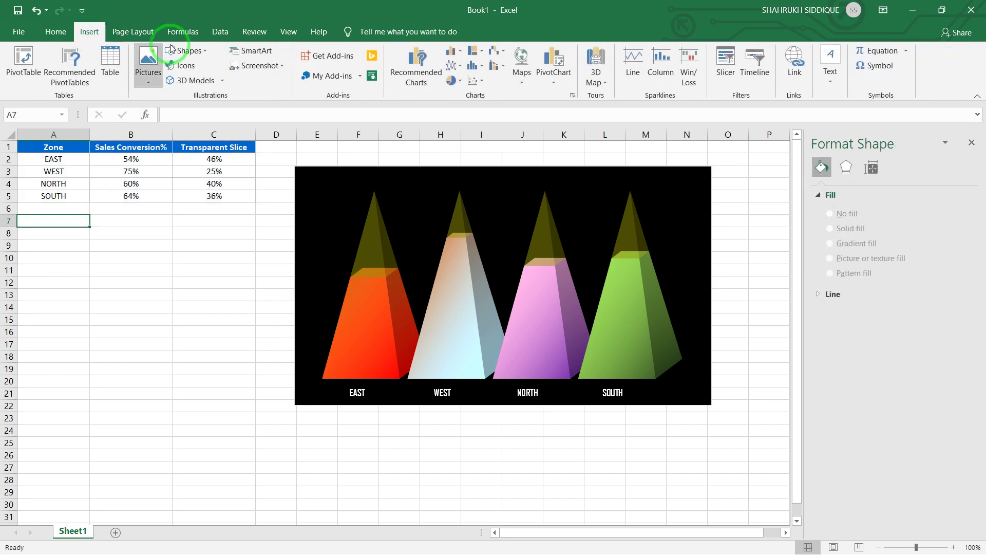
- Insert a plain WordArt box linked to =B2 and move its 54% onto the EAST pyramid
click(843, 84)
click(892, 124)
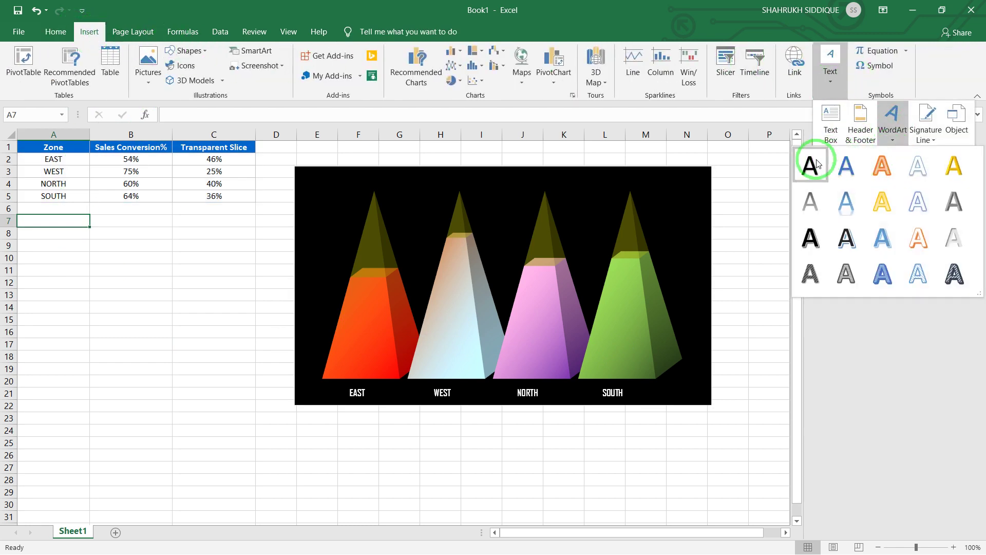
click(816, 163)
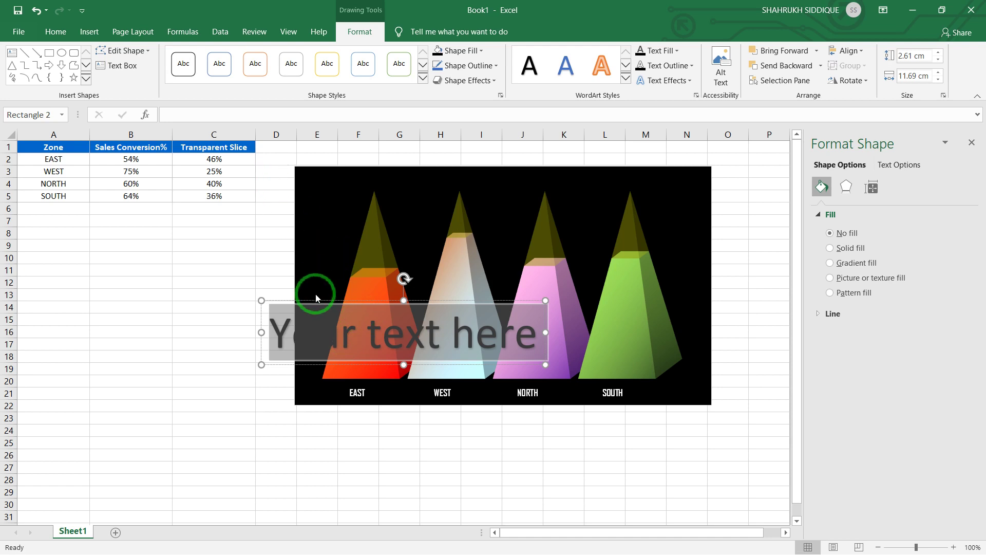
click(319, 301)
click(273, 301)
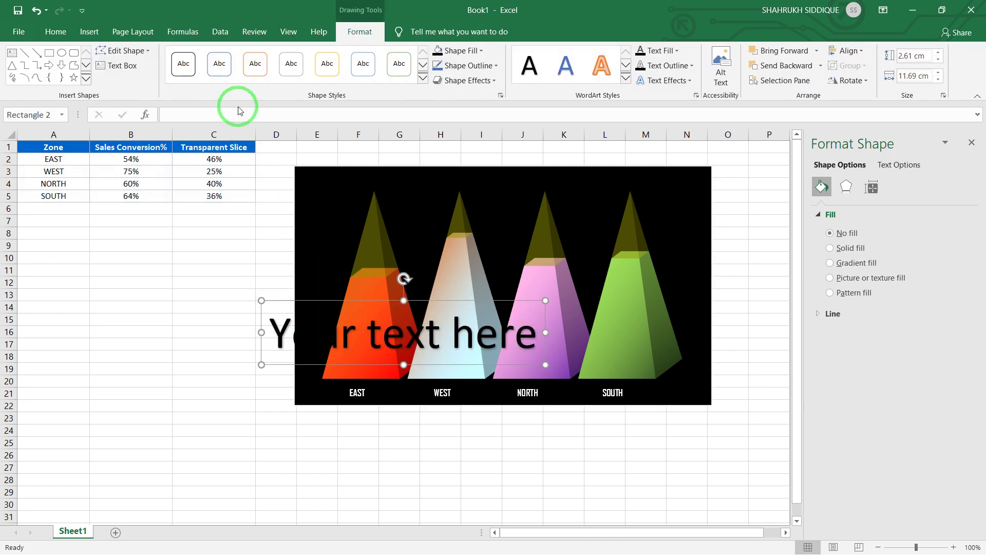
text(=)
click(149, 160)
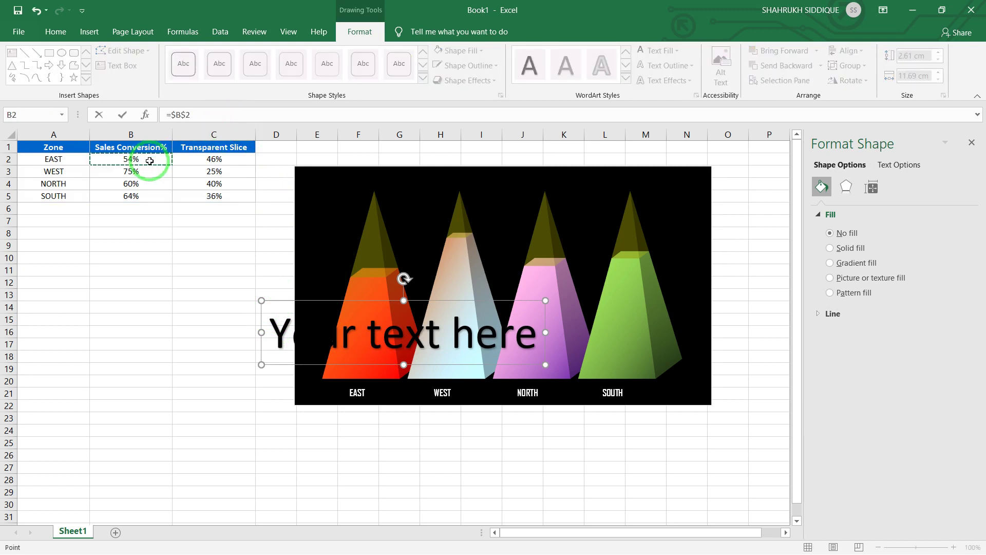
key(Return)
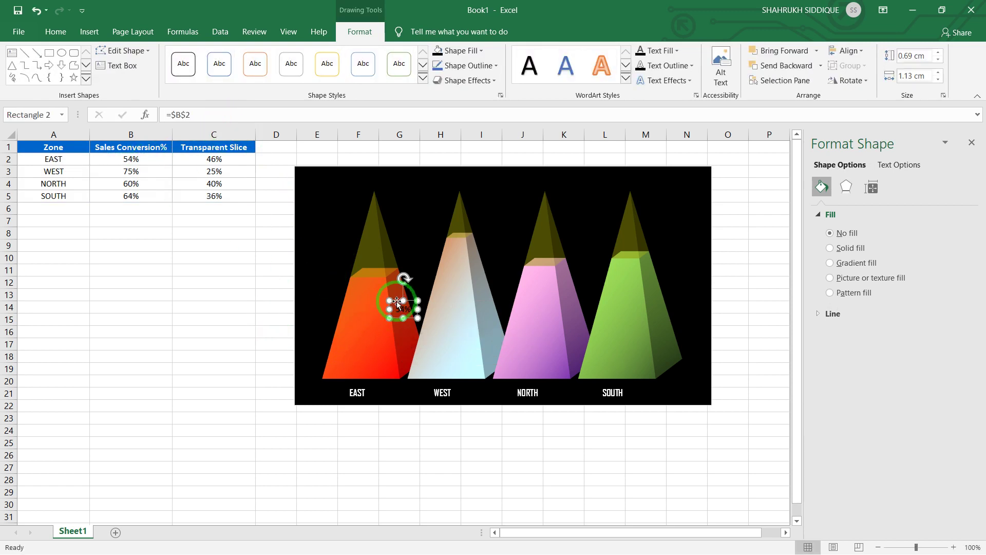
drag(400, 299, 355, 334)
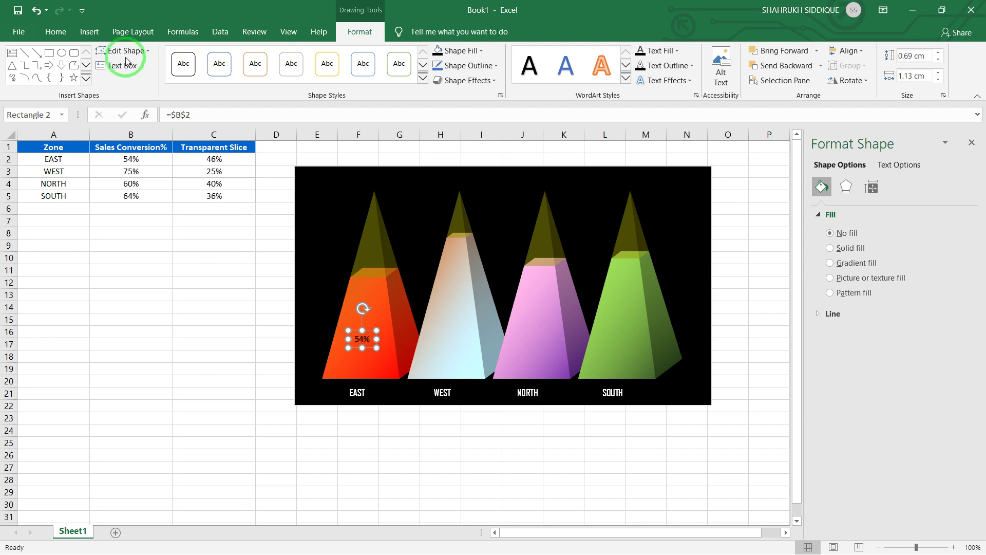
click(55, 31)
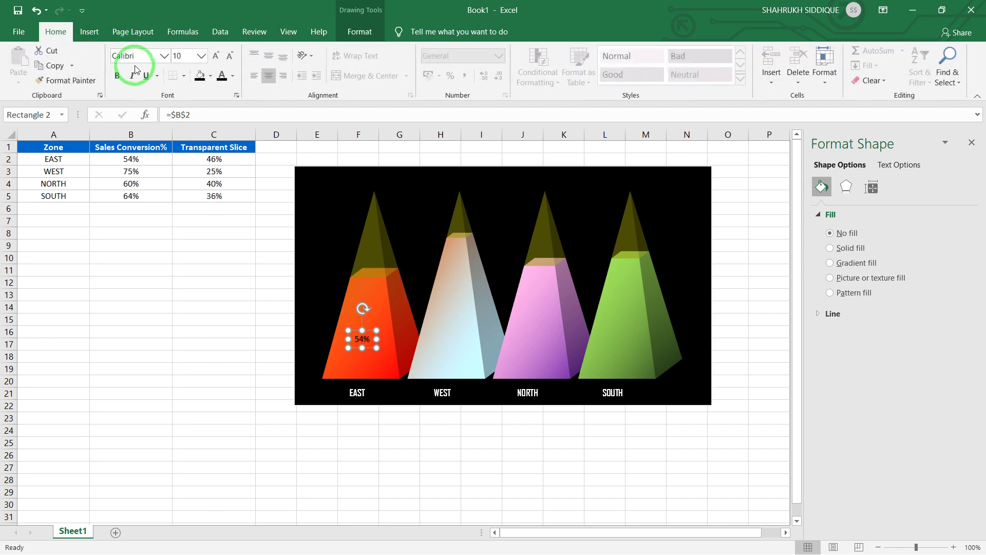
- Make the EAST pyramid's 54% label bold at 28 pt and nudge it into position
click(114, 77)
click(215, 55)
click(218, 55)
click(218, 56)
click(218, 55)
click(217, 55)
click(218, 55)
drag(353, 329, 356, 324)
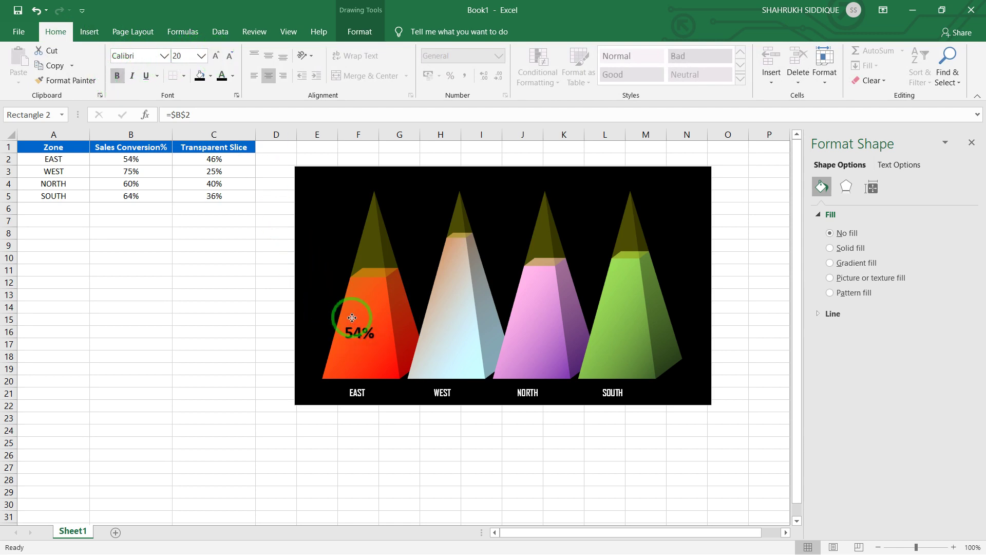
click(216, 56)
click(216, 55)
click(216, 55)
click(216, 56)
click(352, 325)
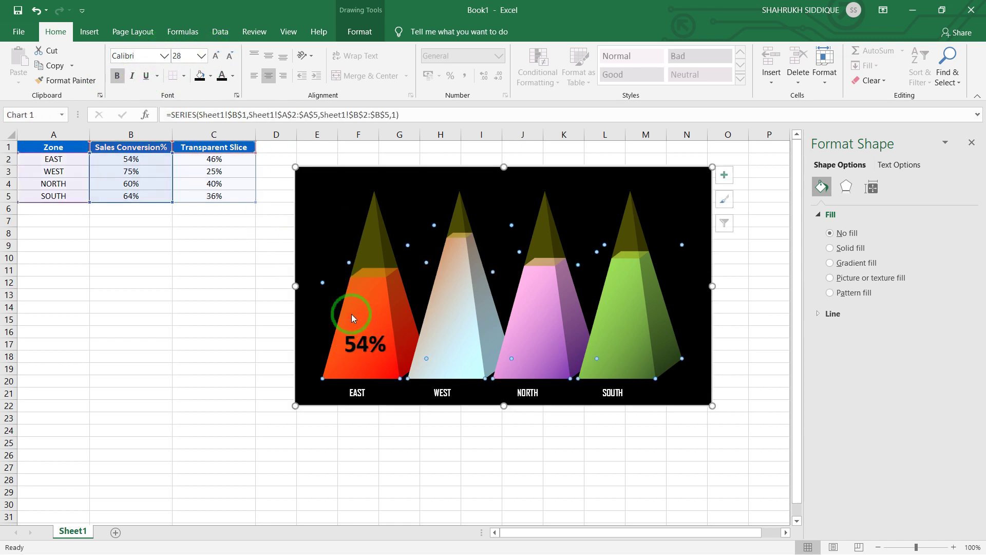
click(355, 335)
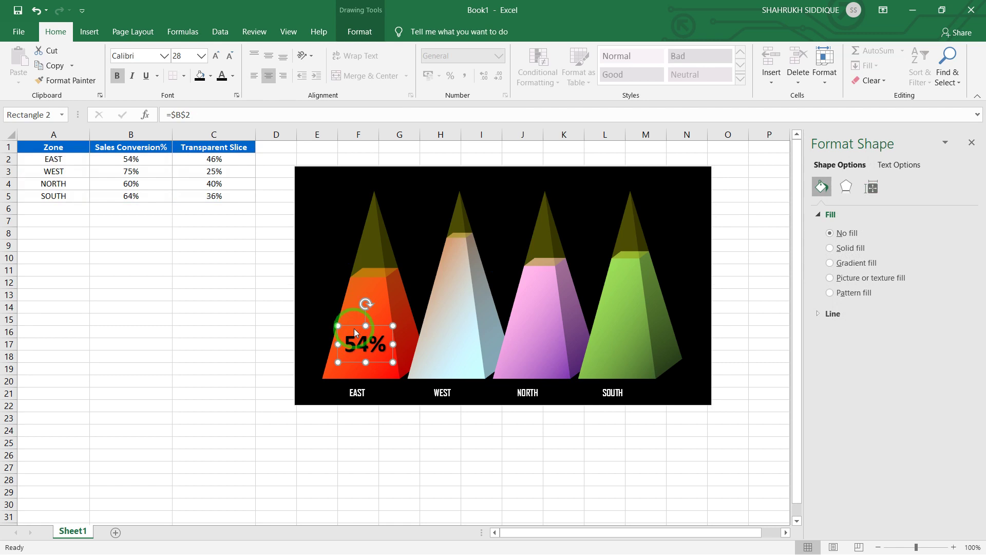
click(354, 327)
click(356, 338)
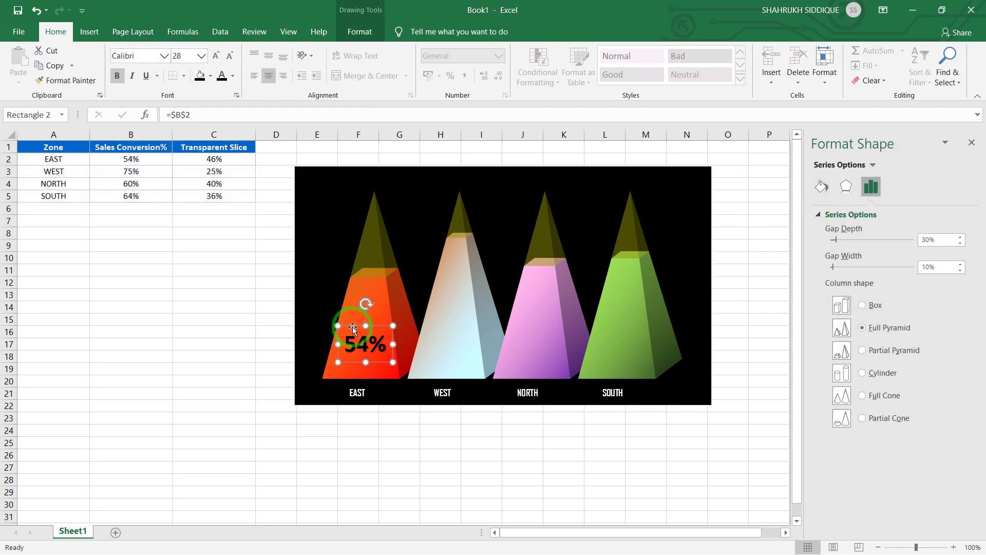
drag(352, 325, 349, 322)
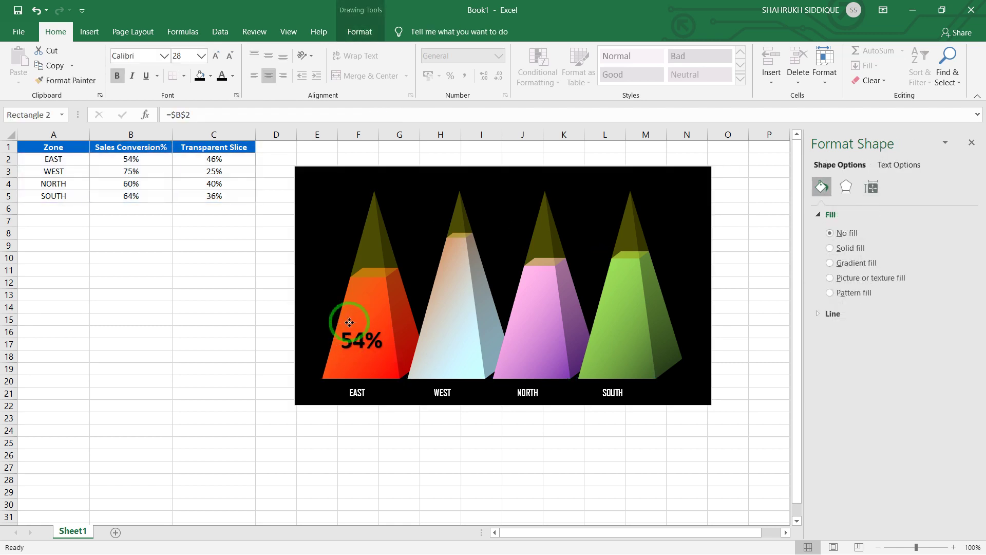
- Paste copies of the 54% label and drag them onto the other pyramids
key(ctrl+c)
key(ctrl+v)
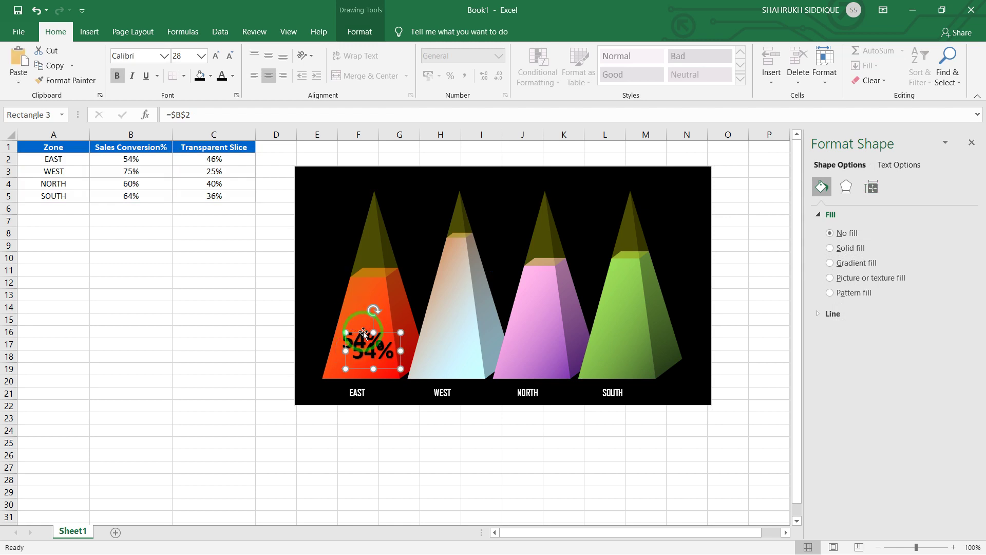
drag(362, 332, 546, 323)
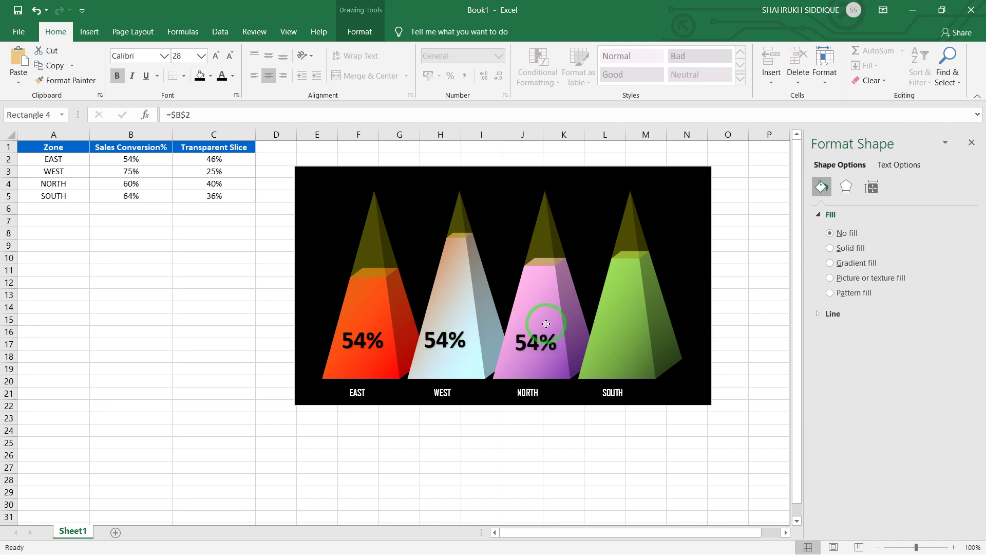
key(ctrl+d)
drag(562, 334, 637, 324)
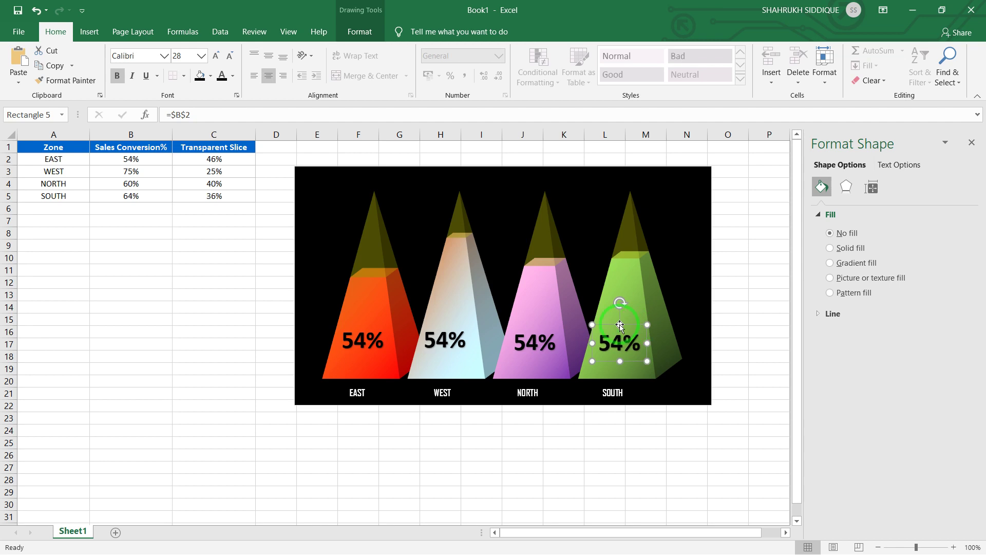
- Relink the WEST, NORTH and SOUTH labels to cells B3, B4 and B5 (75%, 60%, 64%)
click(442, 336)
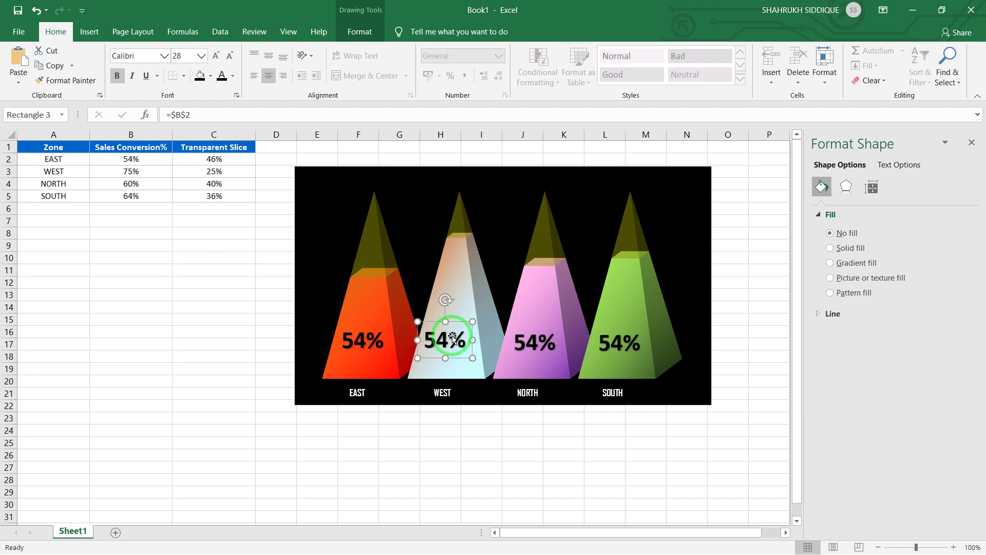
click(220, 109)
text(3)
key(Return)
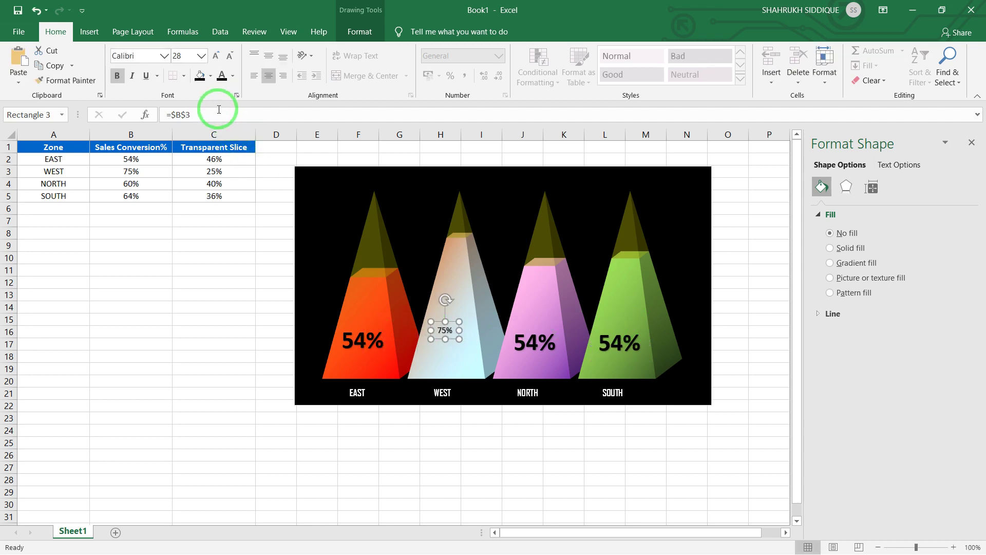
click(534, 341)
click(233, 115)
key(Return)
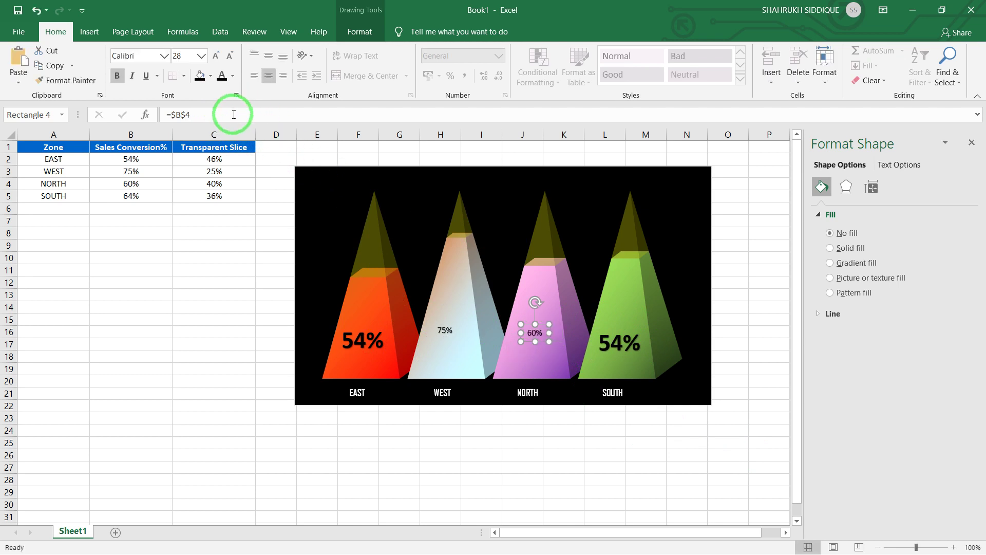
click(625, 339)
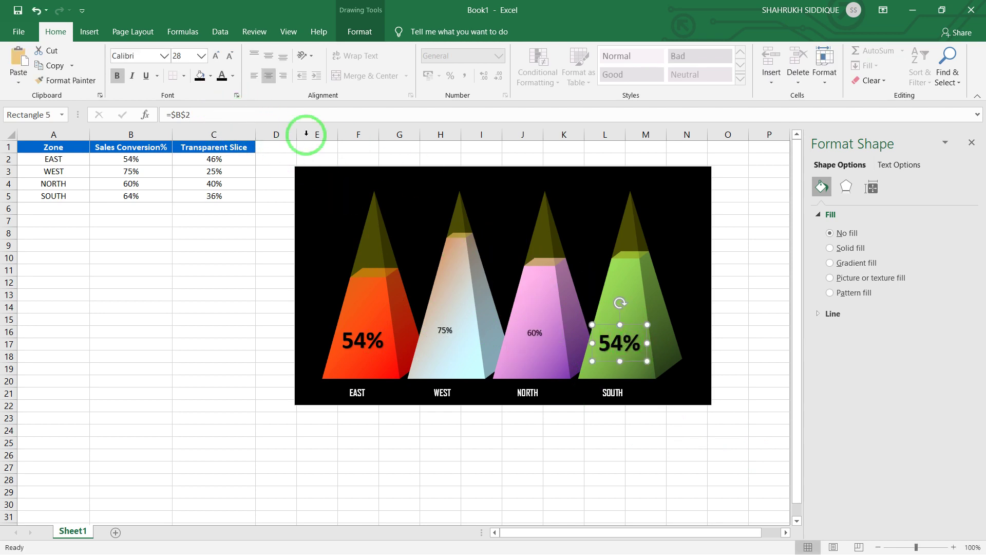
click(245, 116)
text(5)
key(Return)
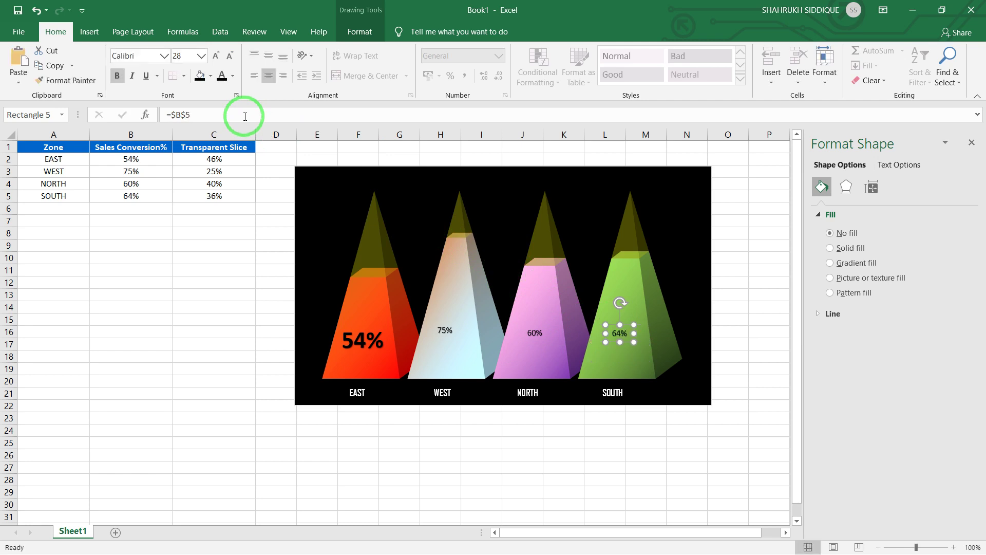
- Pick up the EAST label's formatting with Format Painter
click(339, 343)
click(339, 343)
click(60, 81)
- Paint EAST's large bold label format onto the WEST, NORTH and SOUTH labels
click(431, 319)
click(527, 333)
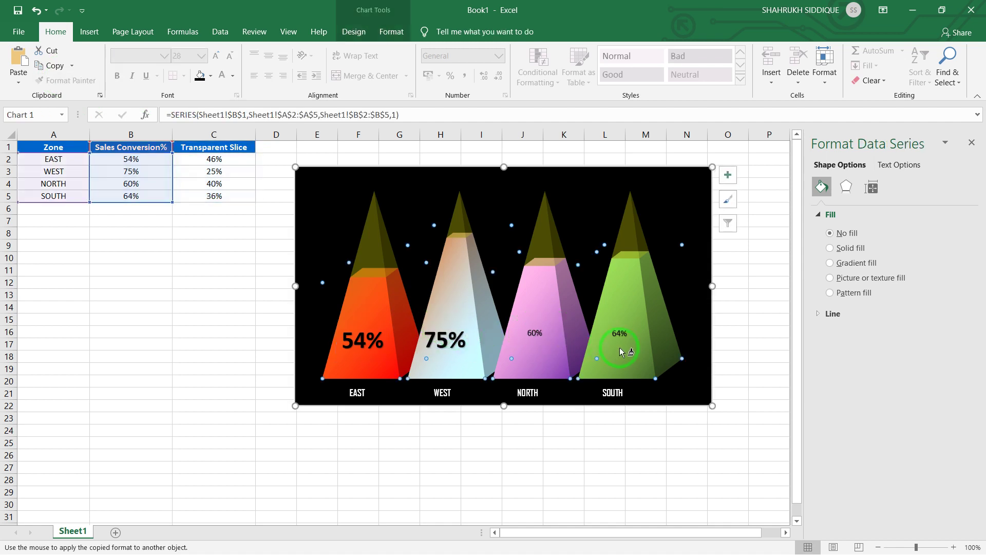
click(528, 329)
click(608, 328)
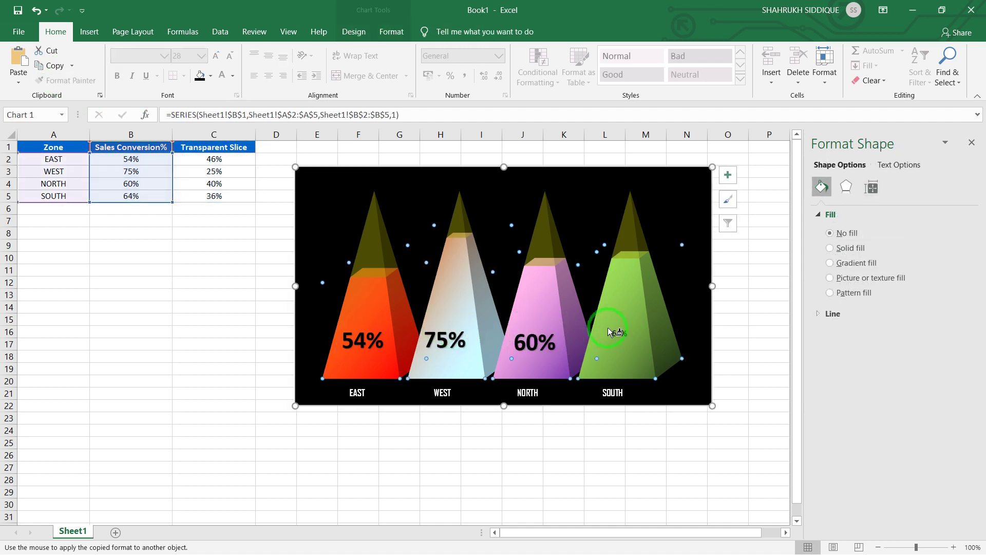
click(615, 328)
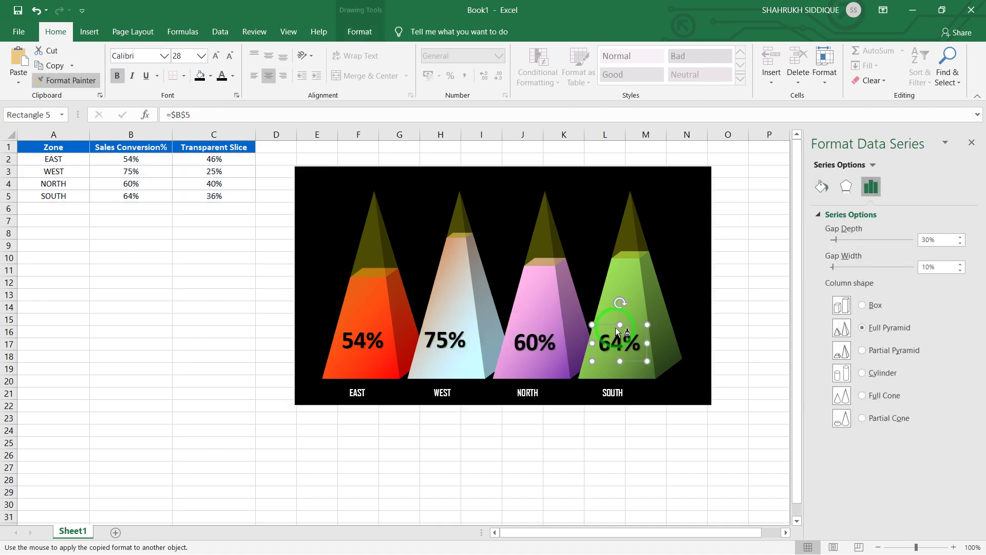
click(236, 304)
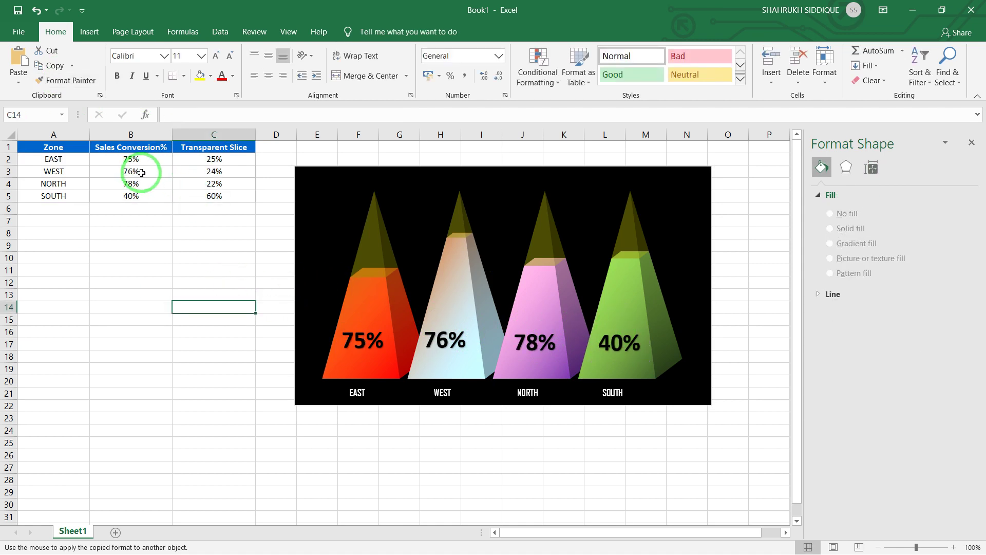
- Recalculate to 75%, 71%, 53%, 63%, close the Format Shape pane and show the taskbar
key(F9)
key(F9)
key(F9)
key(F9)
key(F9)
key(F9)
key(F9)
key(F9)
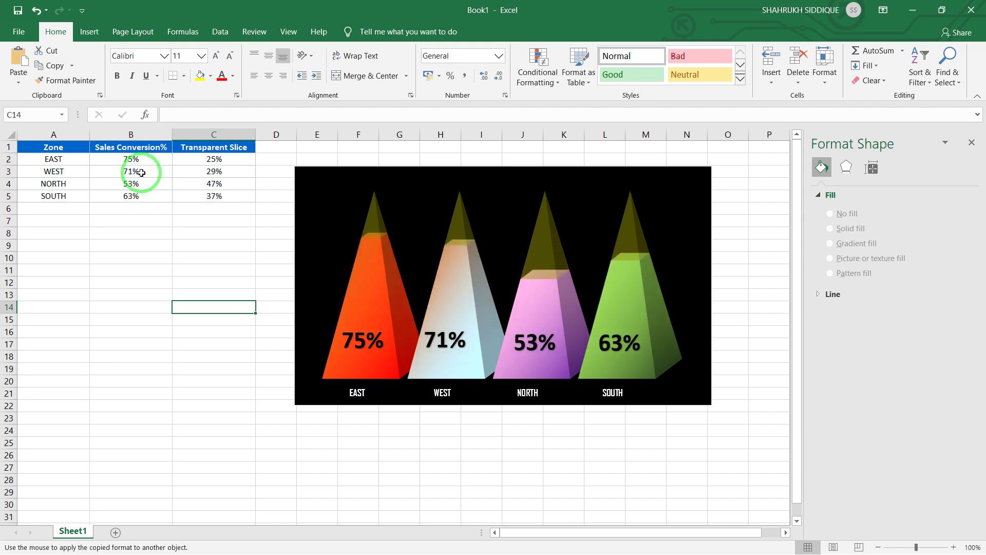
click(972, 143)
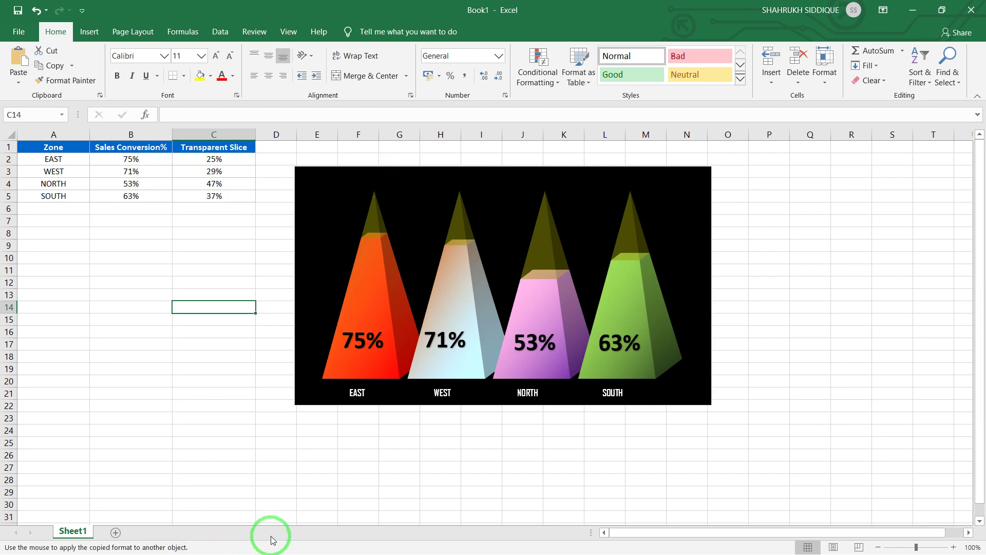
key(super)
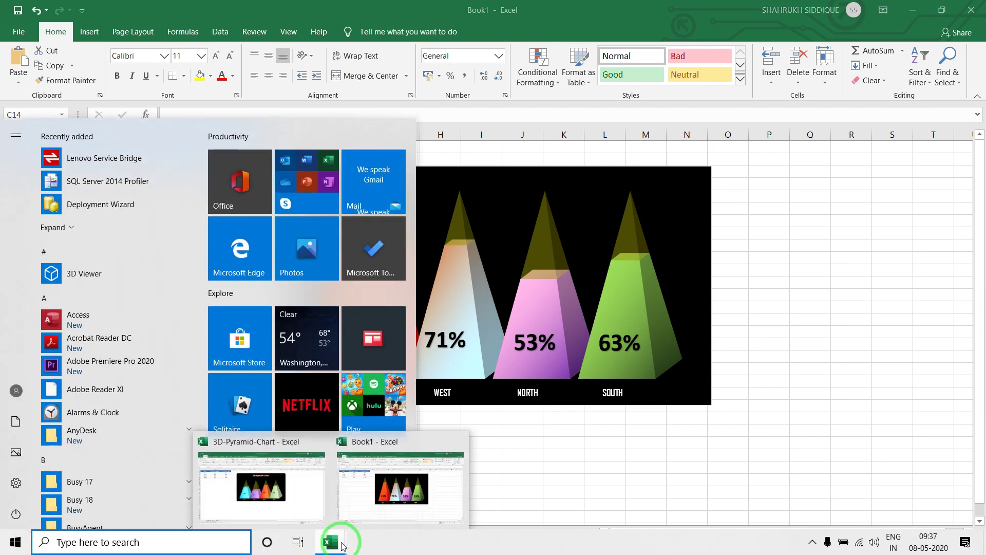
- Copy the '3D Pyramid Chart' title text from the 3D-Pyramid-Chart workbook, then return to Book1
click(261, 486)
click(464, 186)
drag(425, 181, 538, 180)
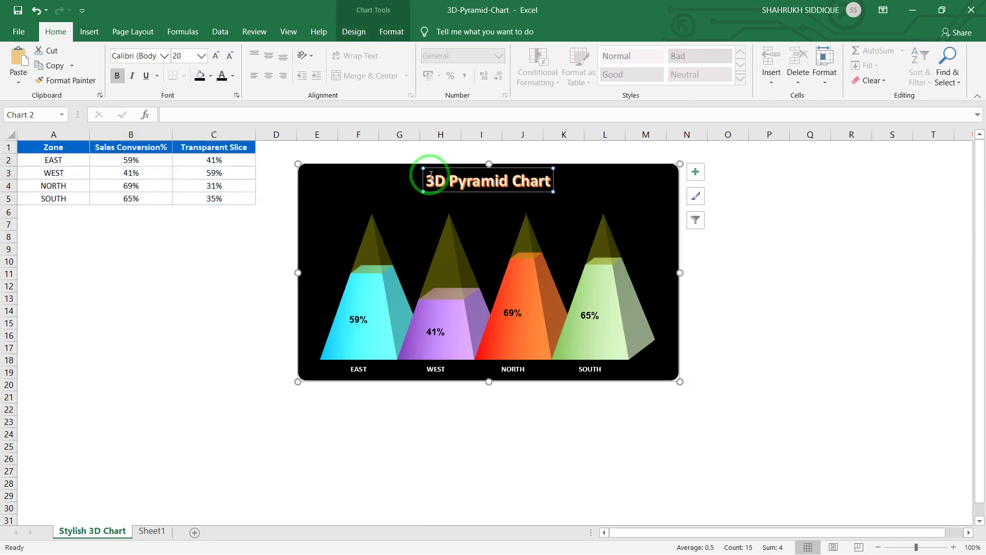
right_click(538, 179)
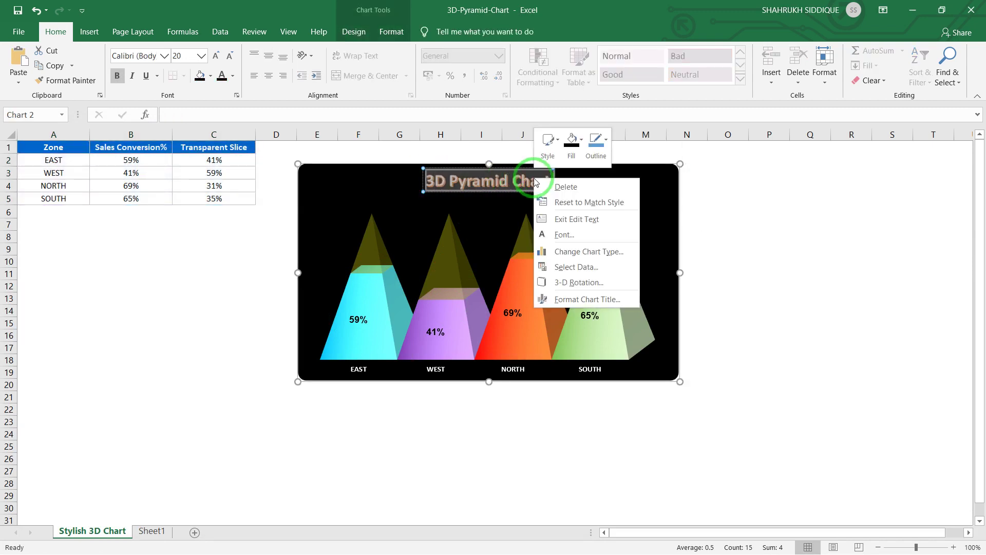
click(60, 67)
click(154, 286)
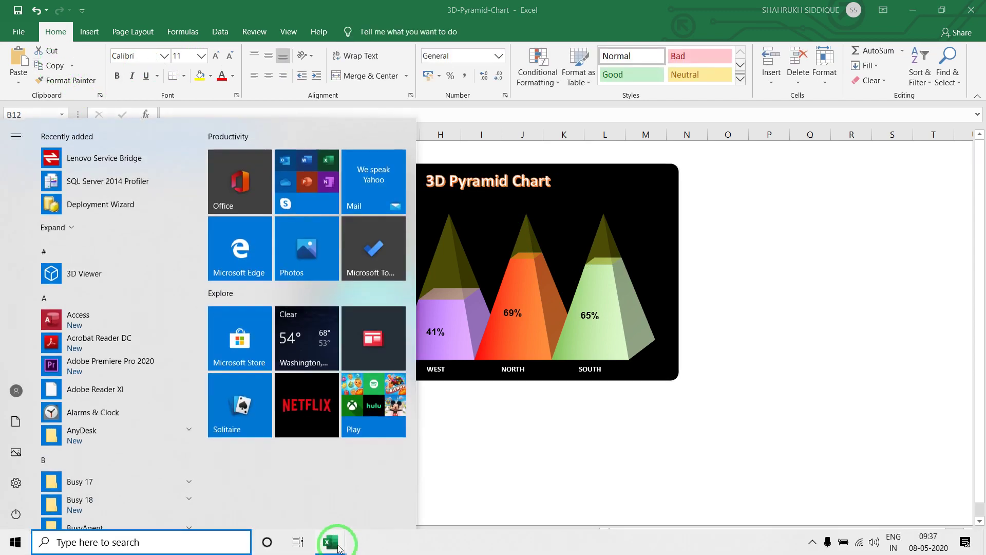
mouse_move(330, 543)
click(387, 501)
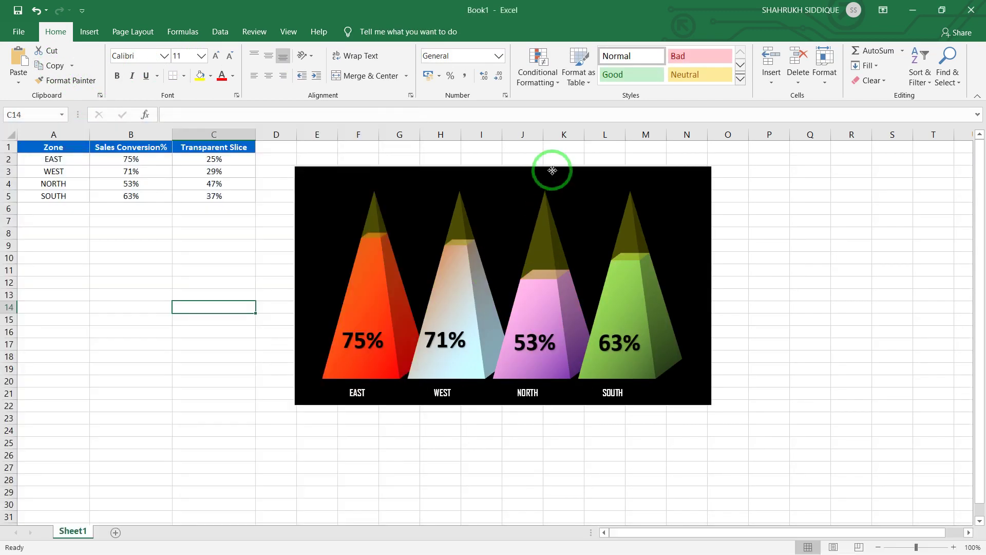
- Add a chart title and paste '3D Pyramid Chart' over the placeholder text
click(550, 171)
click(727, 175)
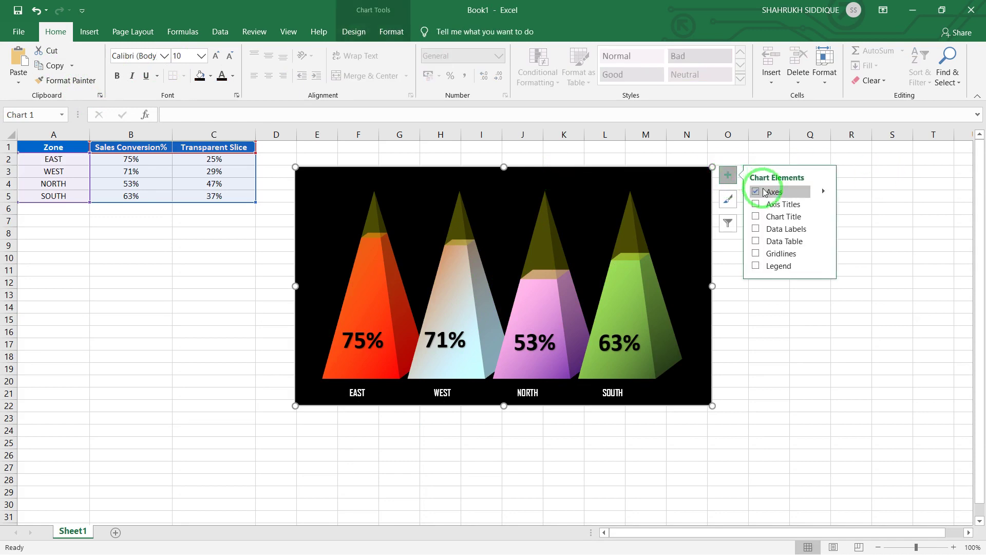
click(756, 216)
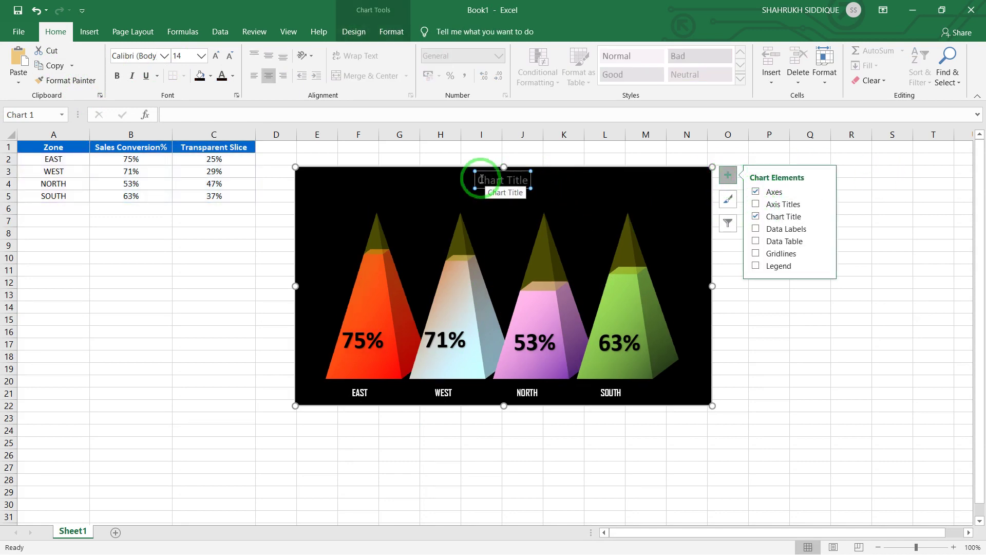
drag(479, 180, 545, 187)
key(ctrl+v)
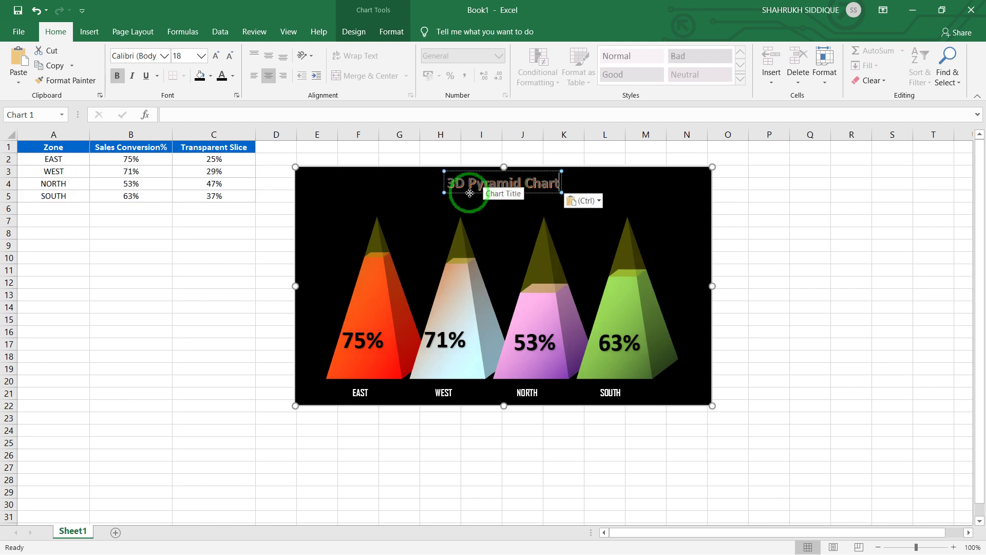
click(462, 146)
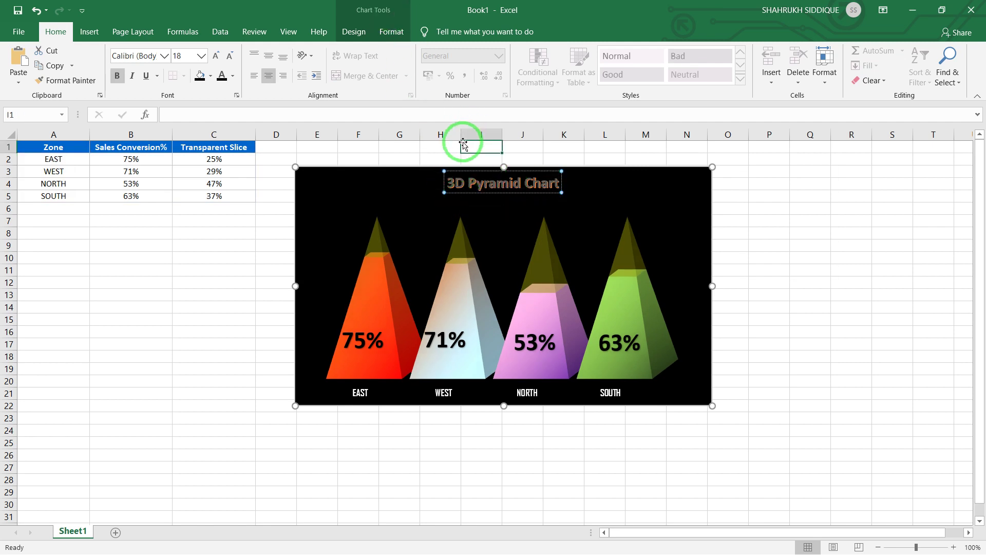
click(464, 193)
drag(466, 195, 455, 211)
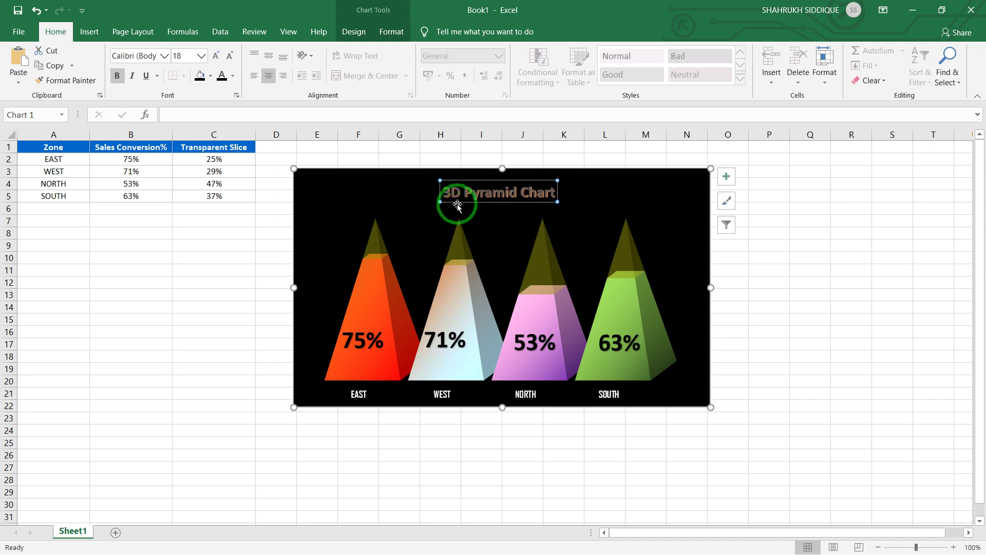
- Make the title text yellow and start increasing its font size
click(391, 31)
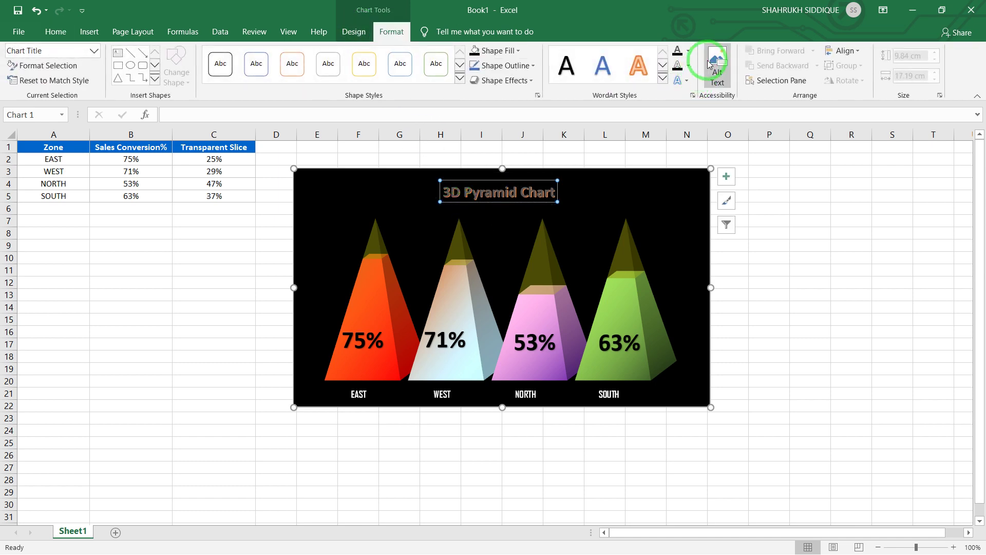
click(687, 50)
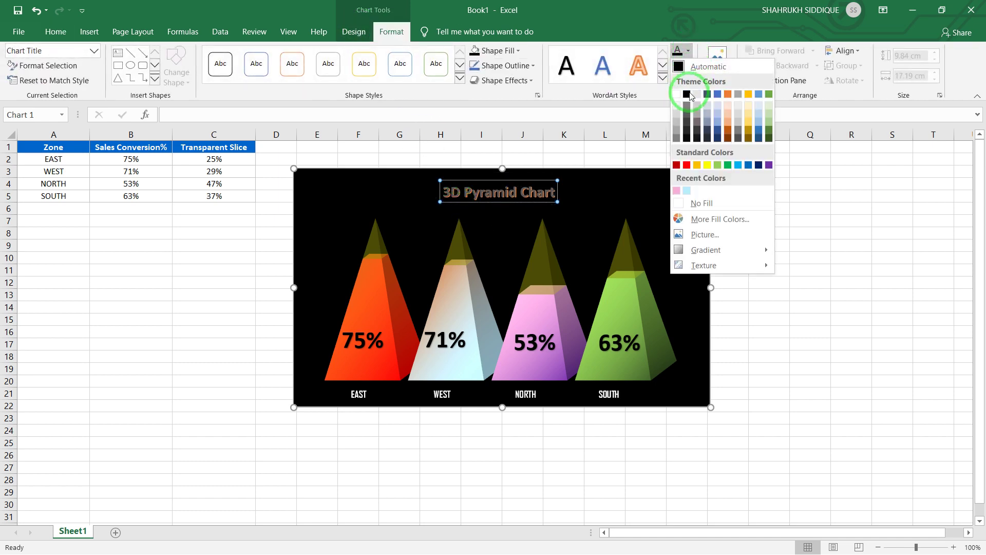
click(708, 165)
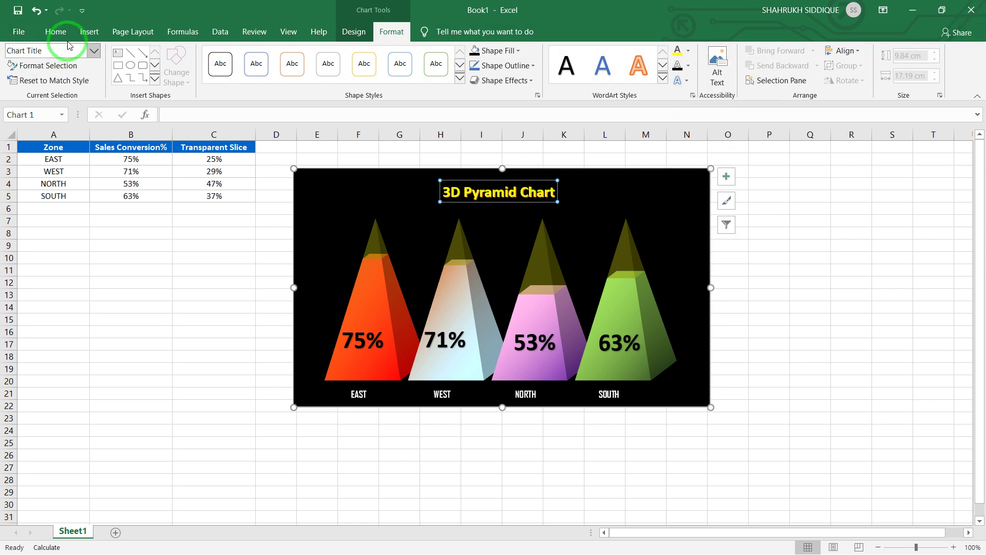
click(55, 32)
click(215, 61)
click(215, 61)
click(215, 60)
- Raise the '3D Pyramid Chart' title to 28 pt and drag it to the top centre
click(216, 61)
click(216, 61)
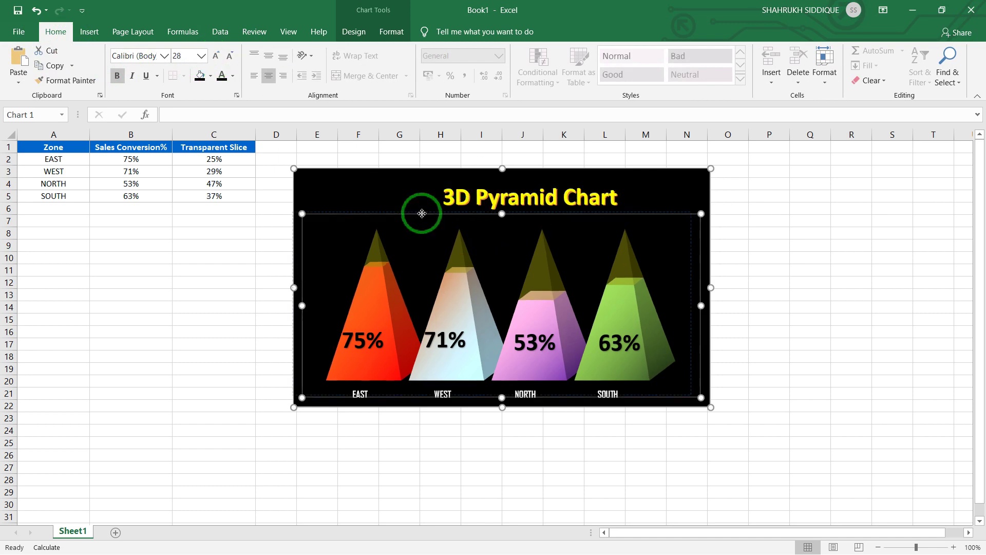
click(451, 211)
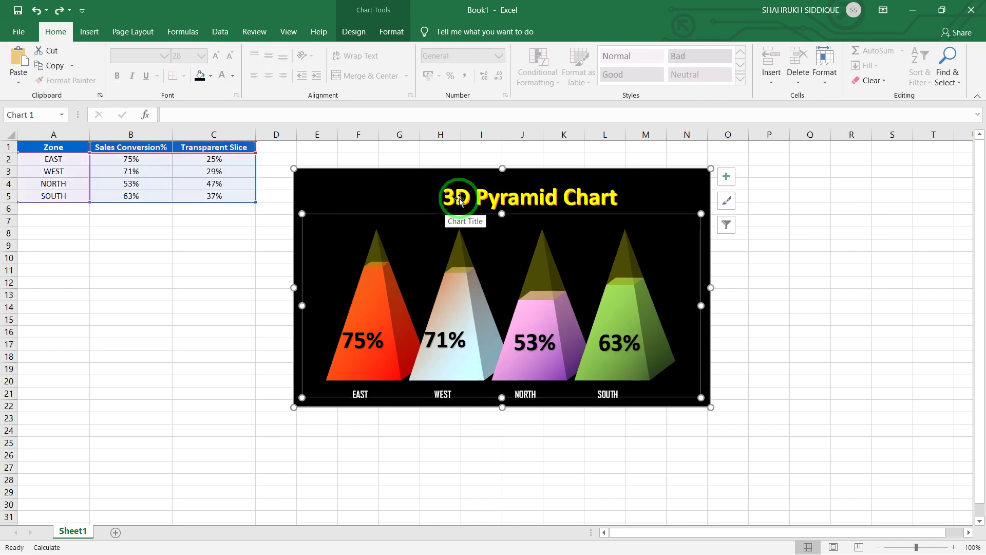
click(452, 192)
drag(456, 181, 429, 181)
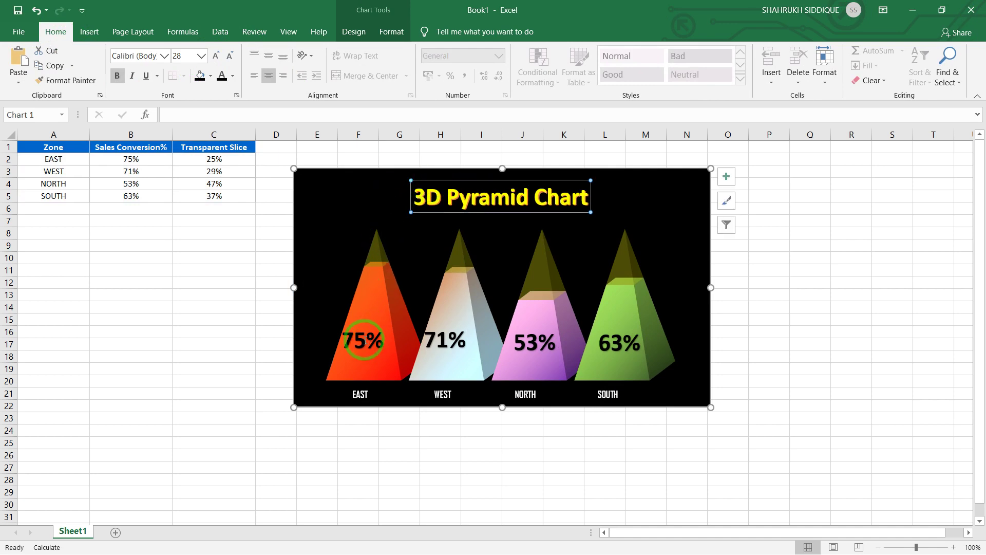
- Centre the text of the four percentage labels and cut them
click(389, 363)
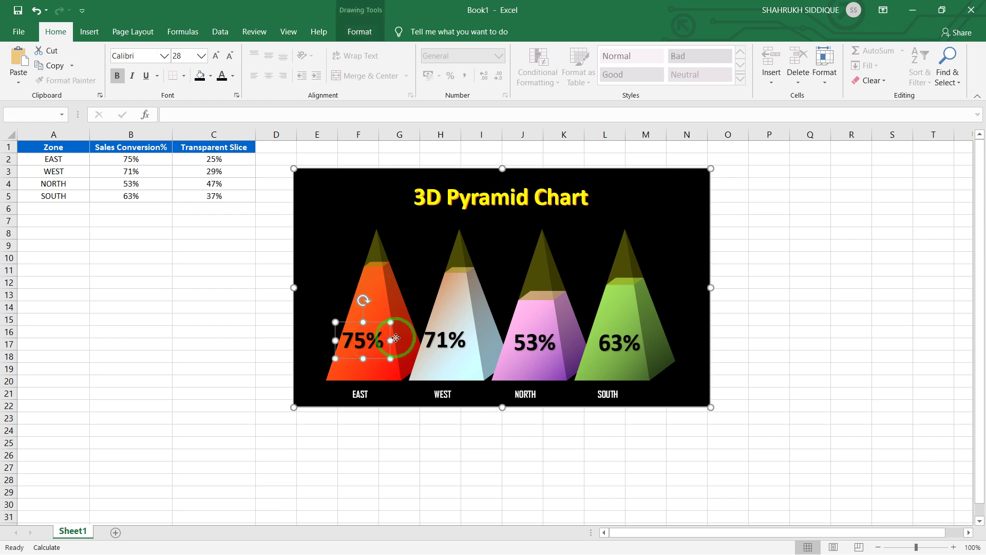
ctrl+click(430, 333)
ctrl+click(447, 203)
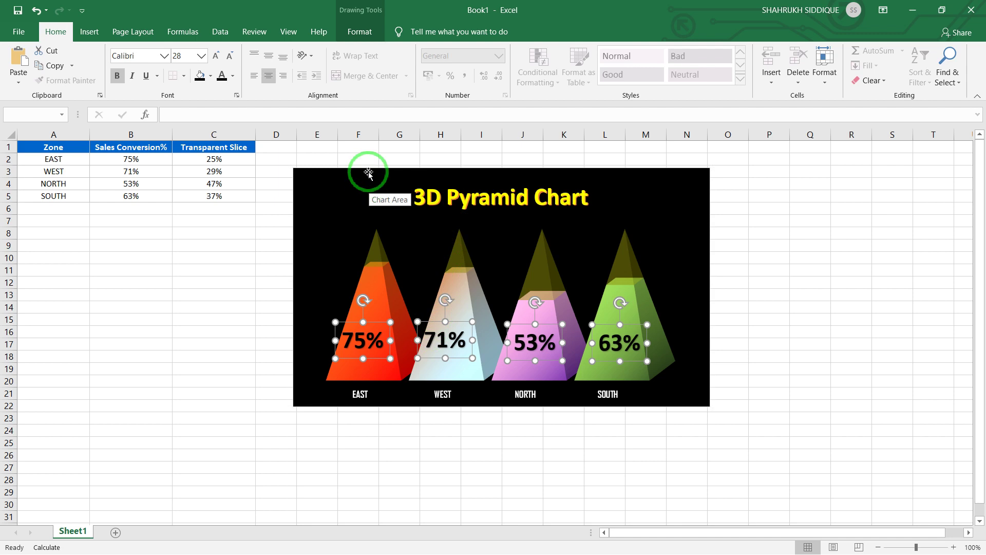
key(ctrl+x)
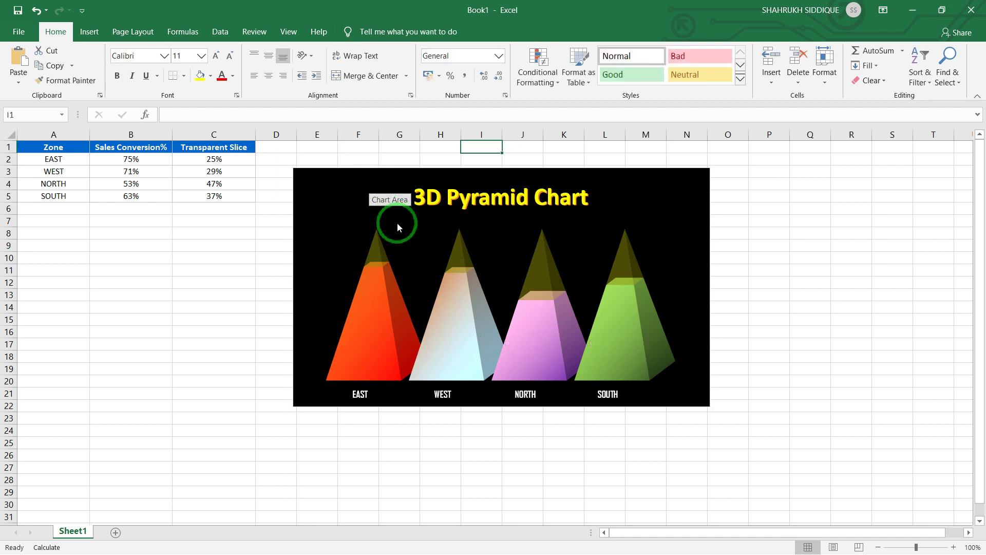
- Paste the 75%, 71%, 53% and 63% labels onto their pyramids, then shift the chart down and right
click(381, 272)
key(ctrl+v)
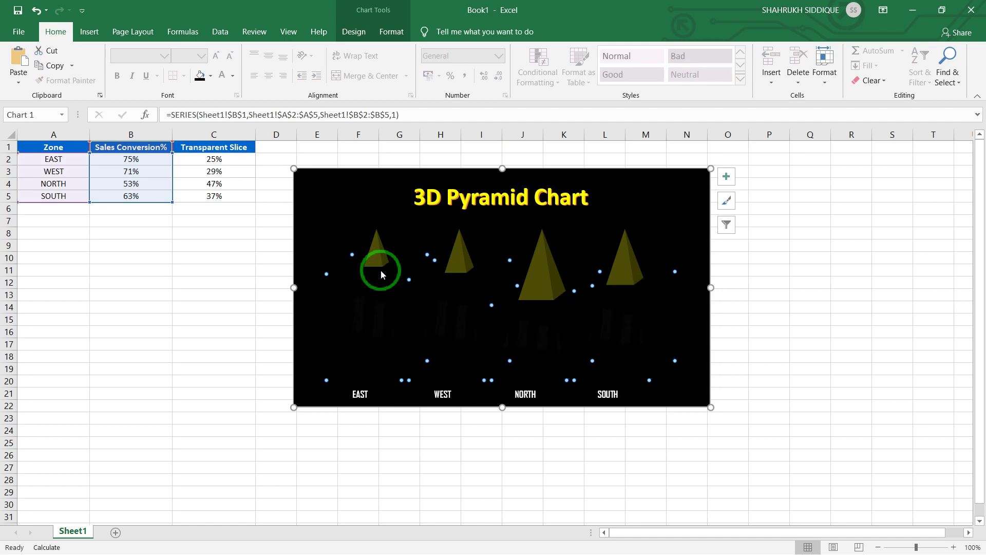
click(418, 180)
click(386, 176)
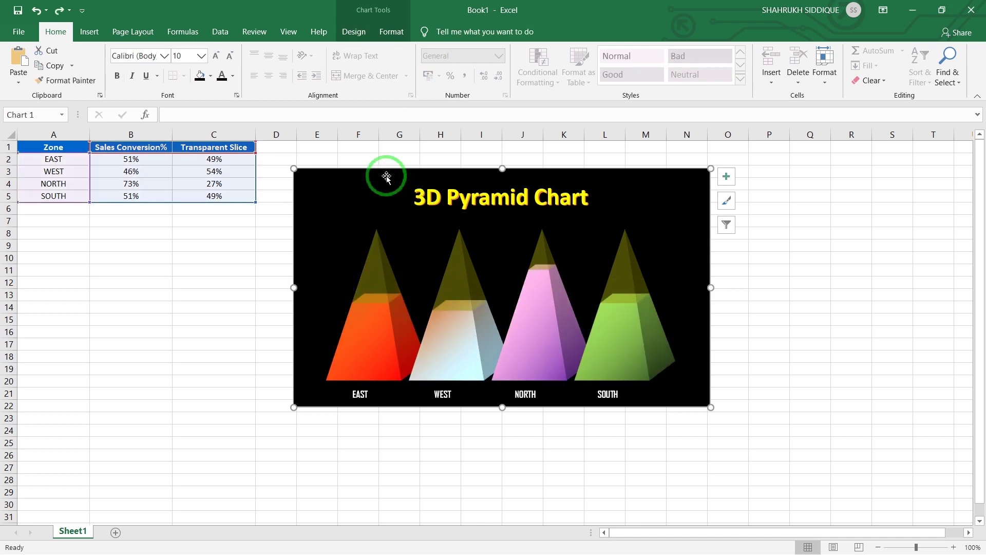
key(ctrl+v)
mouse_move(385, 175)
mouse_down()
mouse_move(338, 175)
mouse_move(384, 330)
mouse_up()
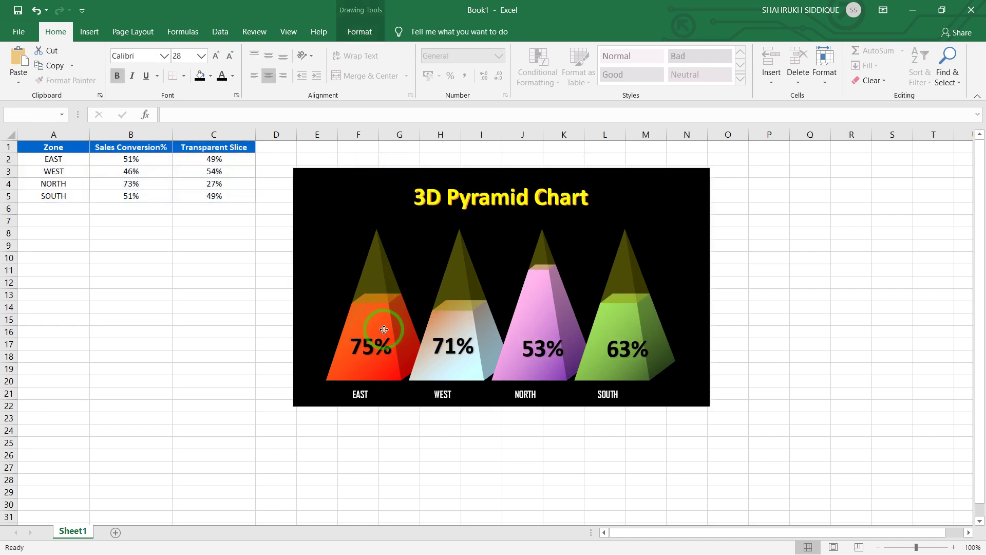
click(447, 176)
mouse_move(453, 182)
mouse_down()
mouse_move(430, 223)
mouse_move(469, 178)
mouse_up()
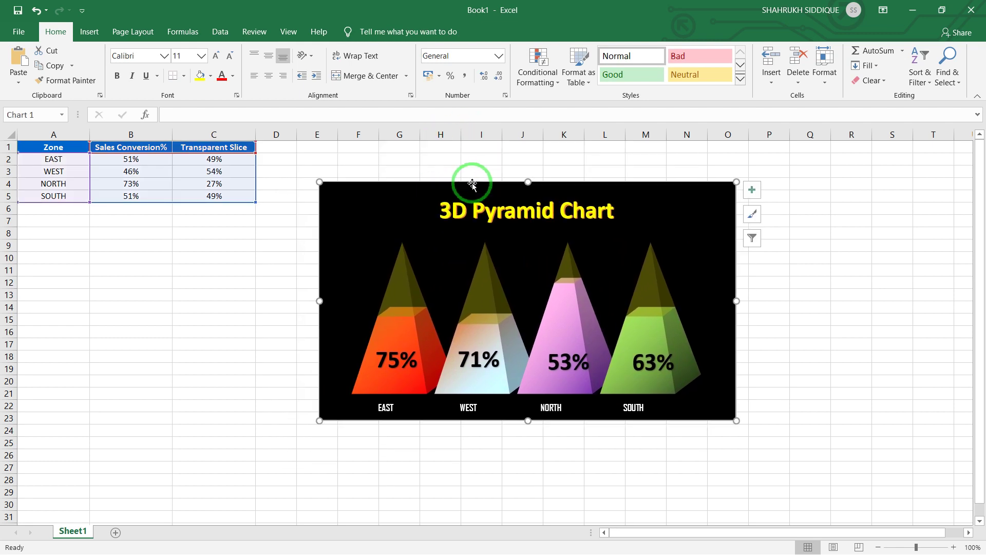
click(454, 163)
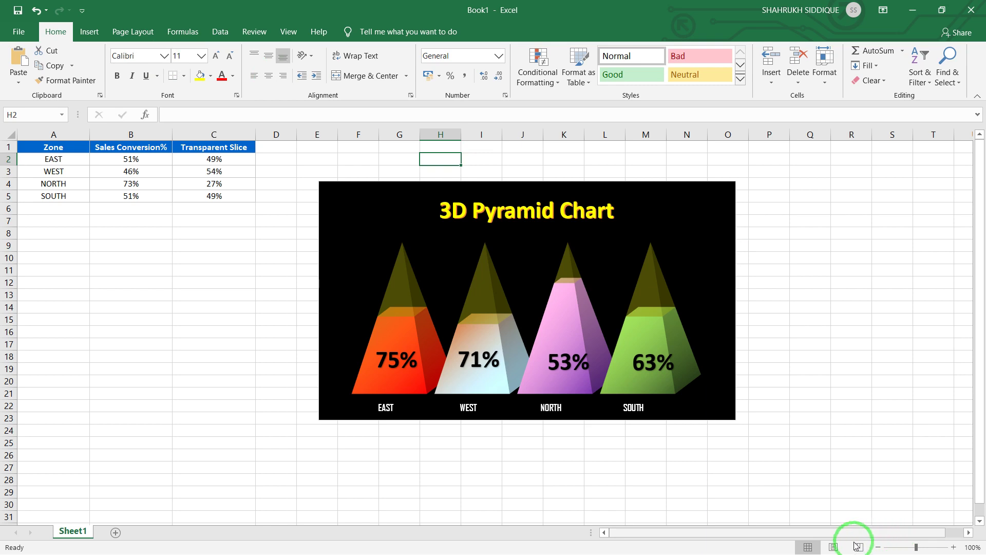
key(super)
click(813, 541)
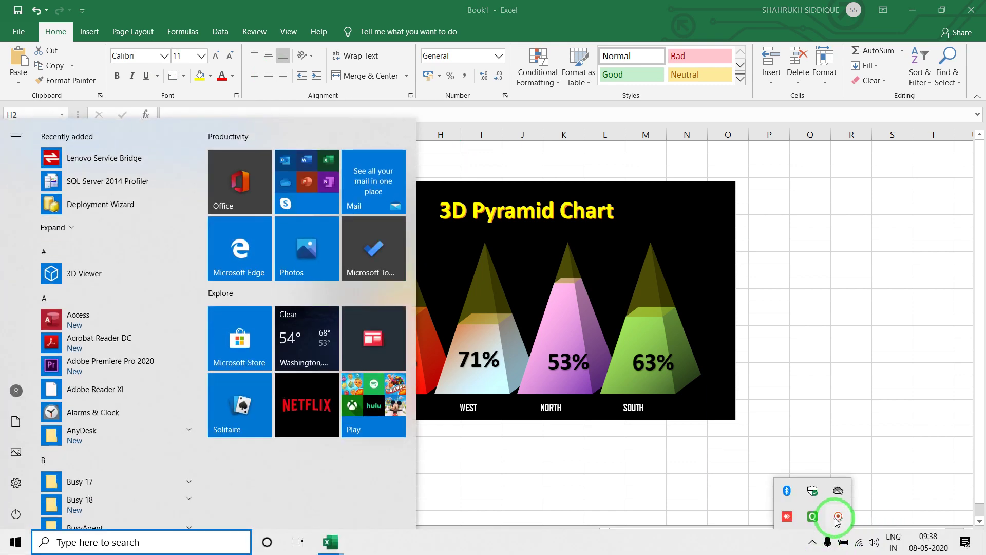
click(838, 518)
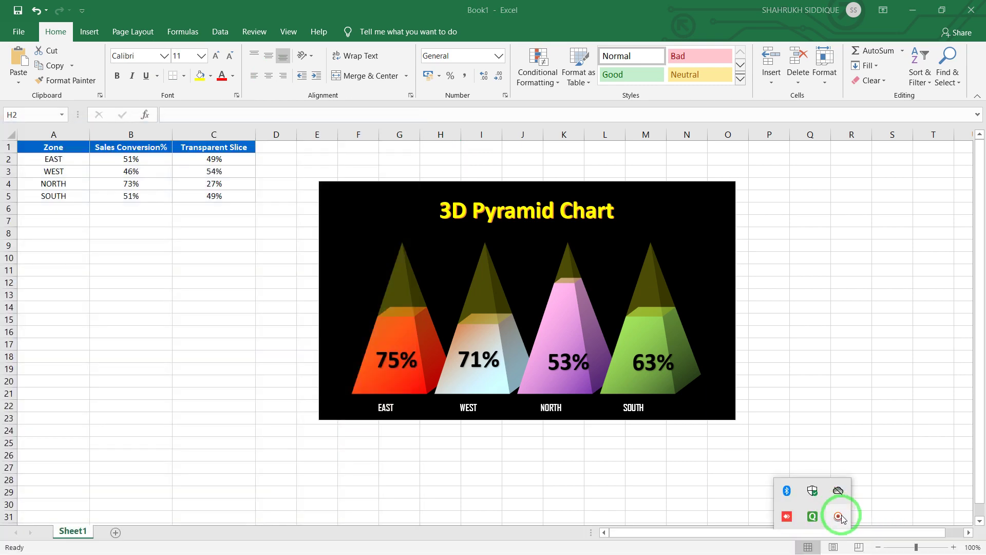